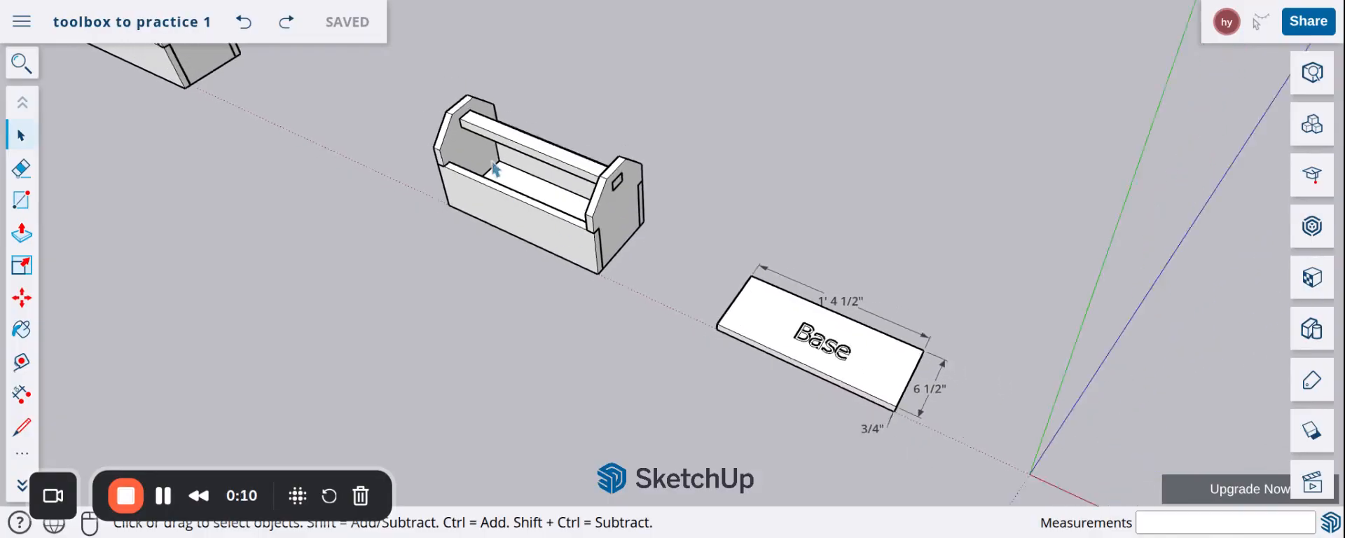
# Switch the camera to the standard Plan View (Top).
pyautogui.scroll(6, 435, 291)
pyautogui.scroll(-4, 330, 264)
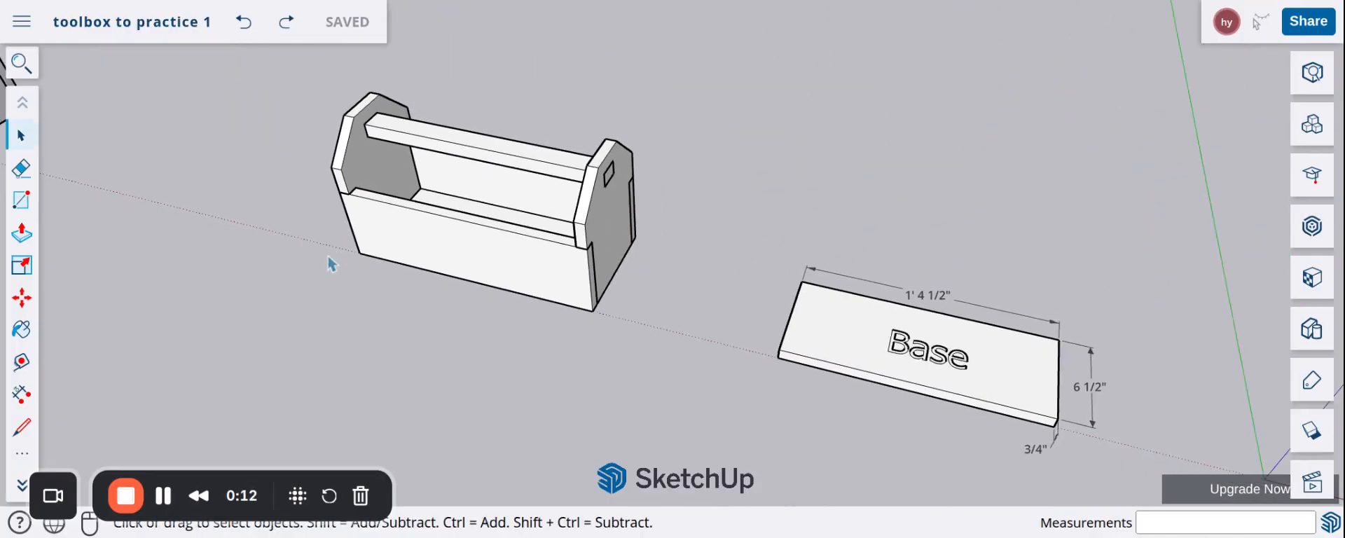
pyautogui.scroll(3, 918, 416)
pyautogui.scroll(1, 906, 412)
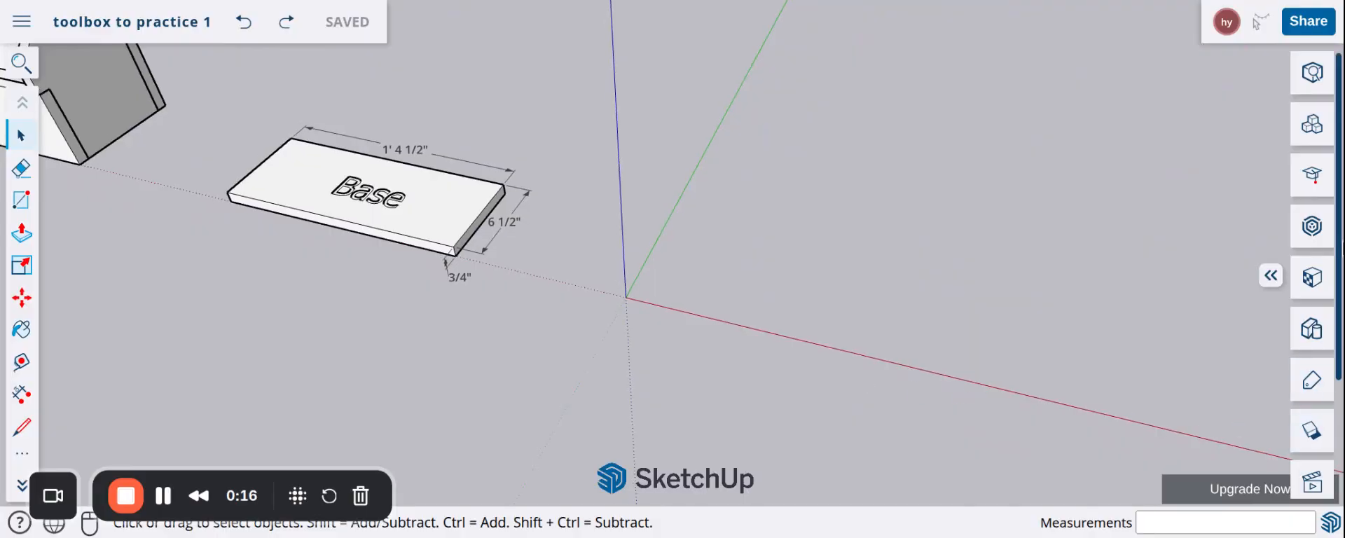
pyautogui.click(1303, 485)
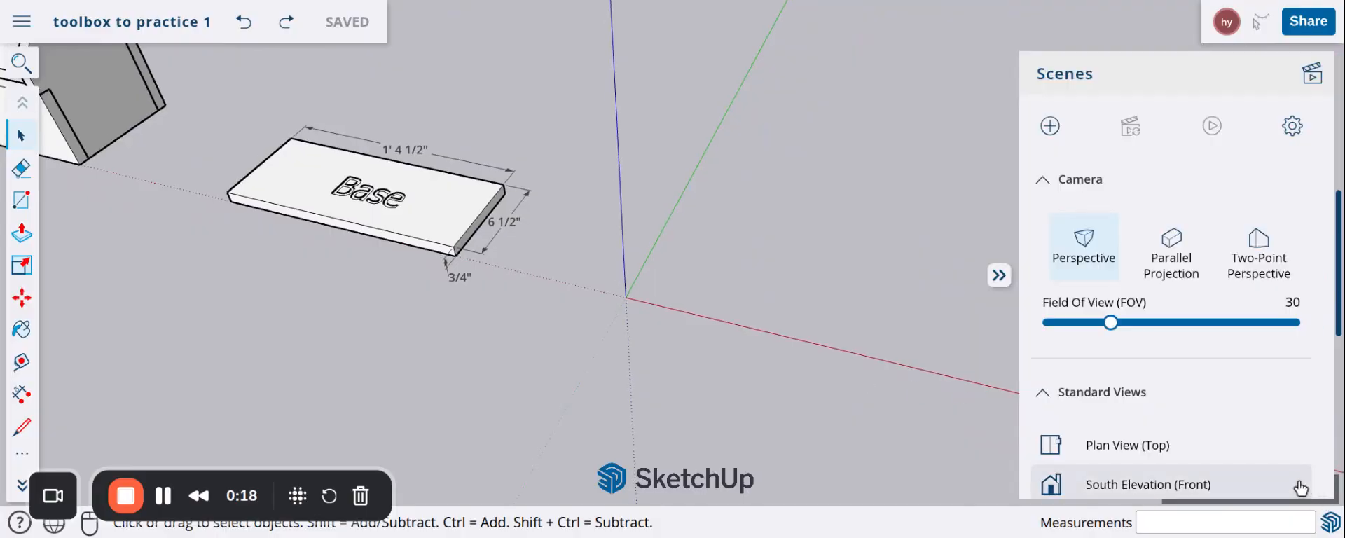
pyautogui.click(1163, 402)
pyautogui.click(1133, 410)
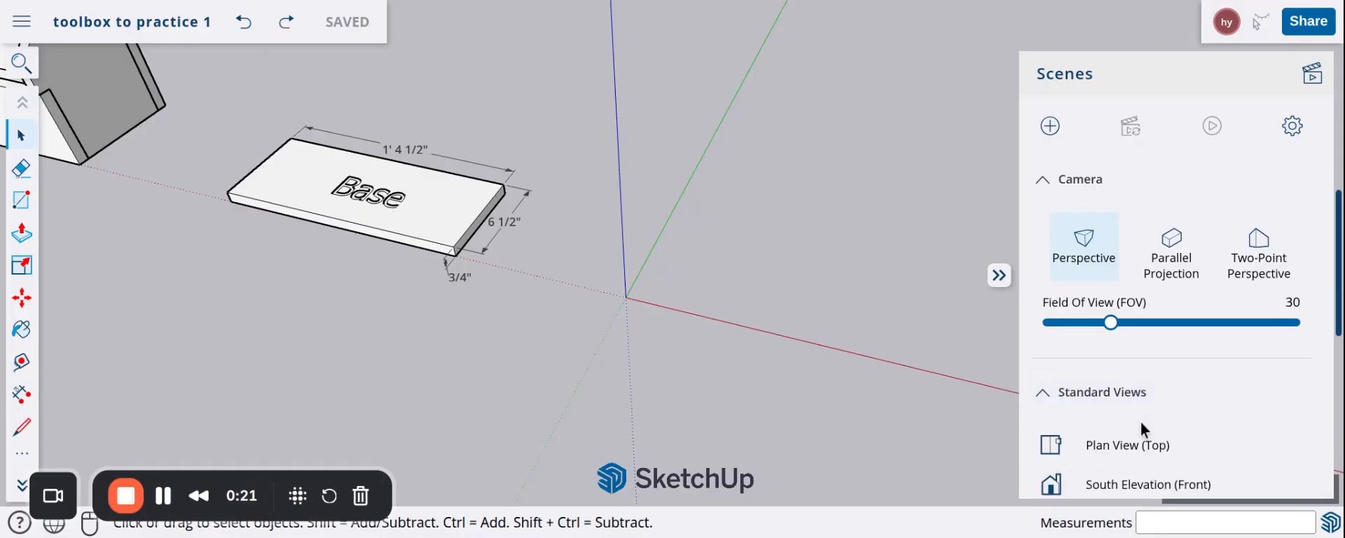
pyautogui.click(1157, 462)
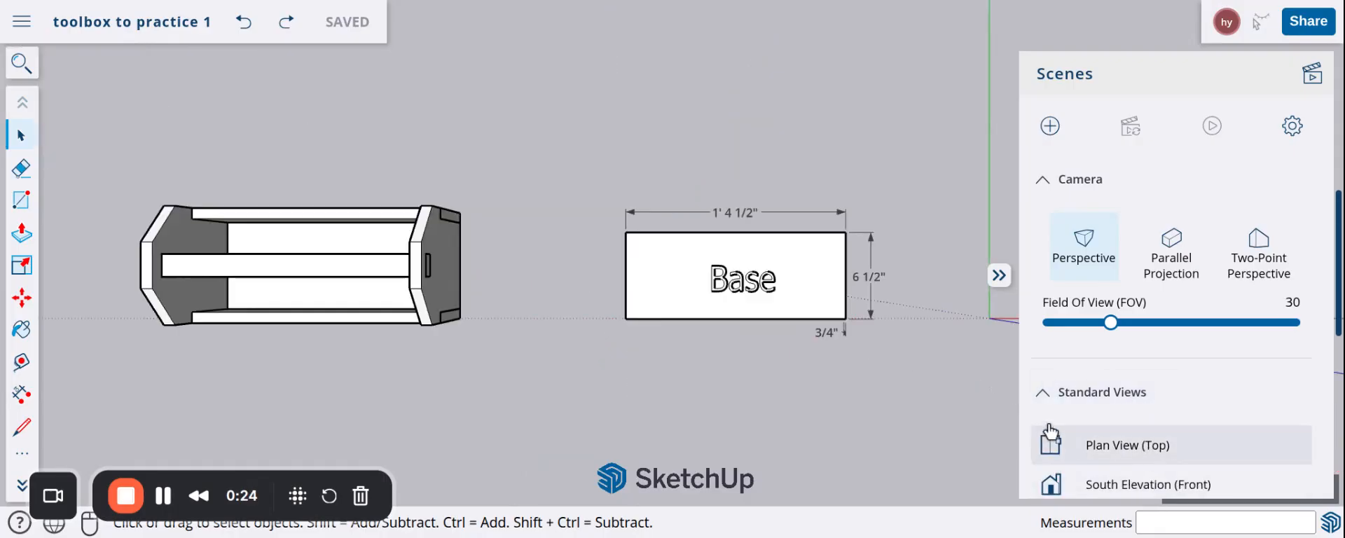
# Draw a 16.5 by 6.5 inch rectangle from the origin, with its long side along the red axis.
pyautogui.scroll(5, 662, 305)
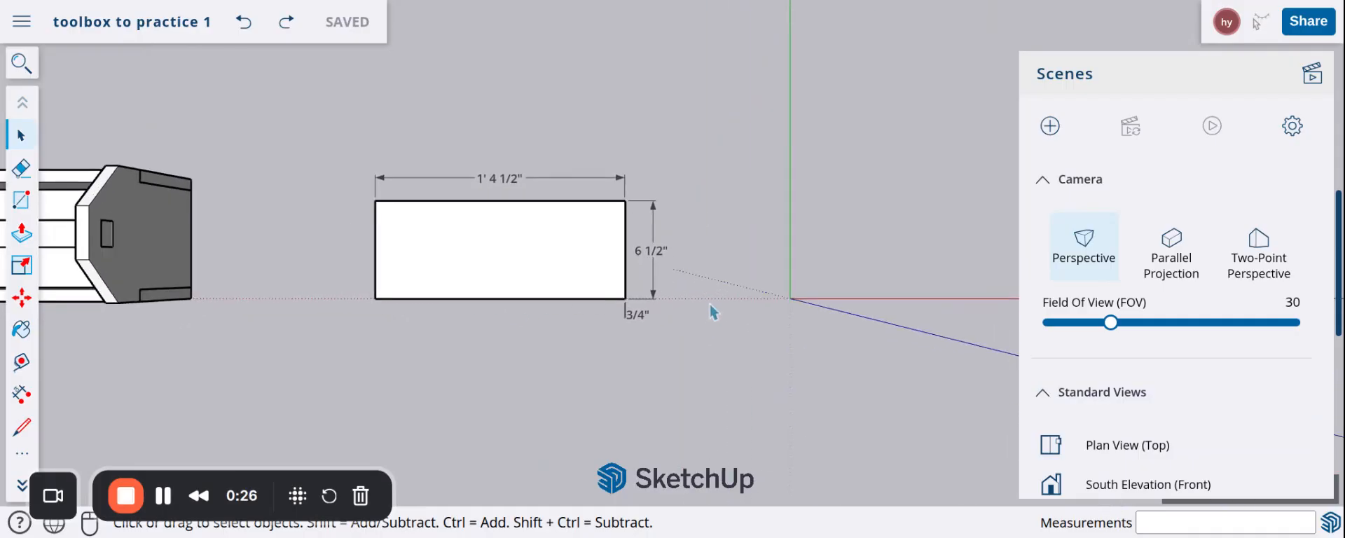
pyautogui.scroll(1, 546, 242)
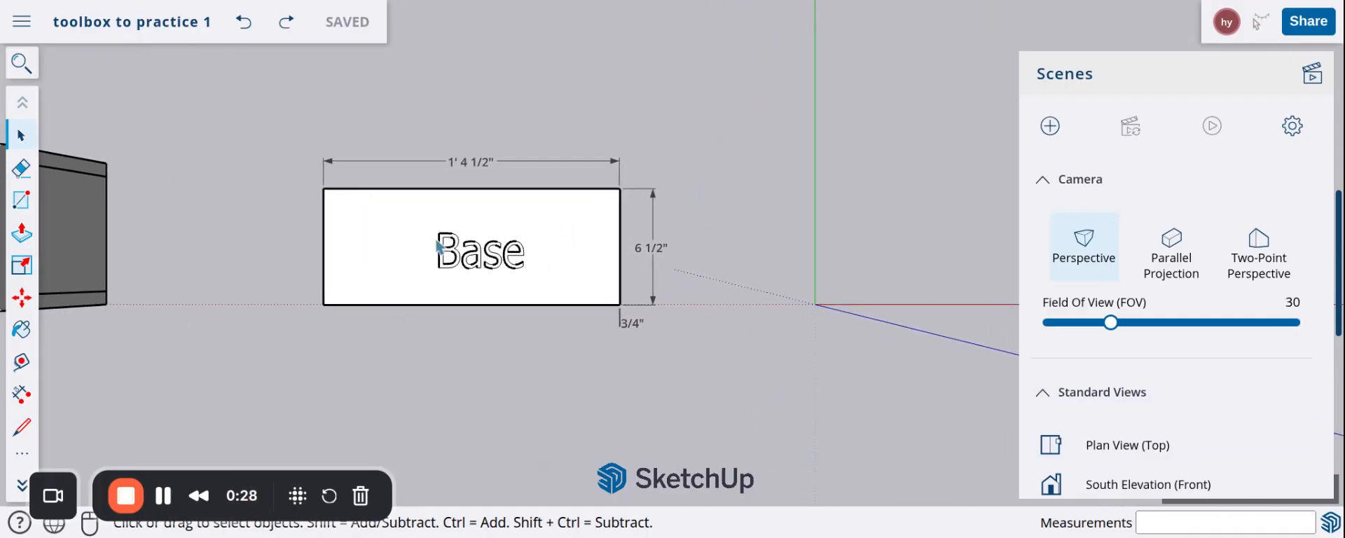
pyautogui.scroll(-3, 336, 227)
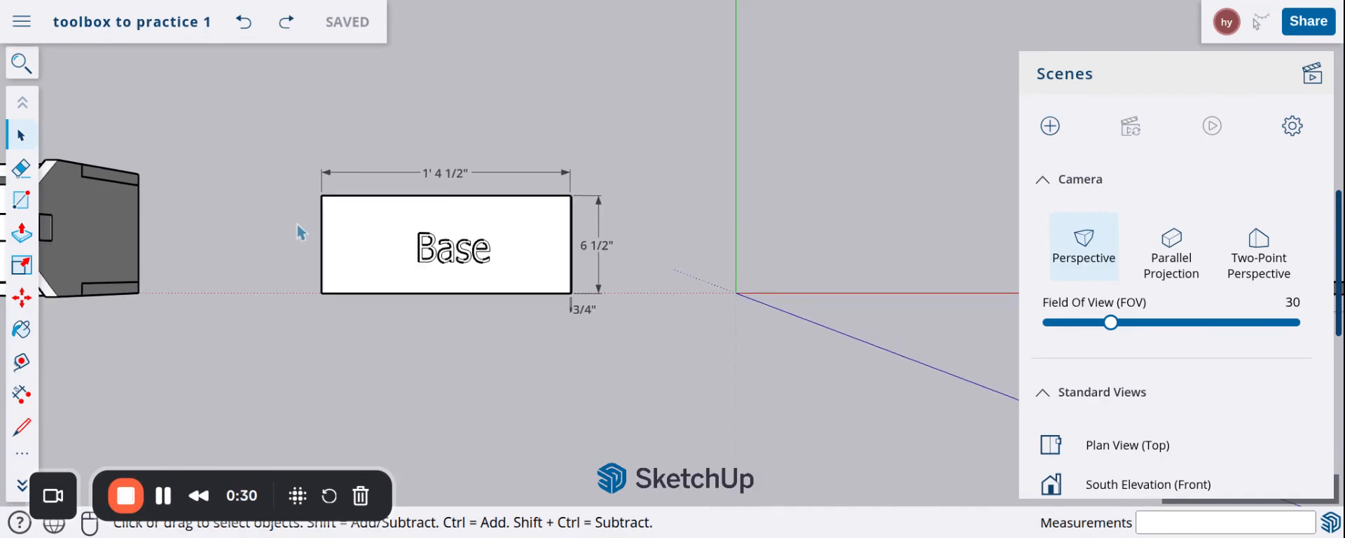
pyautogui.scroll(1, 736, 298)
pyautogui.scroll(4, 876, 292)
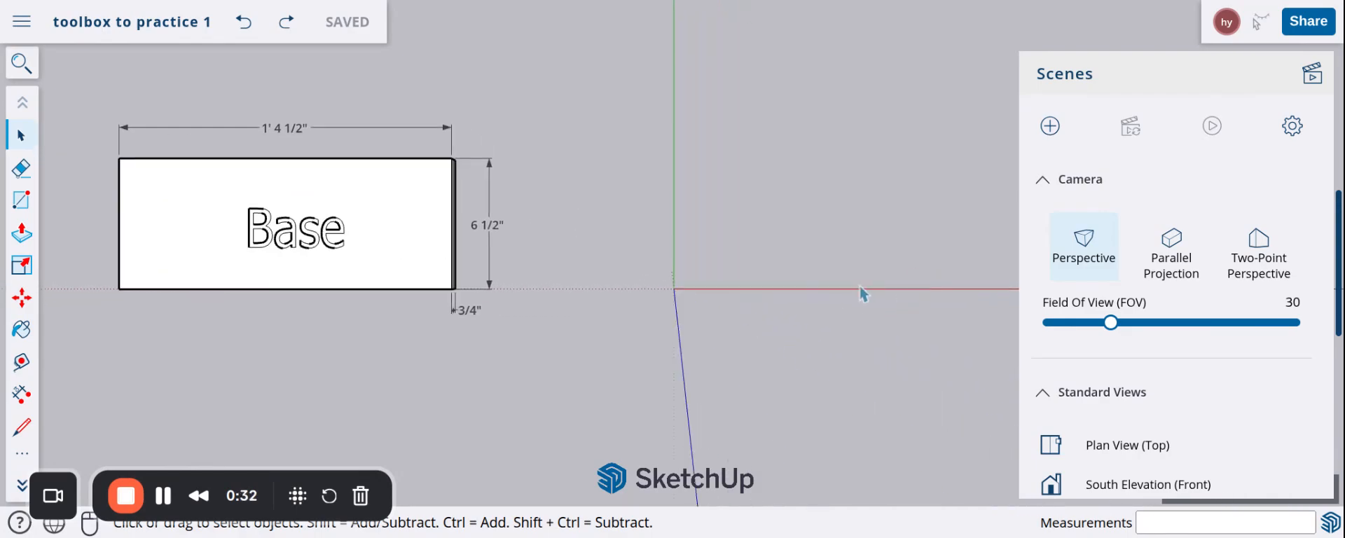
pyautogui.scroll(2, 744, 322)
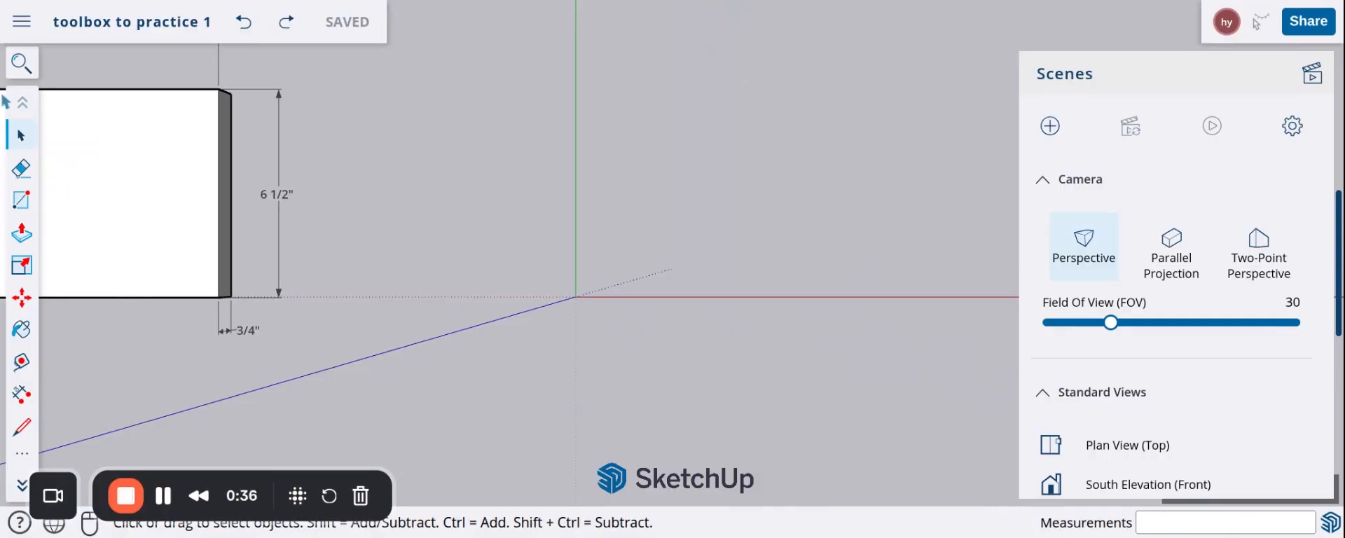
pyautogui.click(21, 202)
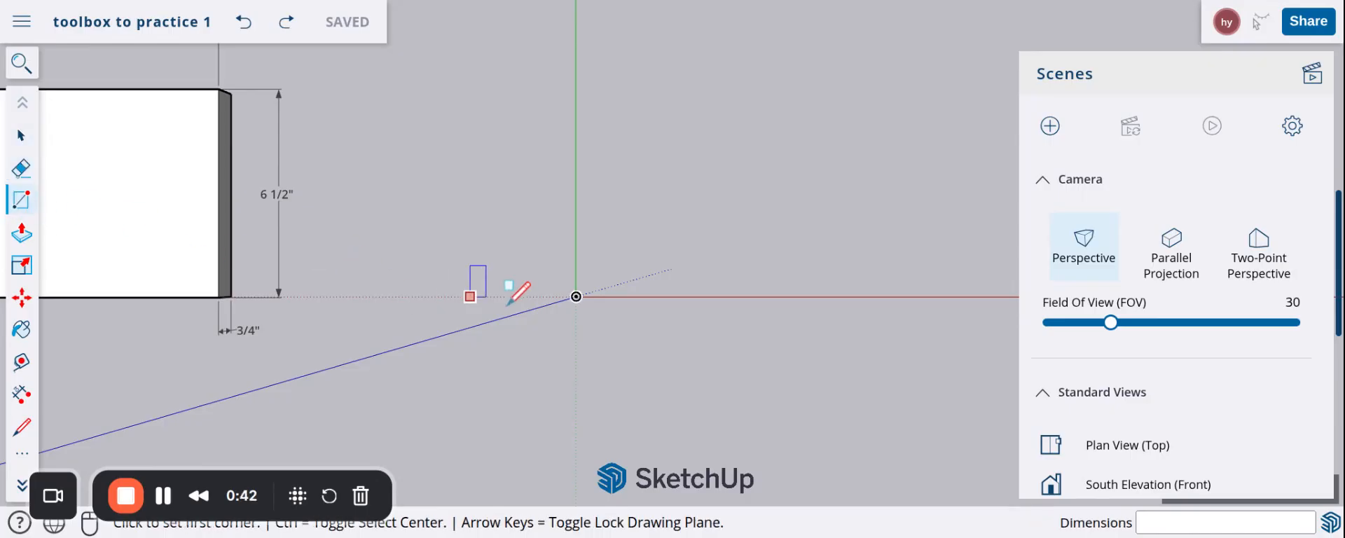
pyautogui.click(586, 292)
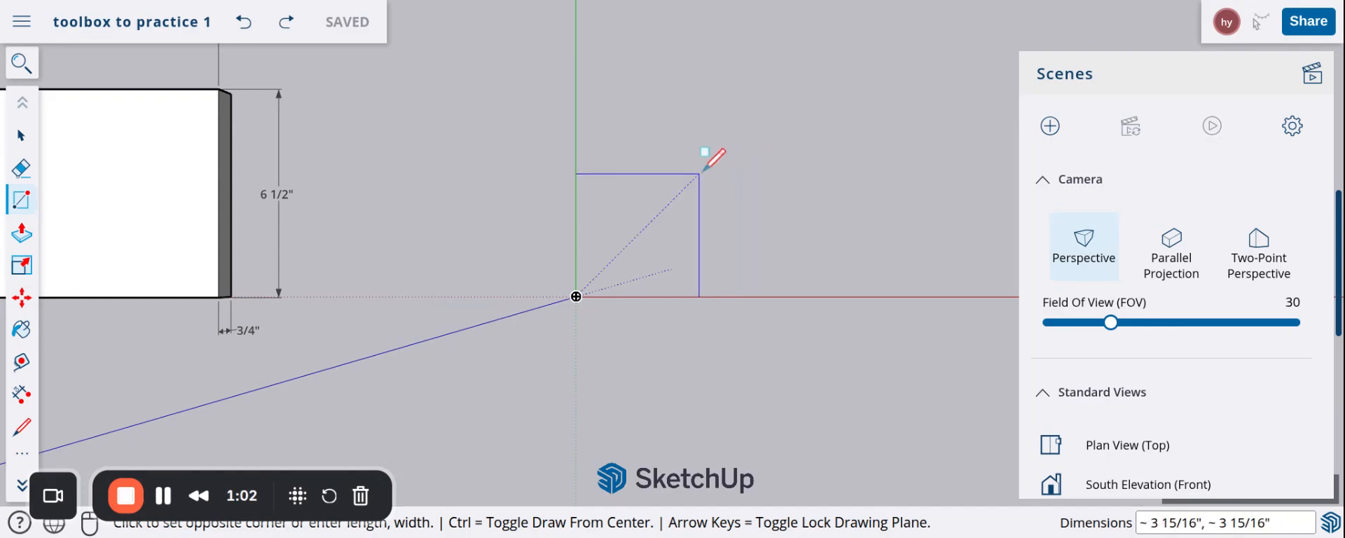
pyautogui.click(700, 173)
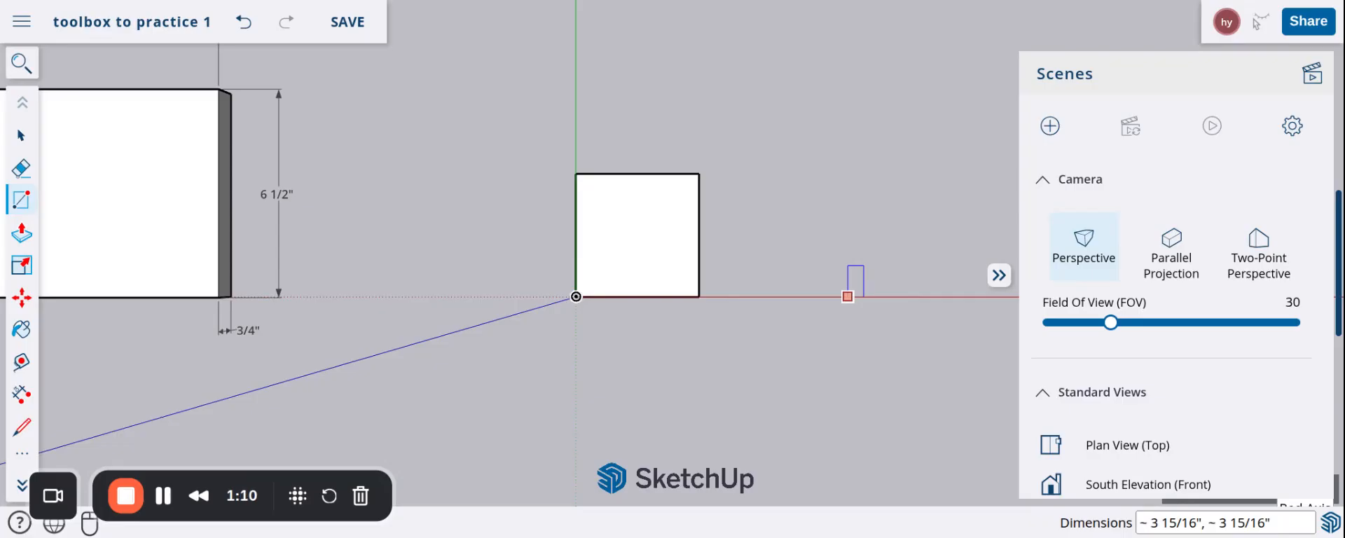
pyautogui.write('16.5,6.5')
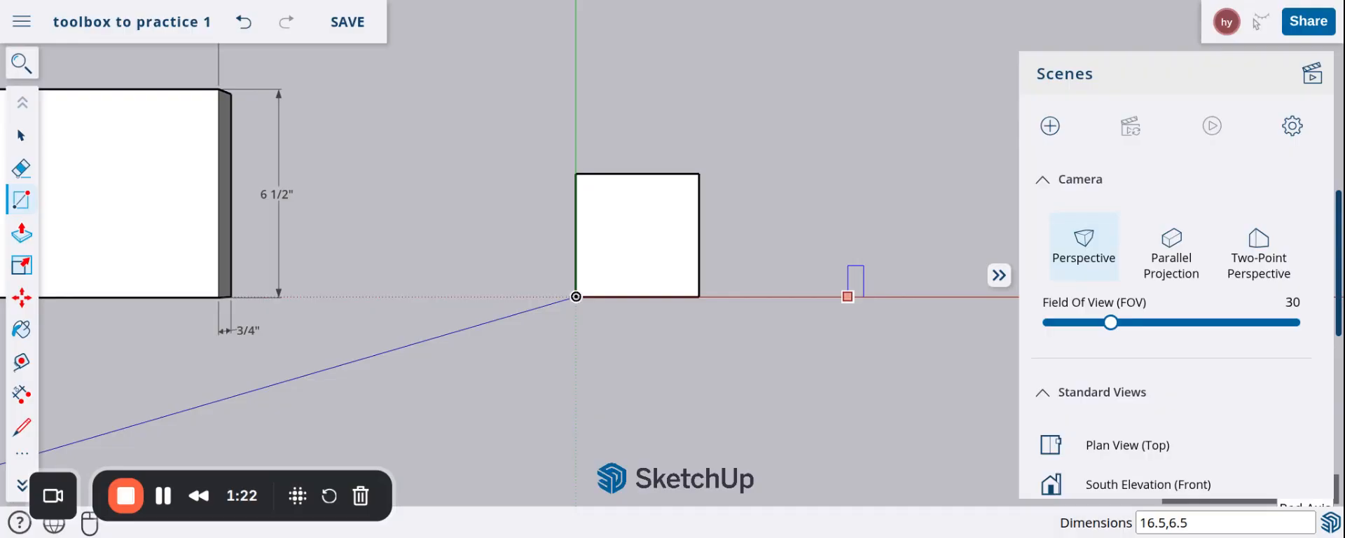
pyautogui.press('Return')
pyautogui.press('space')
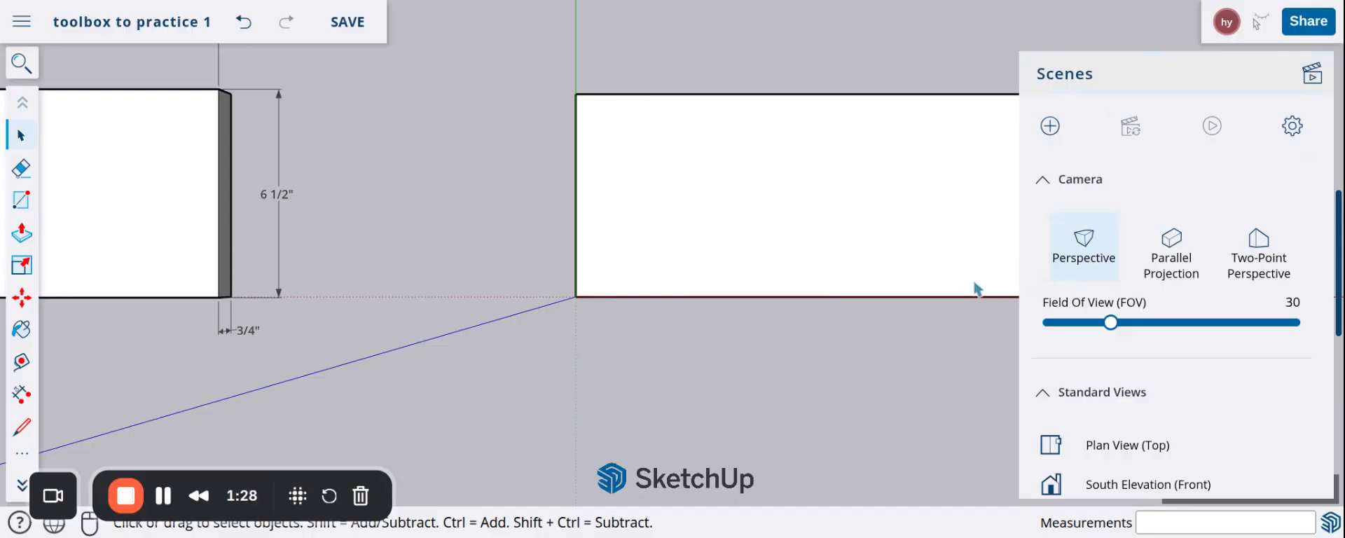
pyautogui.click(999, 279)
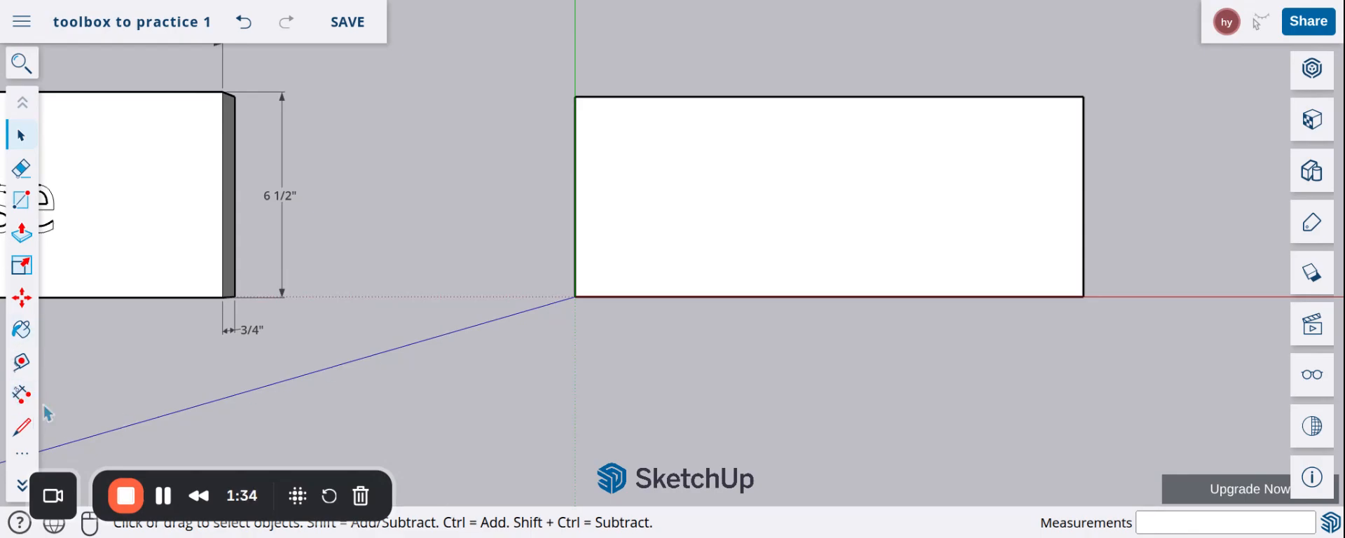
# Add linear dimensions to the new rectangle's short right edge and its long top edge.
pyautogui.click(18, 65)
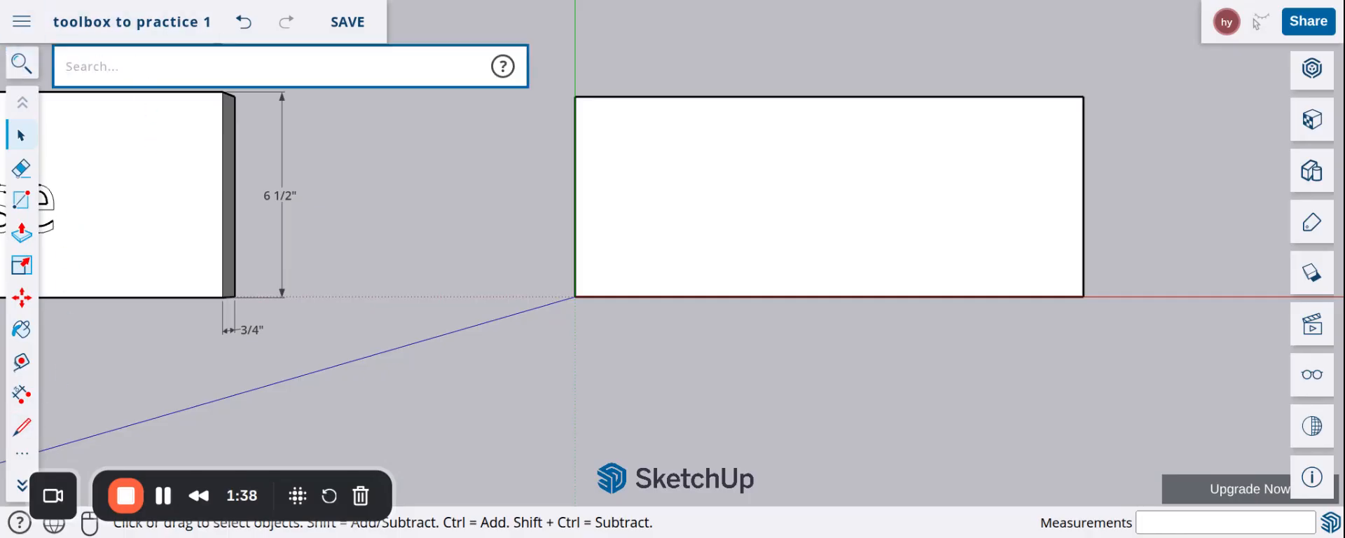
pyautogui.write('dim')
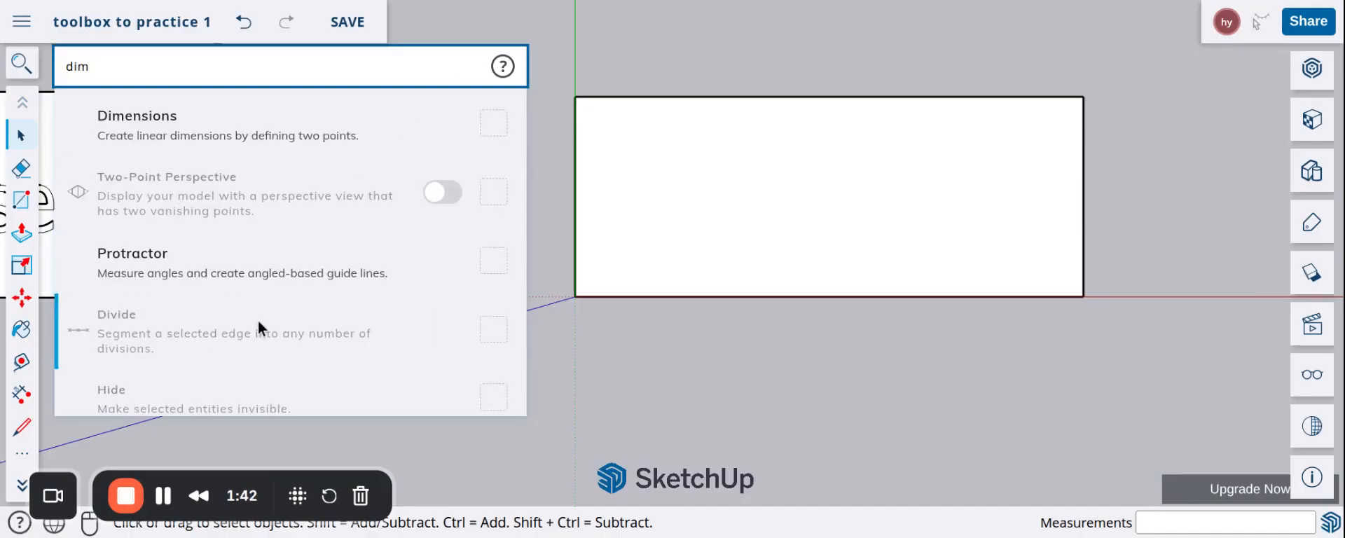
pyautogui.click(28, 461)
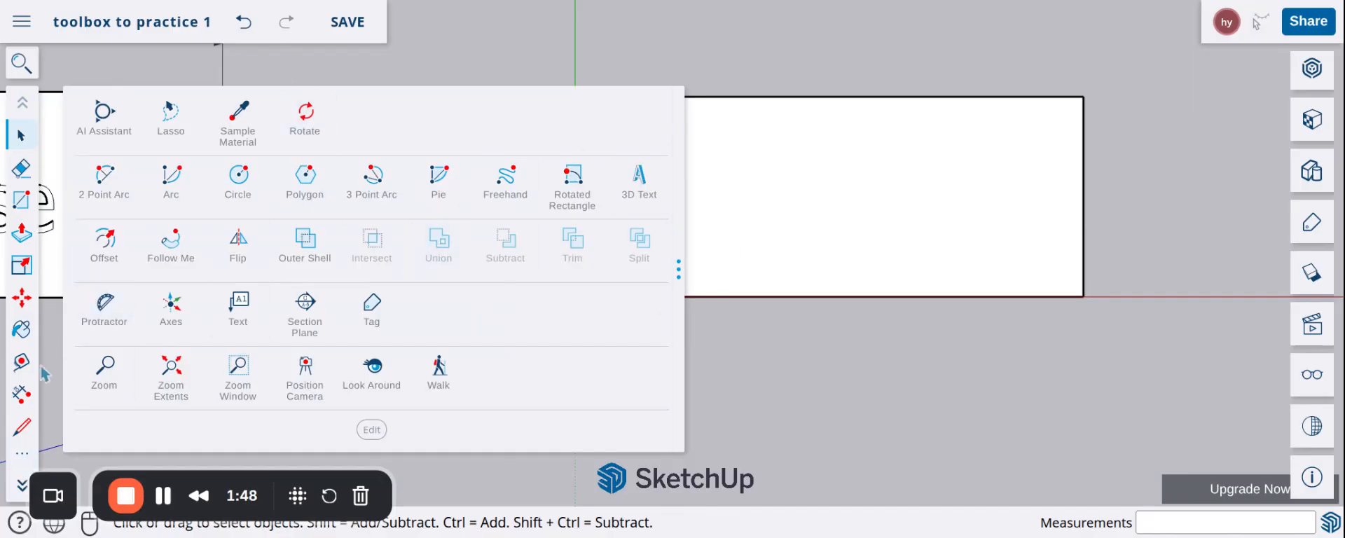
pyautogui.click(21, 396)
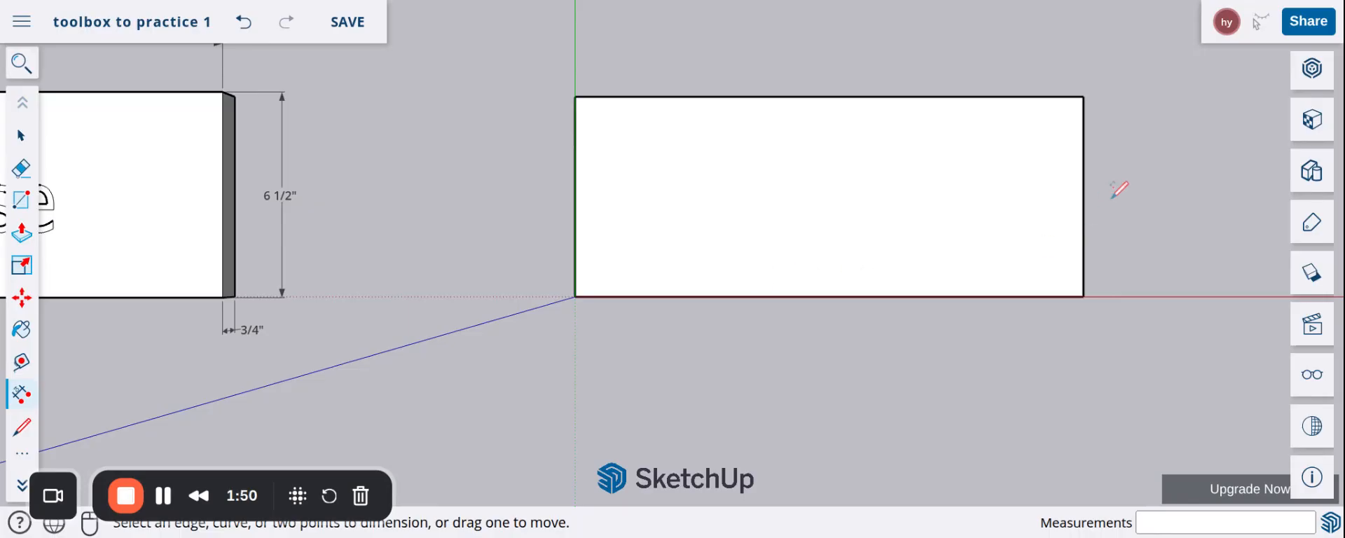
pyautogui.click(1084, 96)
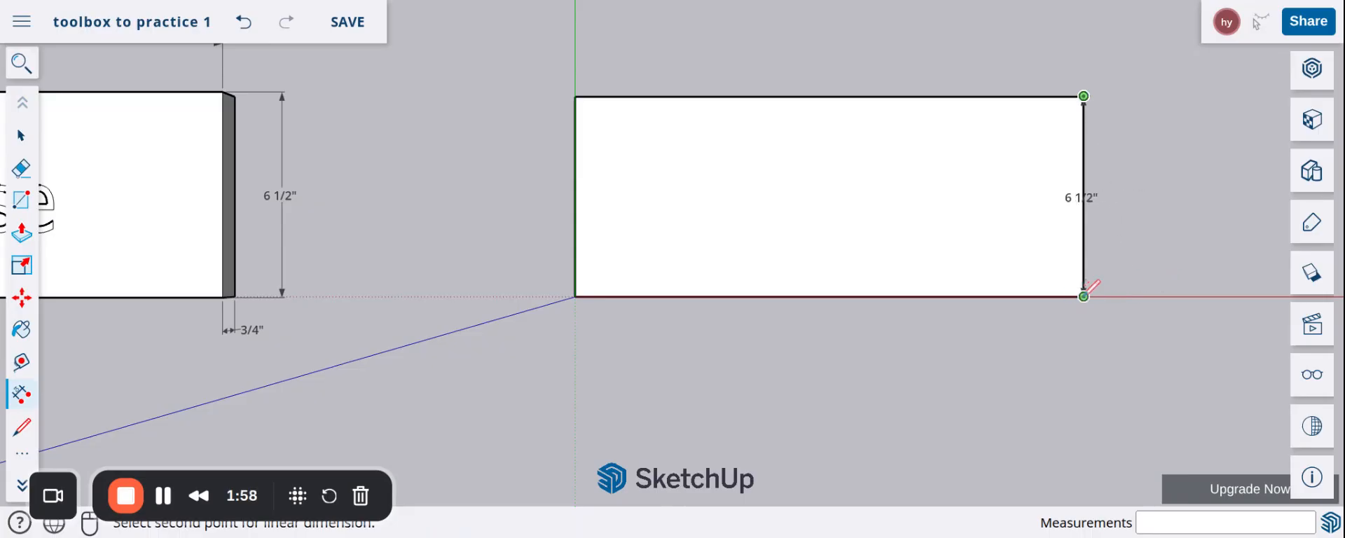
pyautogui.click(1083, 295)
pyautogui.click(1142, 282)
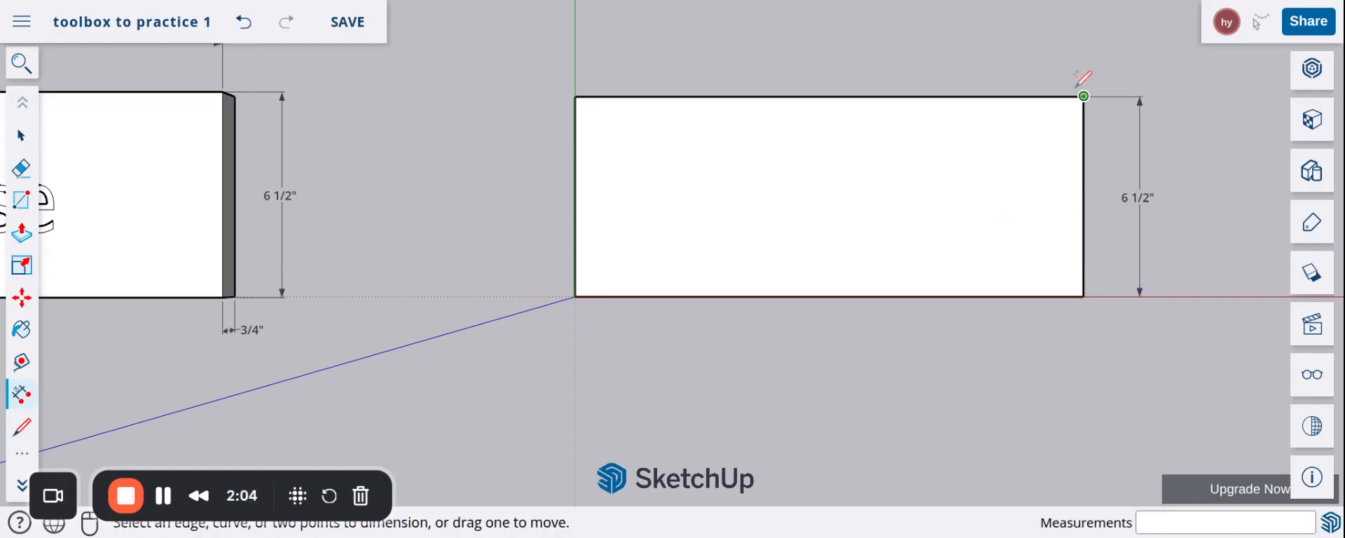
pyautogui.click(1083, 97)
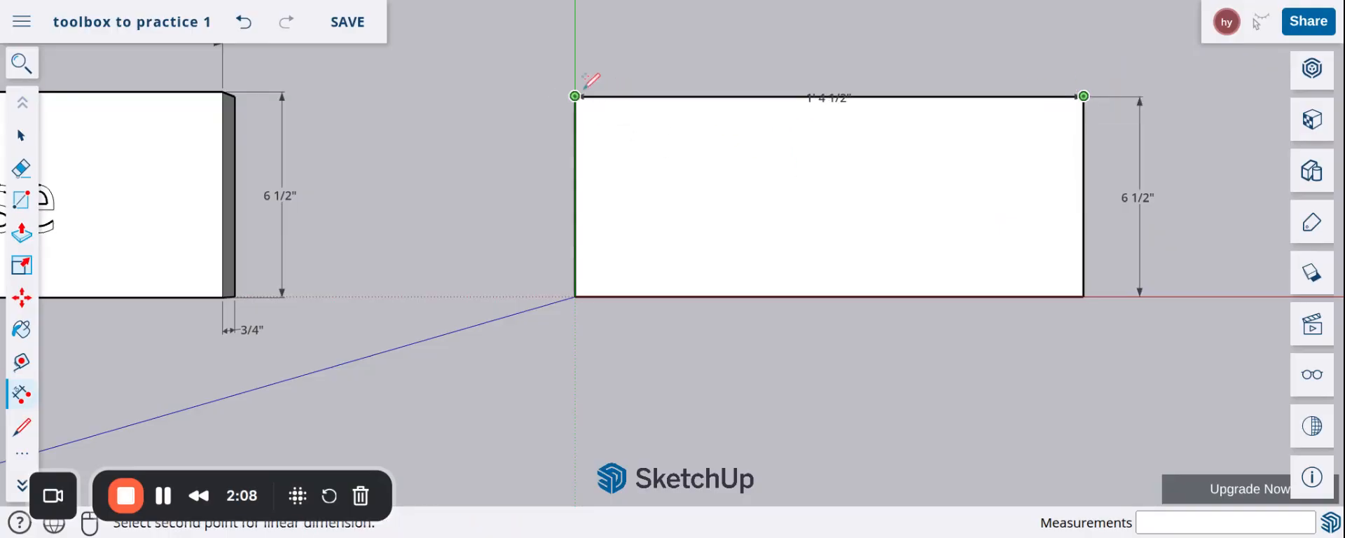
pyautogui.click(575, 96)
pyautogui.click(583, 35)
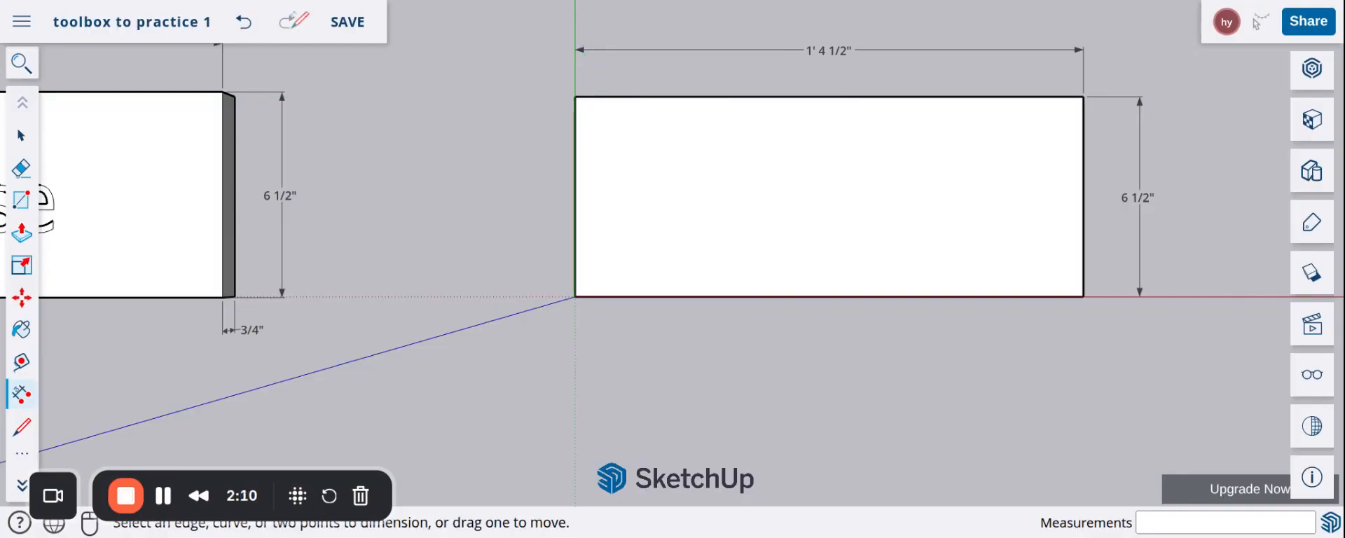
# Undo both dimensions added to the new rectangle.
pyautogui.click(233, 32)
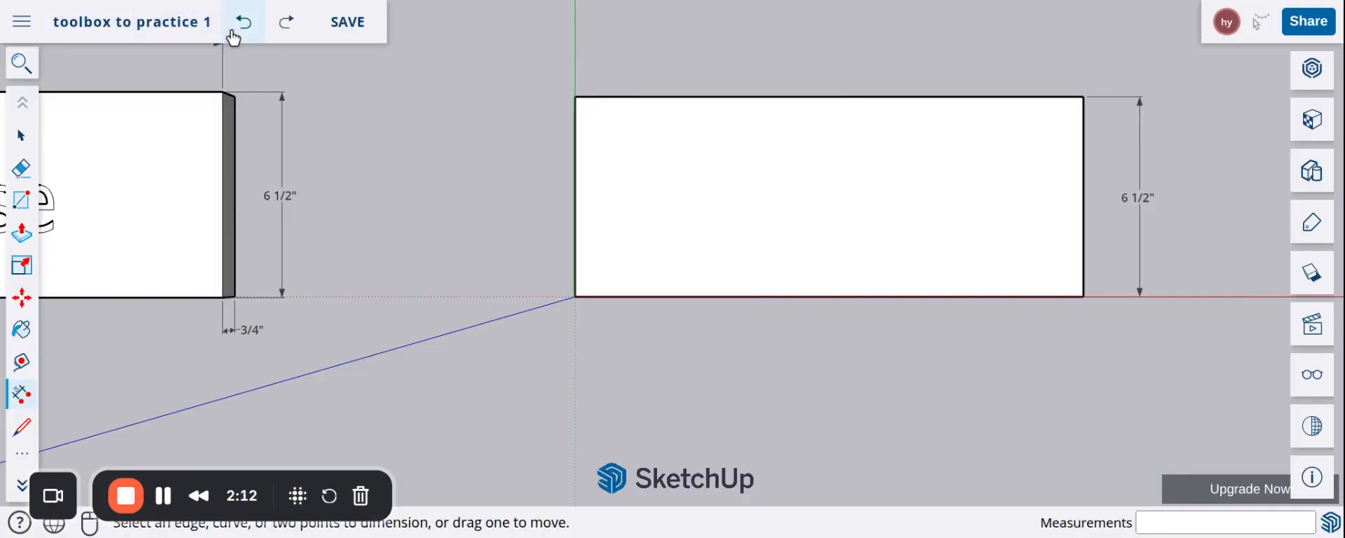
pyautogui.click(233, 32)
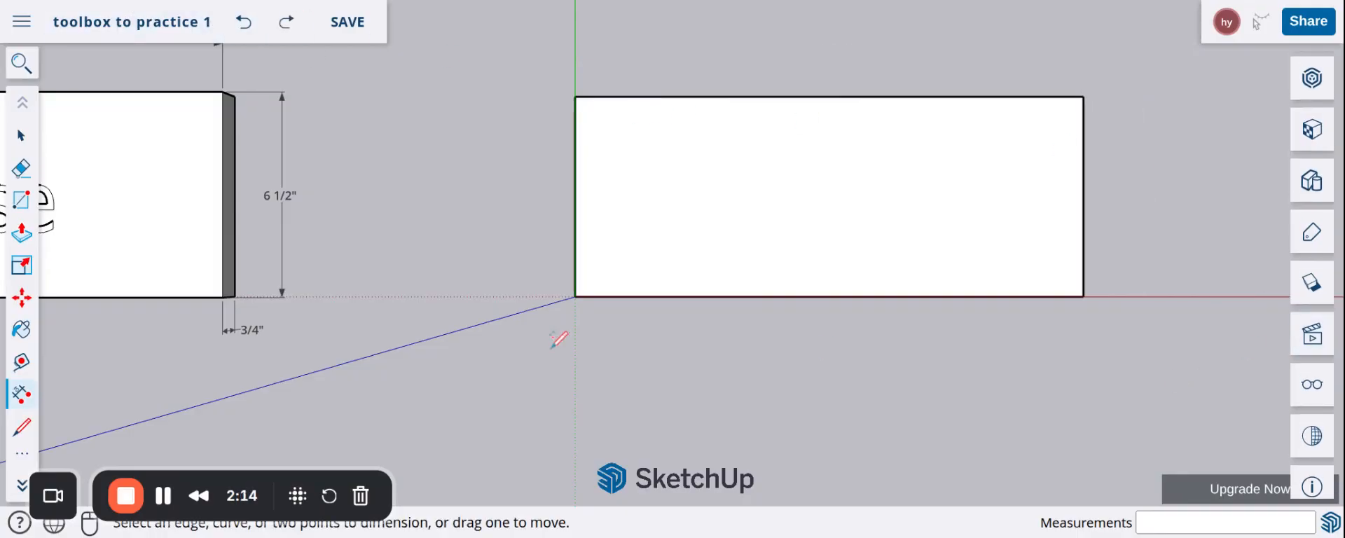
pyautogui.press('space')
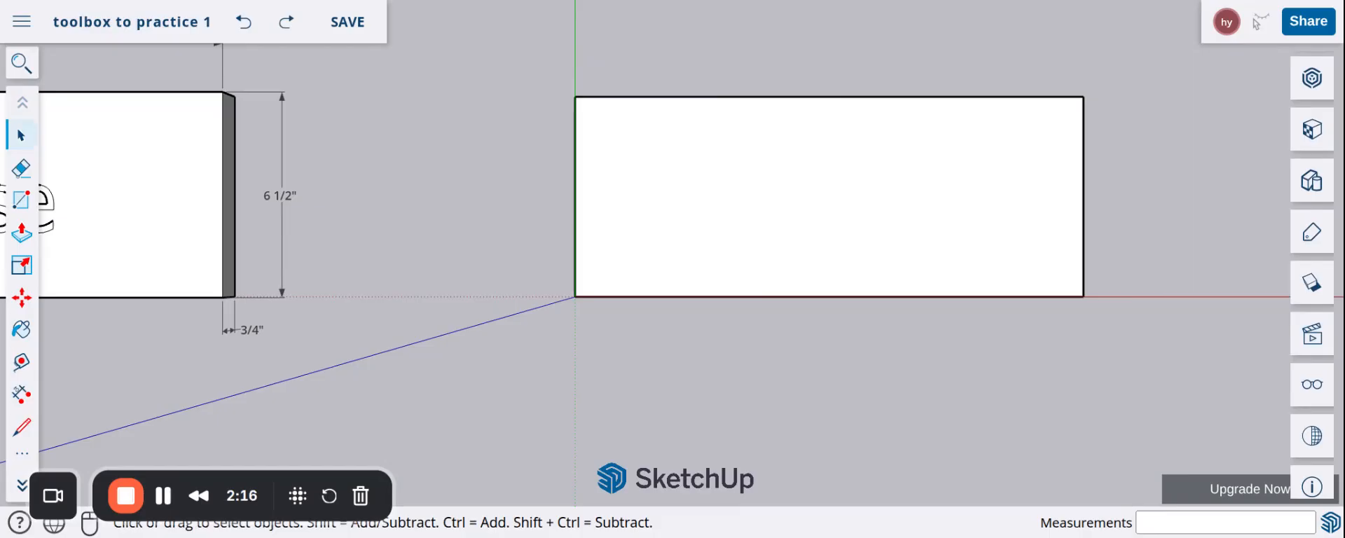
# Push/Pull the new rectangle's face upward by 3/4 inch to form a board.
pyautogui.scroll(2, 887, 350)
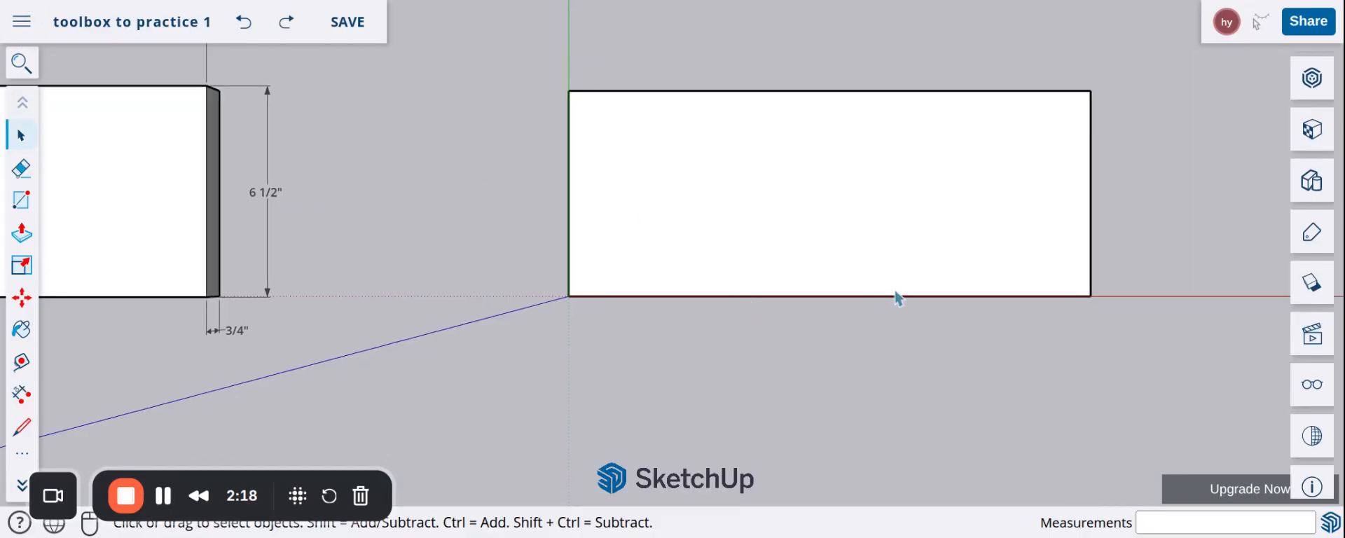
pyautogui.moveTo(897, 297)
pyautogui.mouseDown(button='middle')
pyautogui.moveTo(834, 204)
pyautogui.moveTo(981, 281)
pyautogui.mouseUp(button='middle')
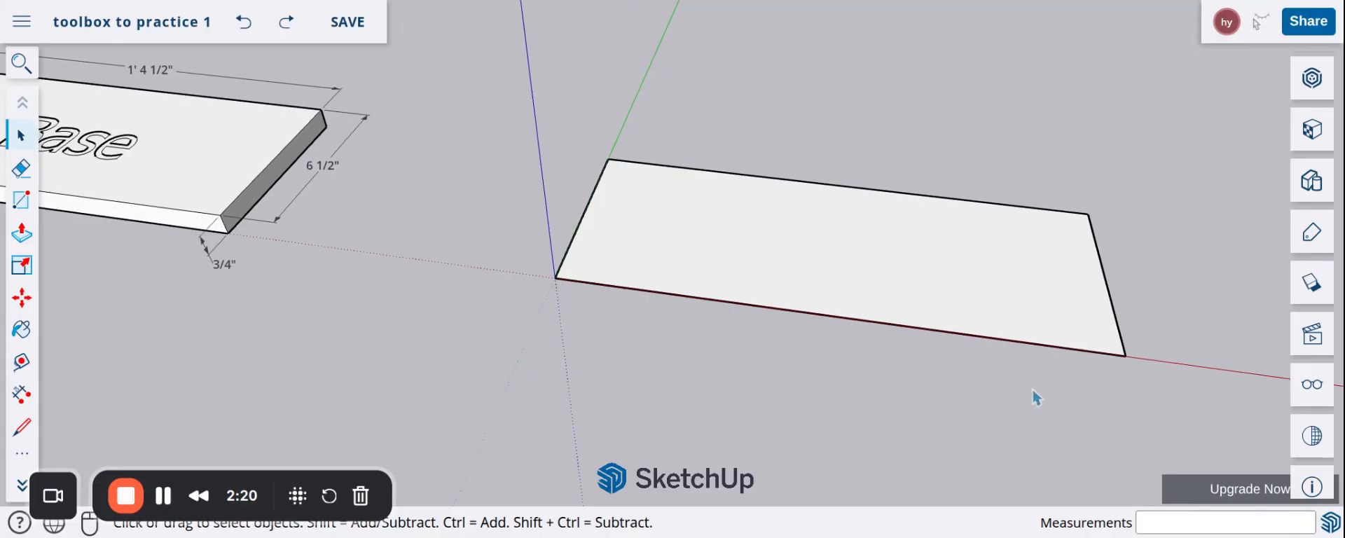
pyautogui.scroll(1, 1008, 378)
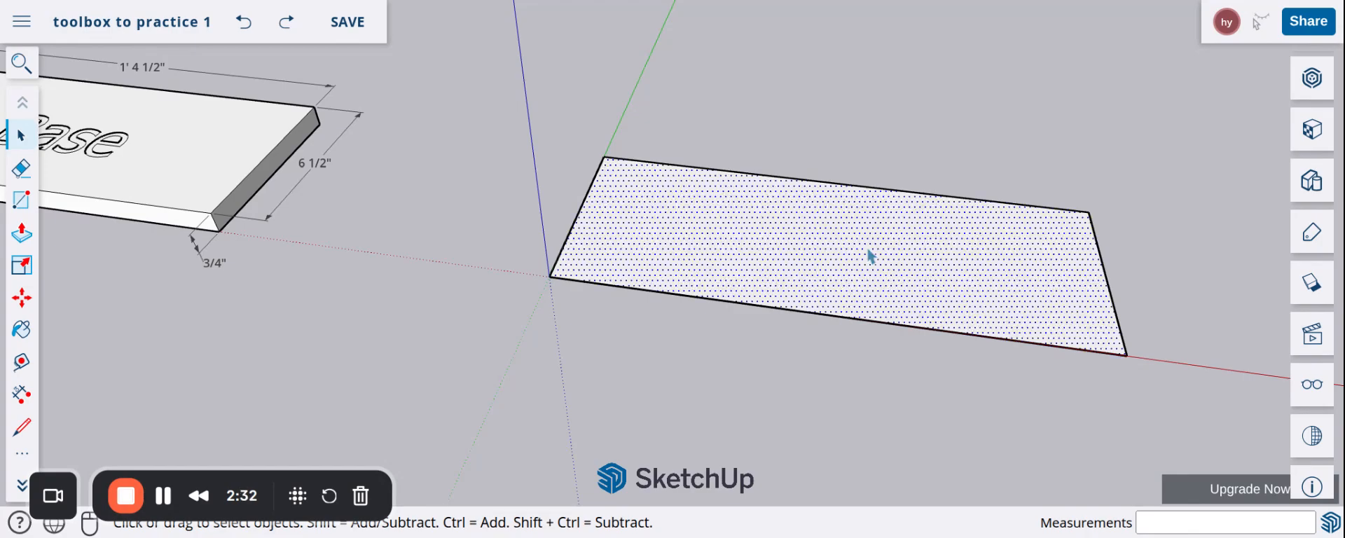
pyautogui.click(27, 224)
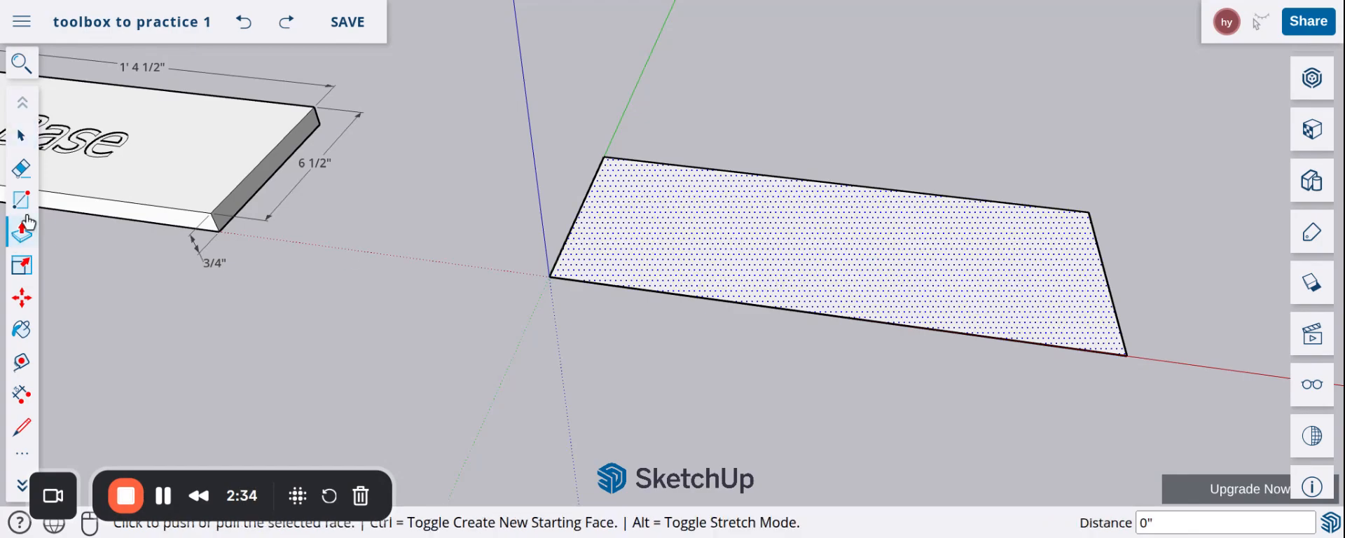
pyautogui.click(815, 222)
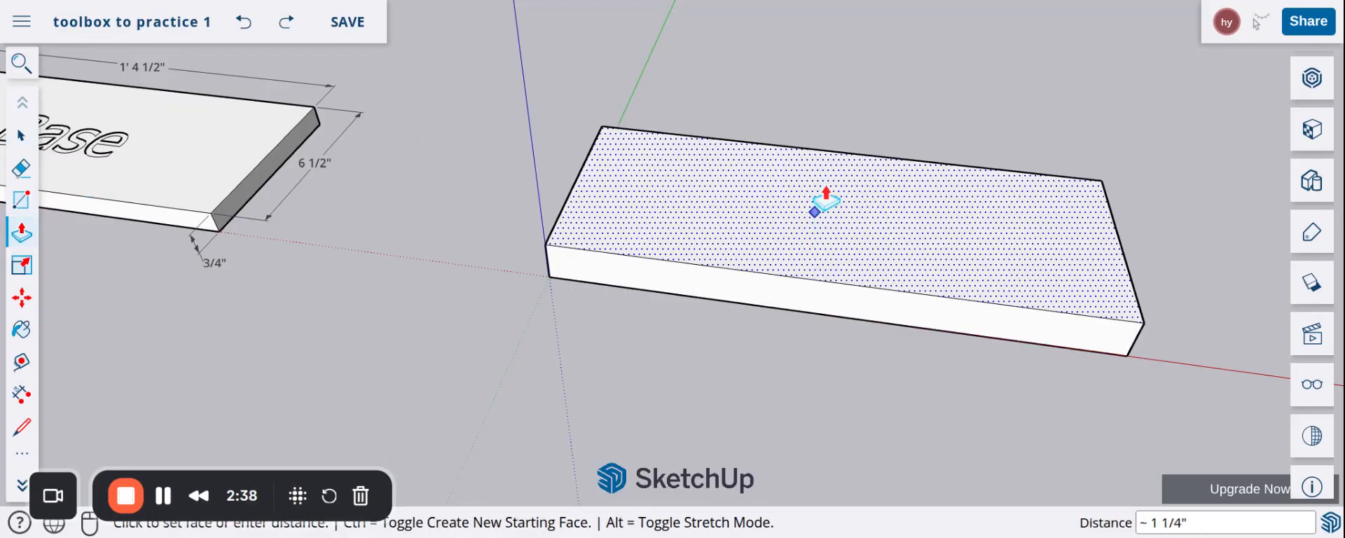
pyautogui.write('3/4')
pyautogui.press('Return')
pyautogui.press('space')
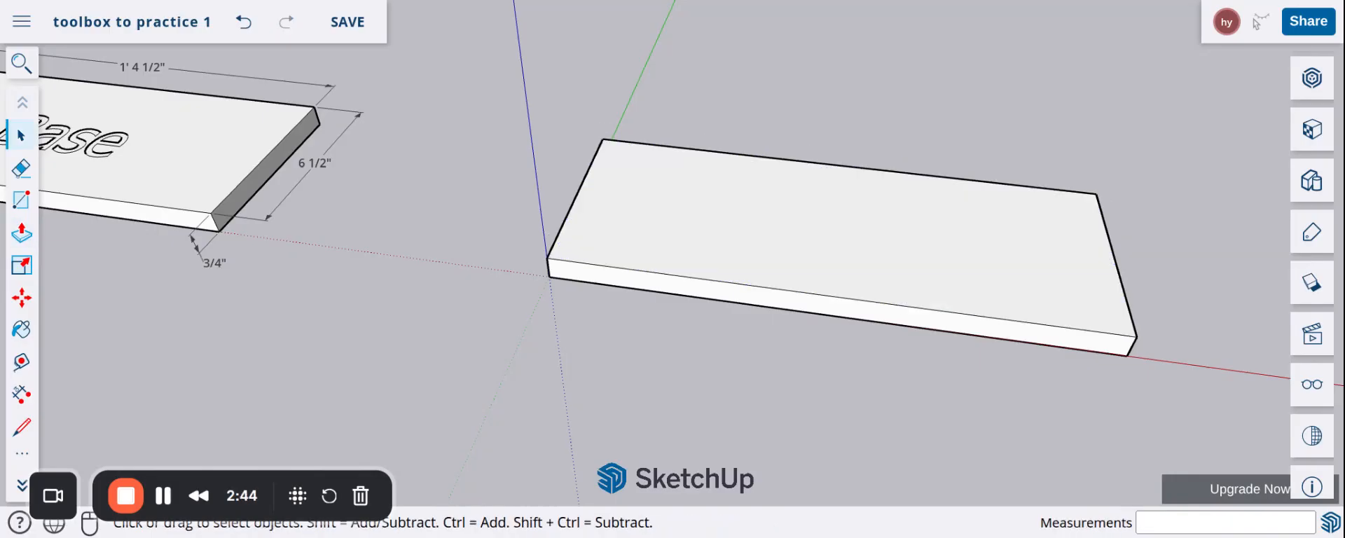
pyautogui.scroll(-1, 469, 238)
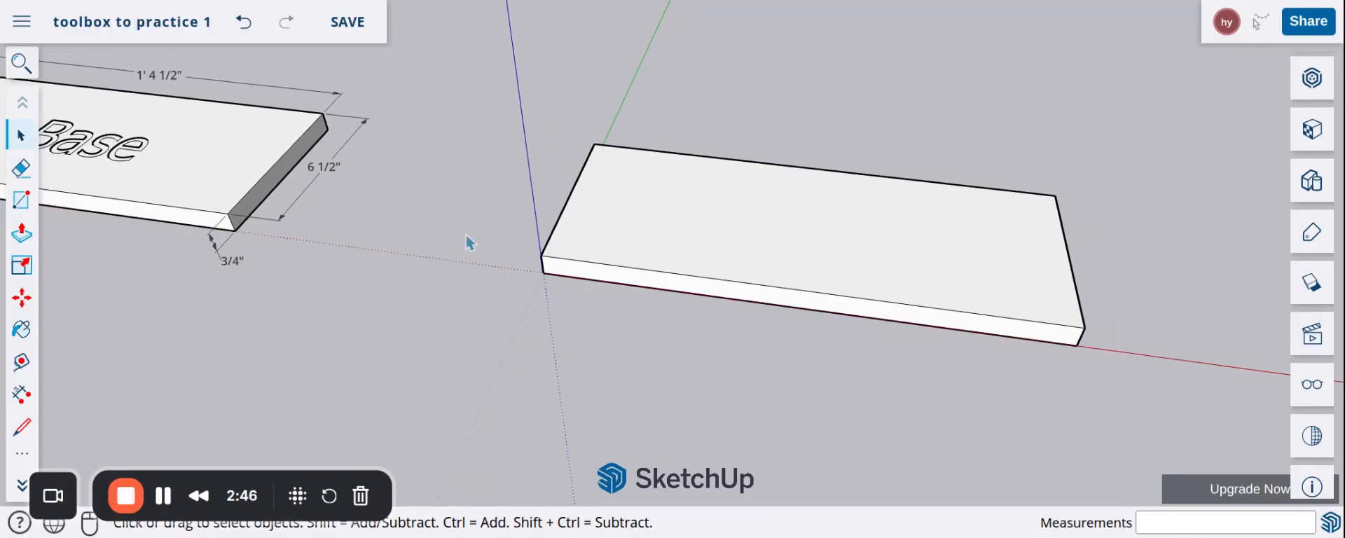
pyautogui.scroll(1, 666, 266)
pyautogui.doubleClick(716, 261)
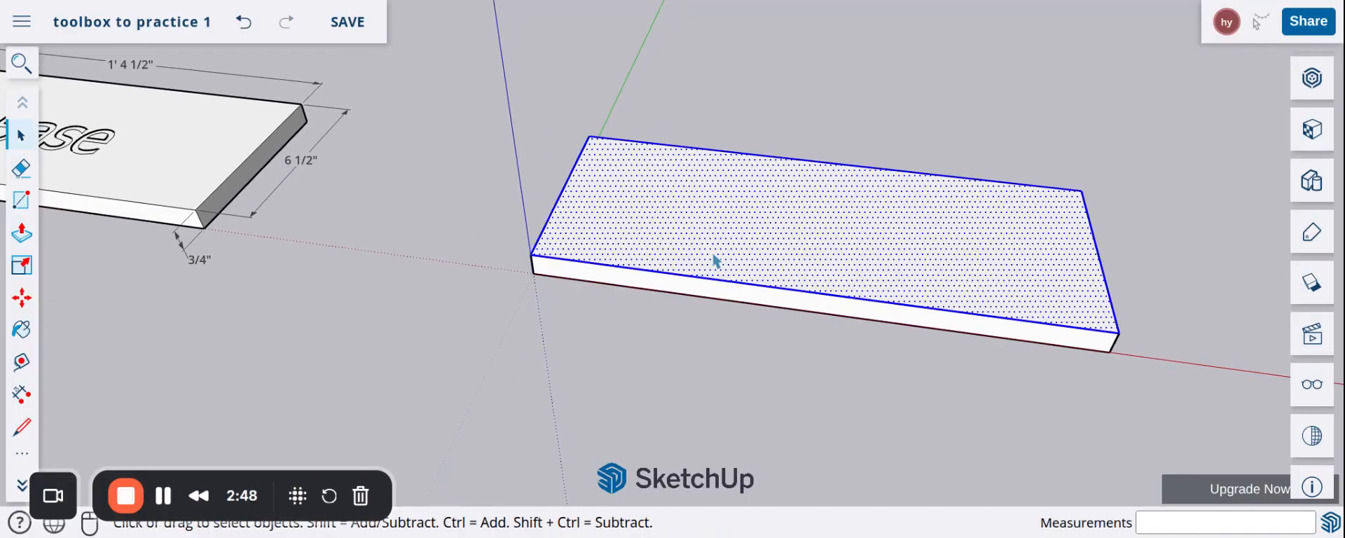
pyautogui.click(659, 332)
pyautogui.click(711, 216)
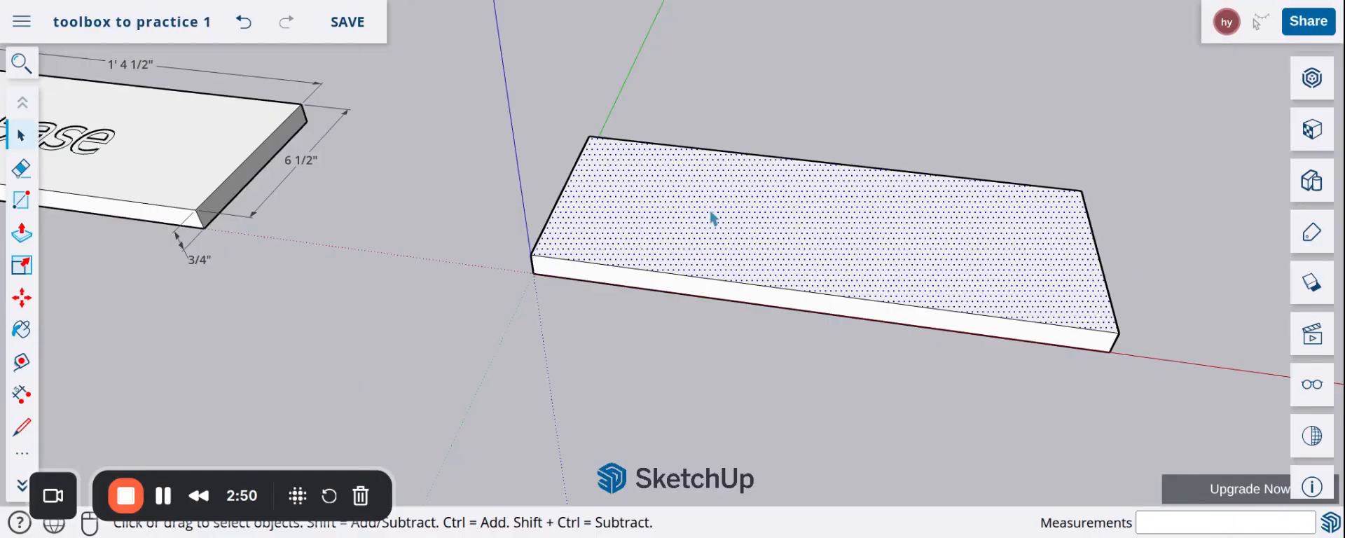
pyautogui.click(711, 218)
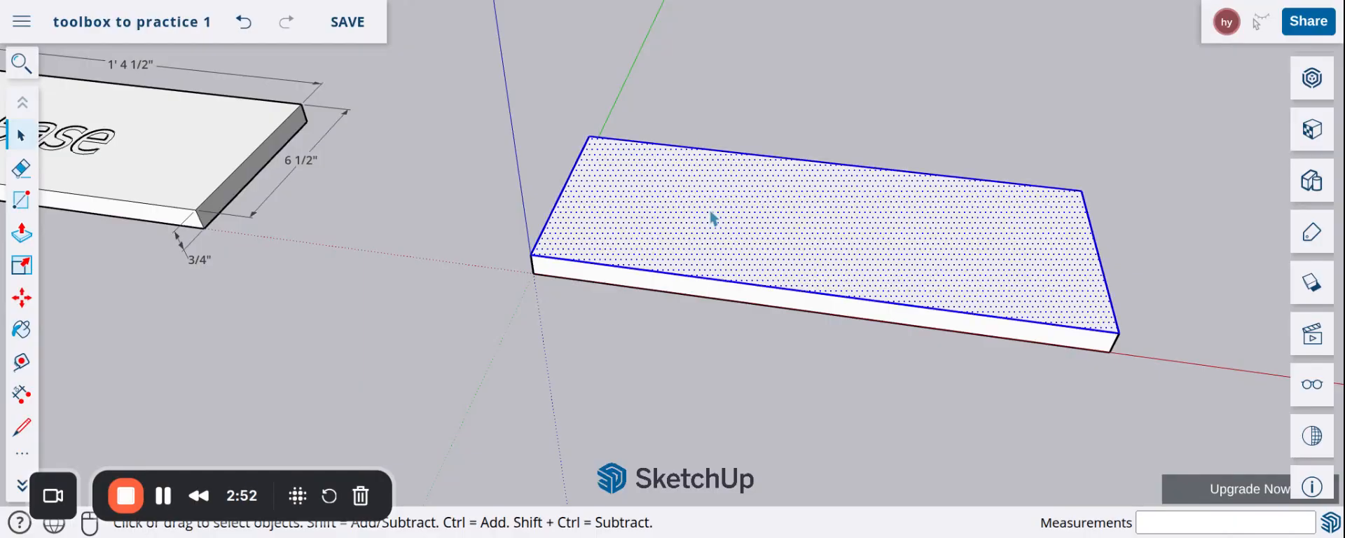
pyautogui.click(714, 217)
pyautogui.click(820, 130)
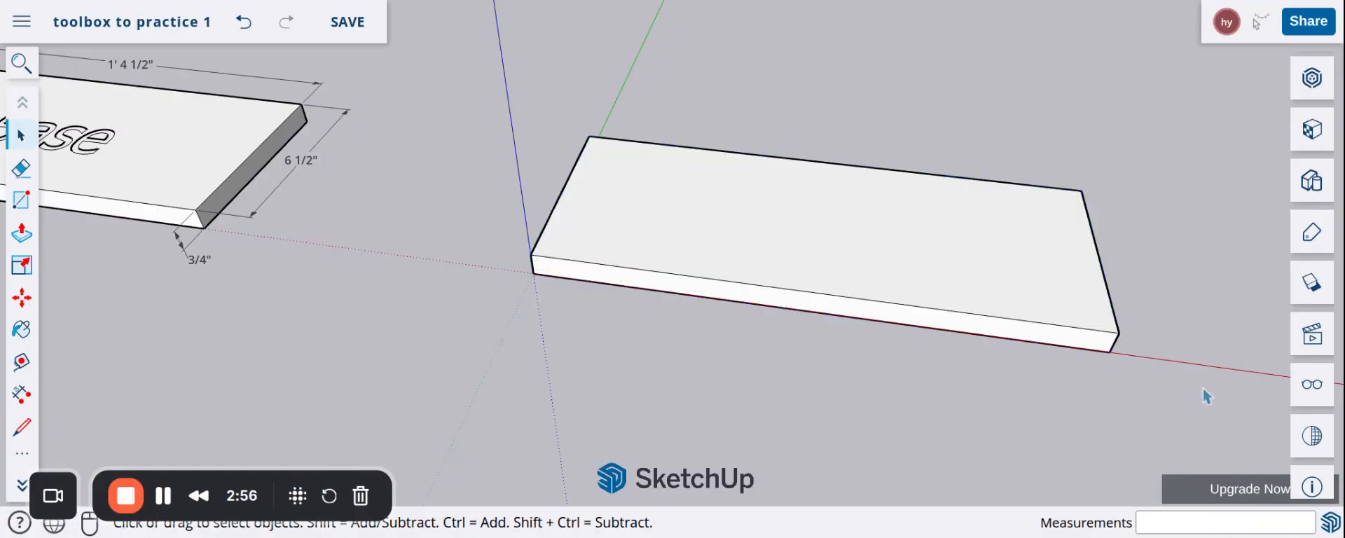
# Make all faces and edges of the new board one group, and undo the grouping.
pyautogui.moveTo(1254, 394); pyautogui.dragTo(469, 46)
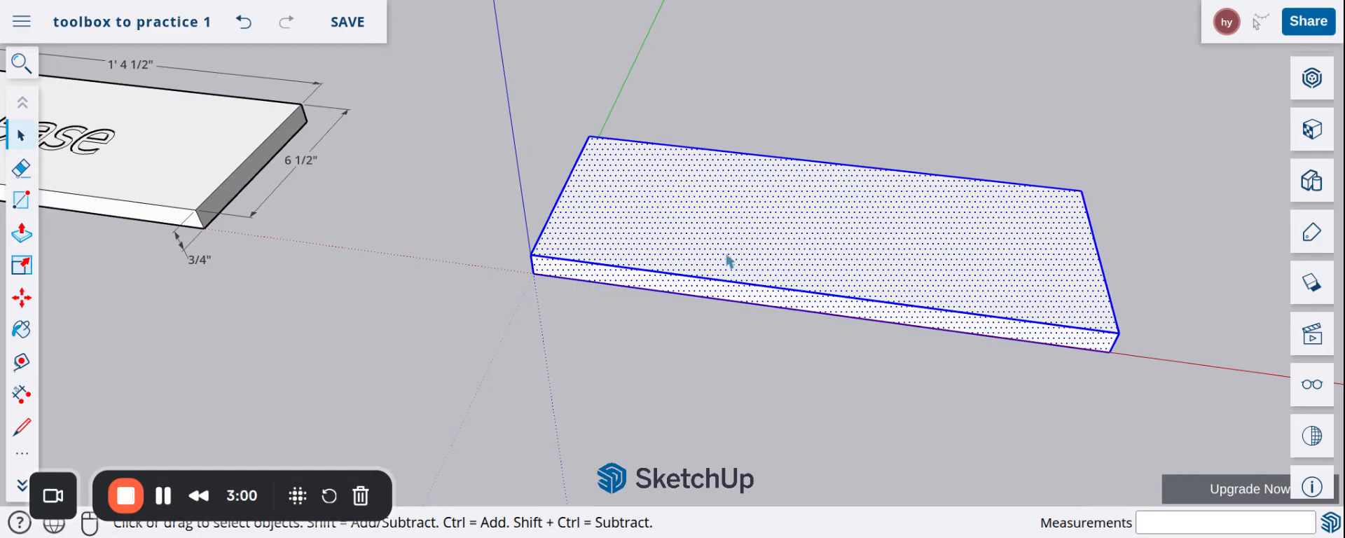
pyautogui.rightClick(751, 227)
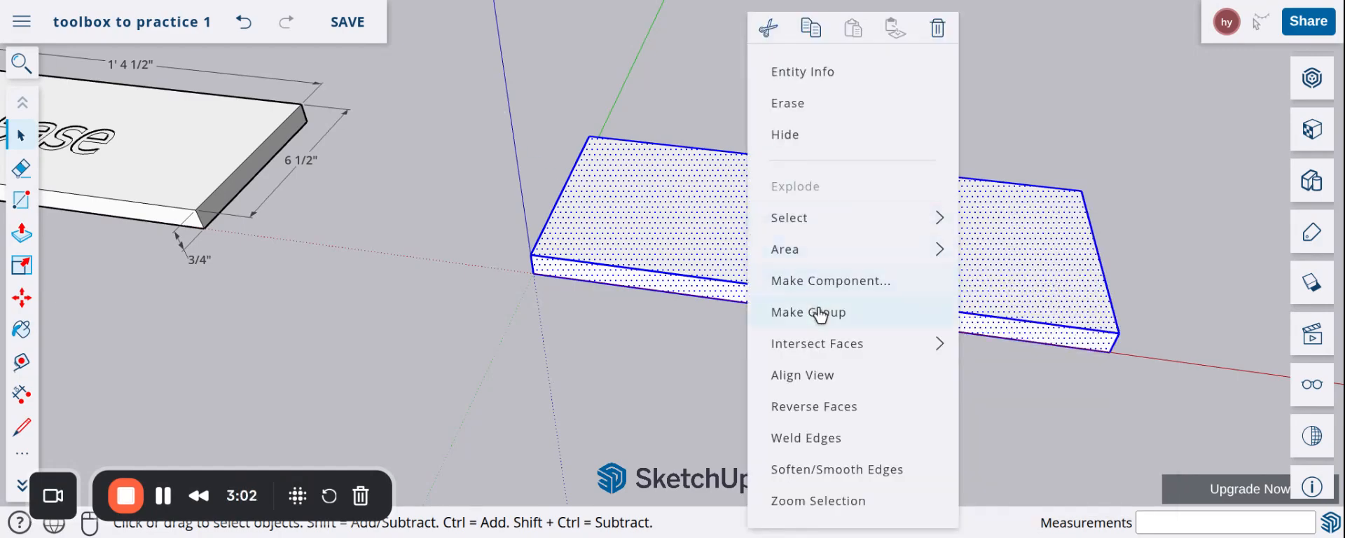
pyautogui.click(818, 225)
pyautogui.click(709, 375)
pyautogui.moveTo(709, 375); pyautogui.dragTo(434, 126, button='middle')
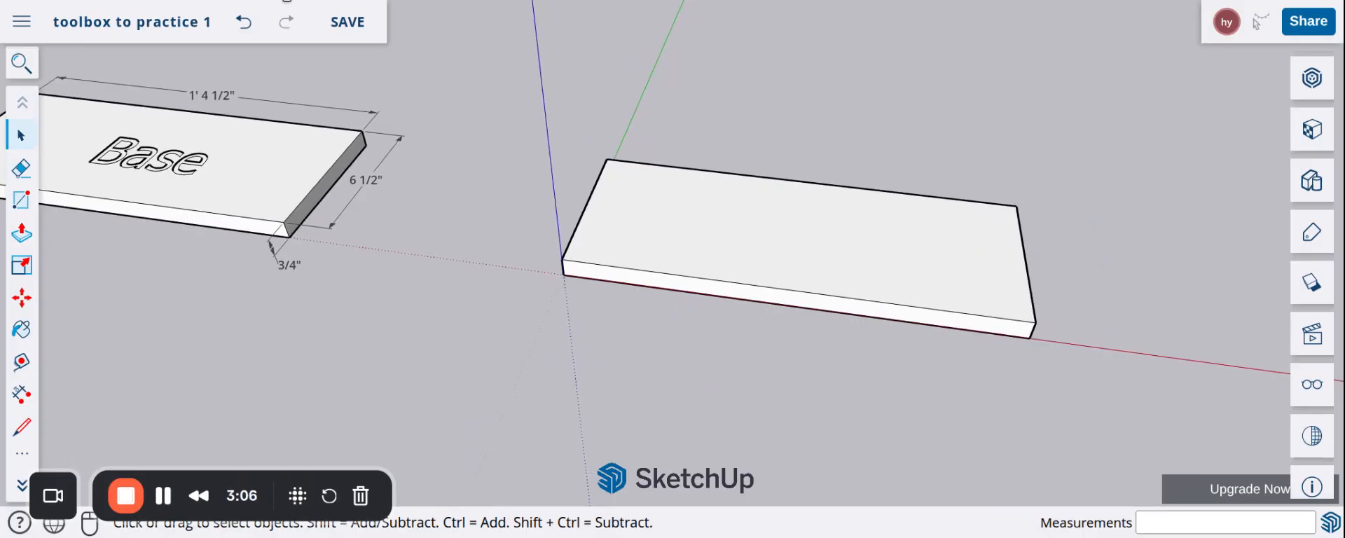
pyautogui.click(246, 21)
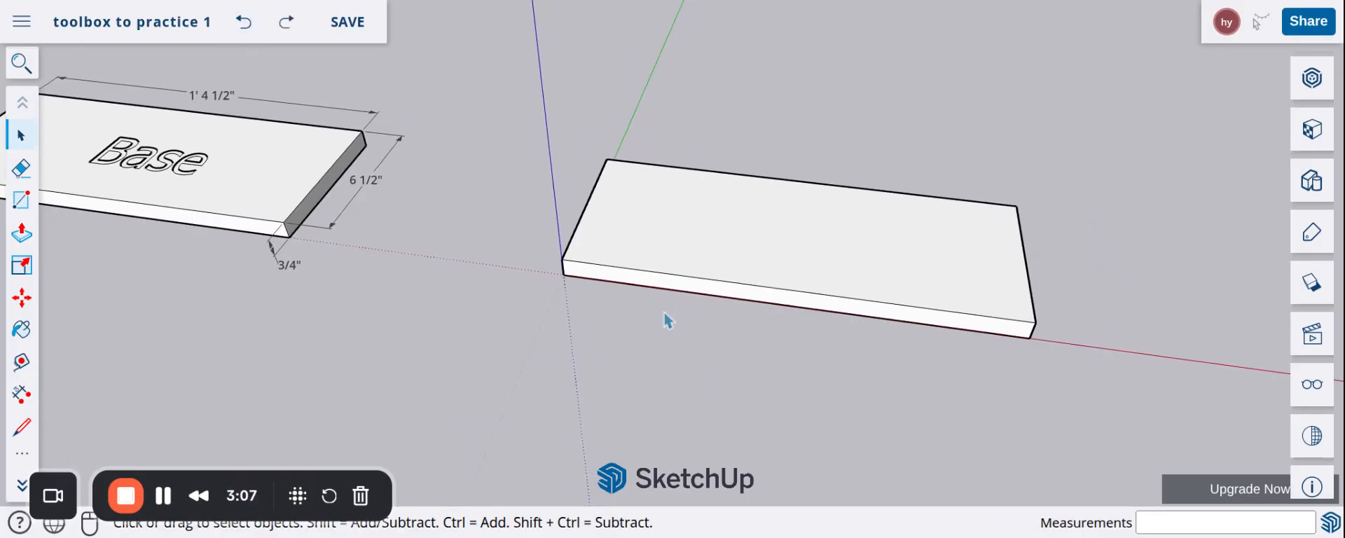
# Try moving the ungrouped board's top face freely to distort the board, and undo the move.
pyautogui.click(22, 298)
pyautogui.click(680, 245)
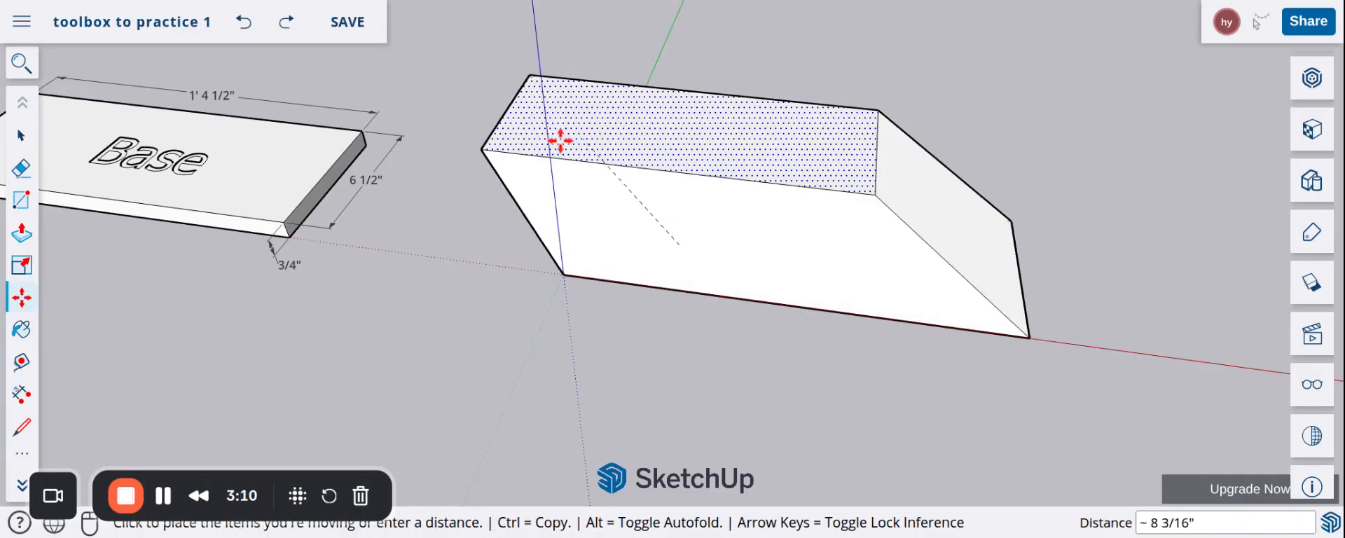
pyautogui.click(730, 116)
pyautogui.press('space')
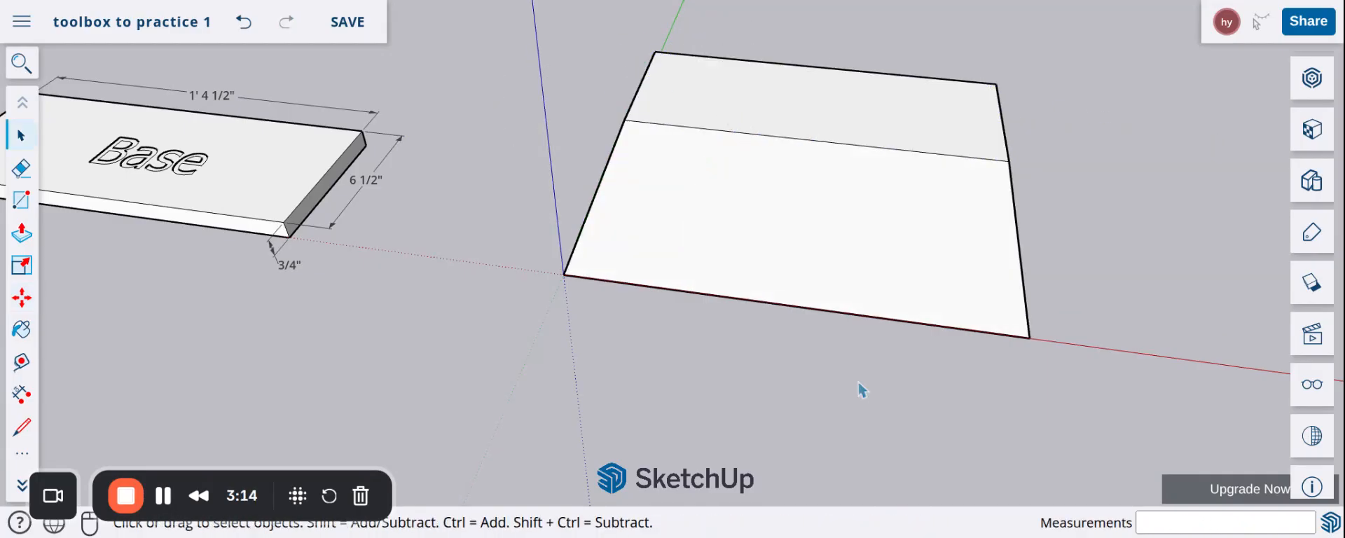
pyautogui.click(245, 35)
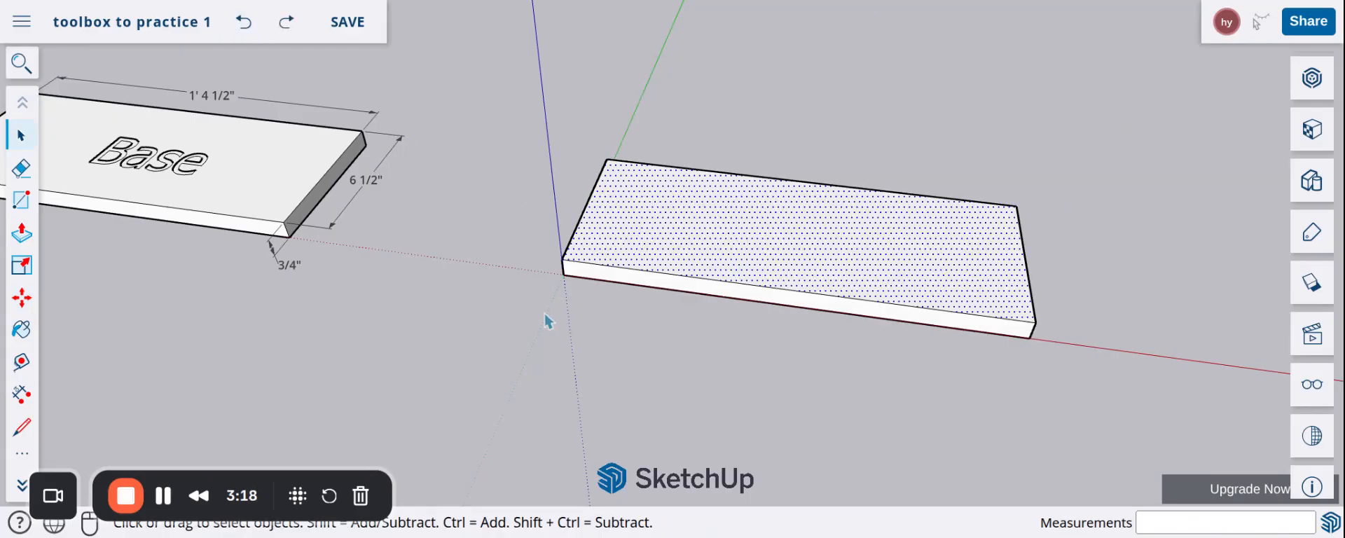
# Select the whole base board at the origin and make it a group.
pyautogui.moveTo(1119, 391); pyautogui.dragTo(501, 131)
pyautogui.rightClick(701, 249)
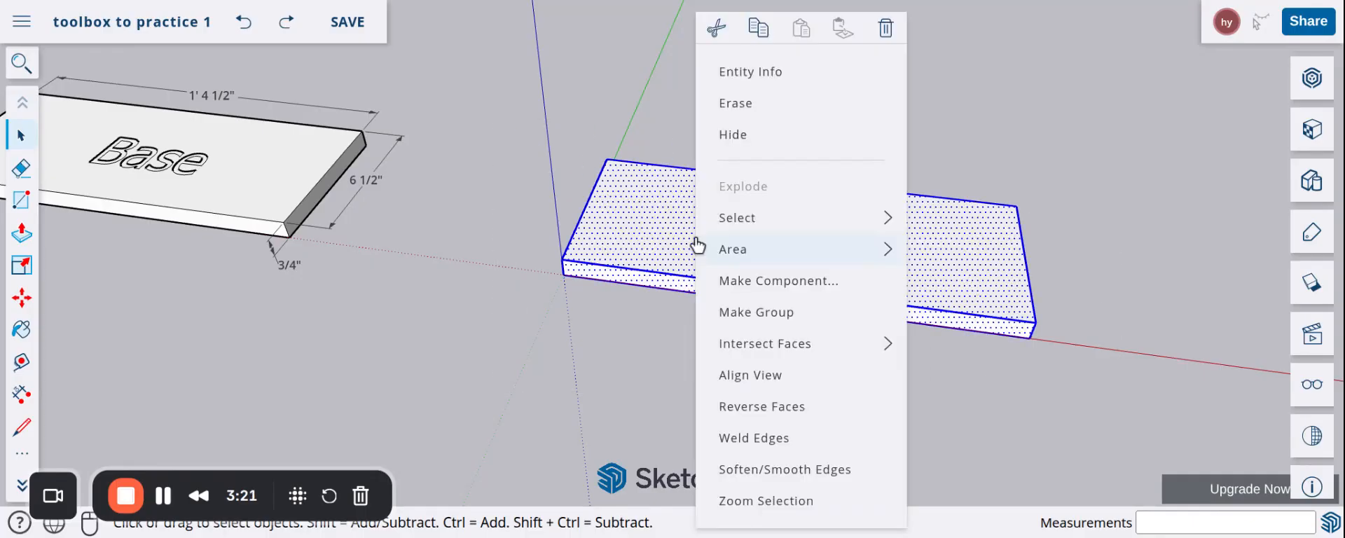
pyautogui.click(773, 324)
pyautogui.scroll(-5, 215, 198)
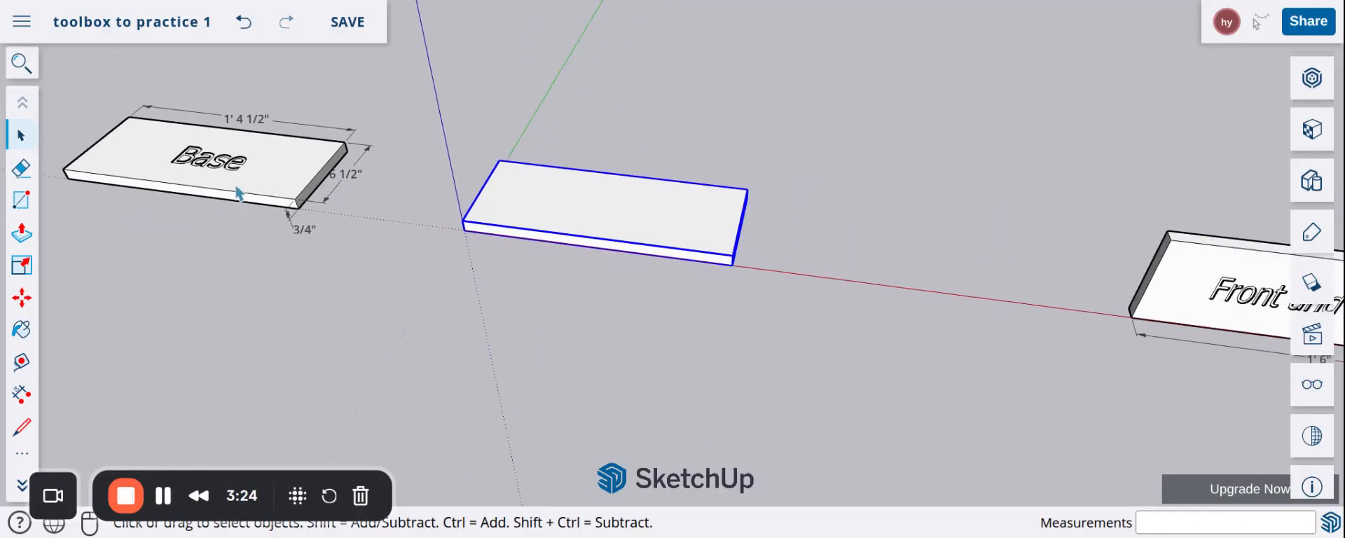
pyautogui.click(721, 334)
# Draw a 1' 6" by 3/4" rectangle on the ground beside the Front and back sample, with its long side along the red axis.
pyautogui.scroll(-5, 594, 222)
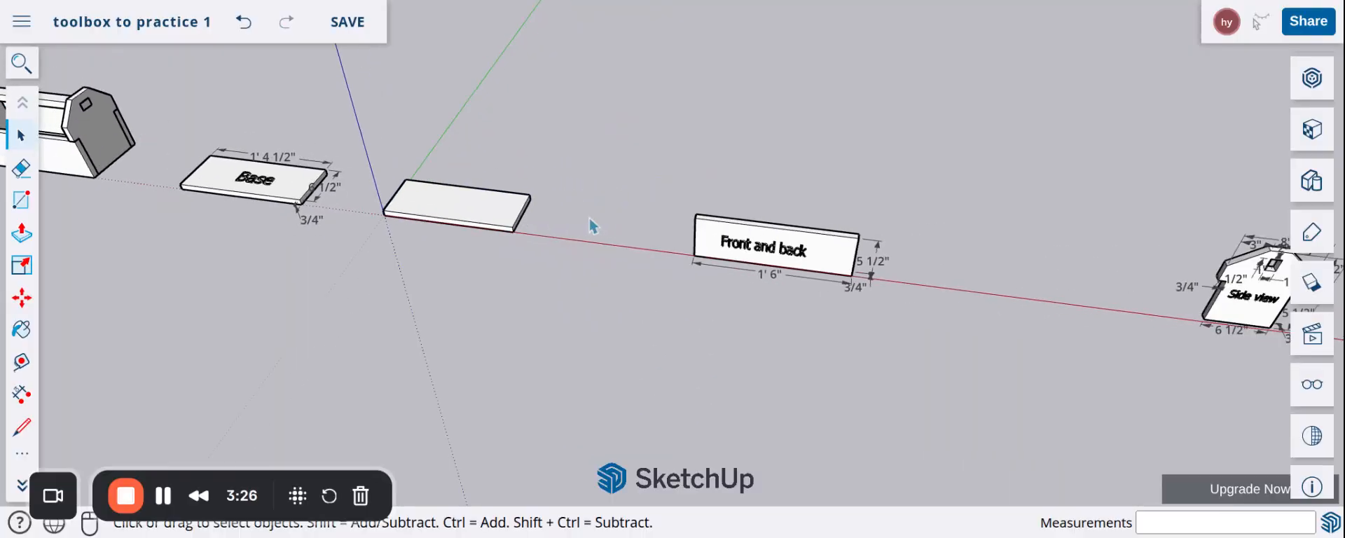
pyautogui.scroll(6, 1105, 312)
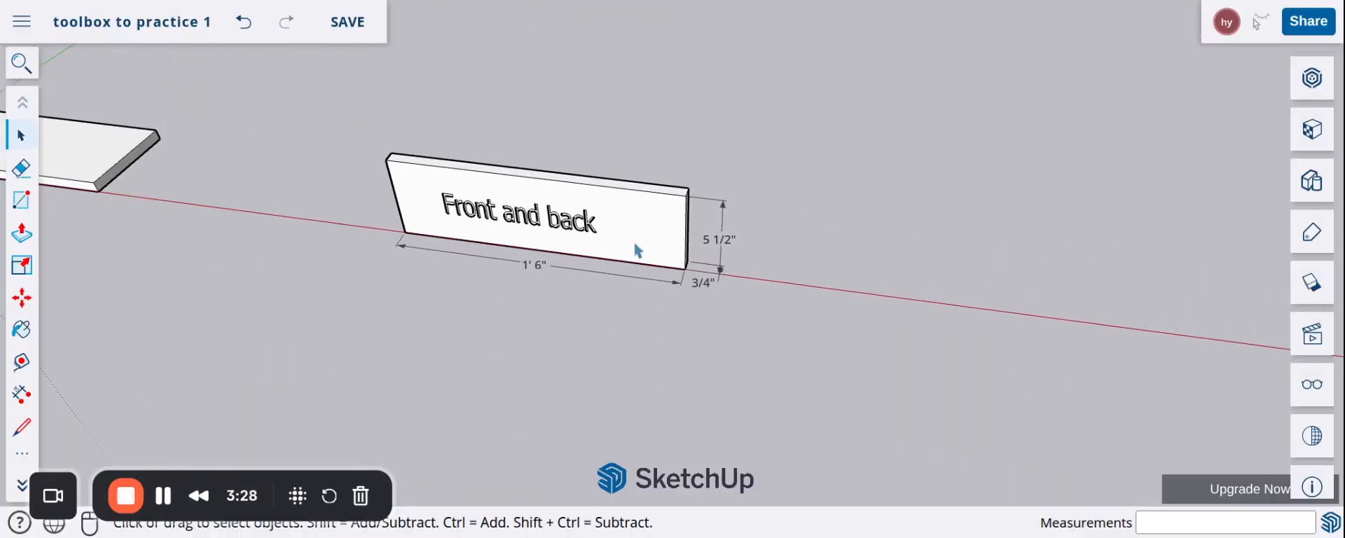
pyautogui.scroll(2, 848, 326)
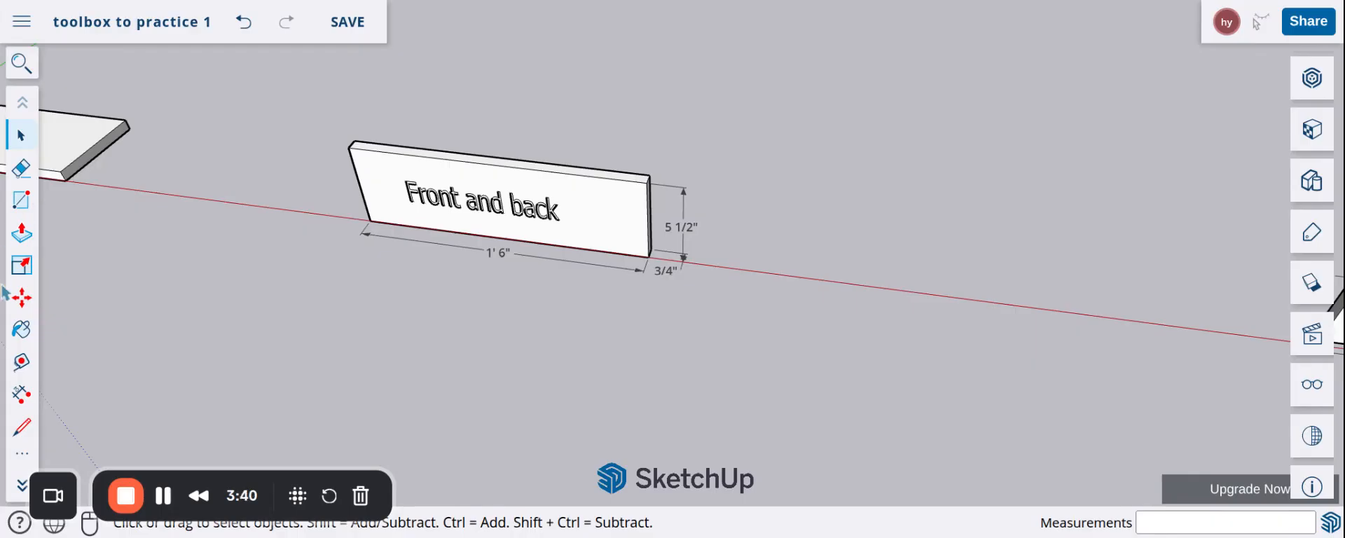
pyautogui.click(23, 202)
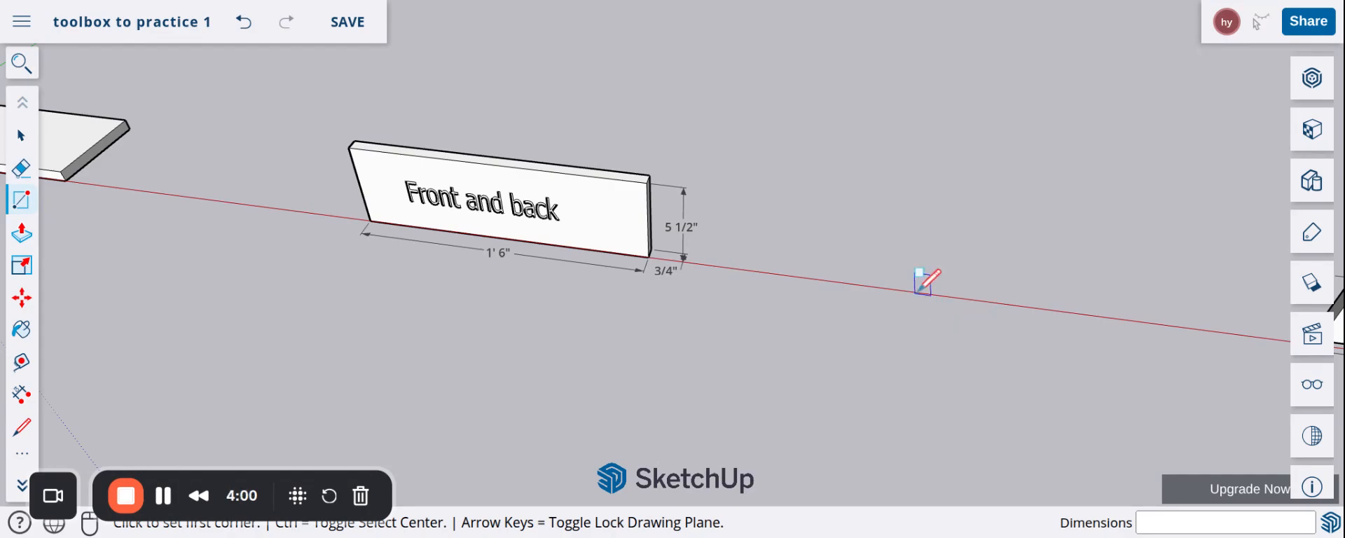
pyautogui.scroll(2, 925, 280)
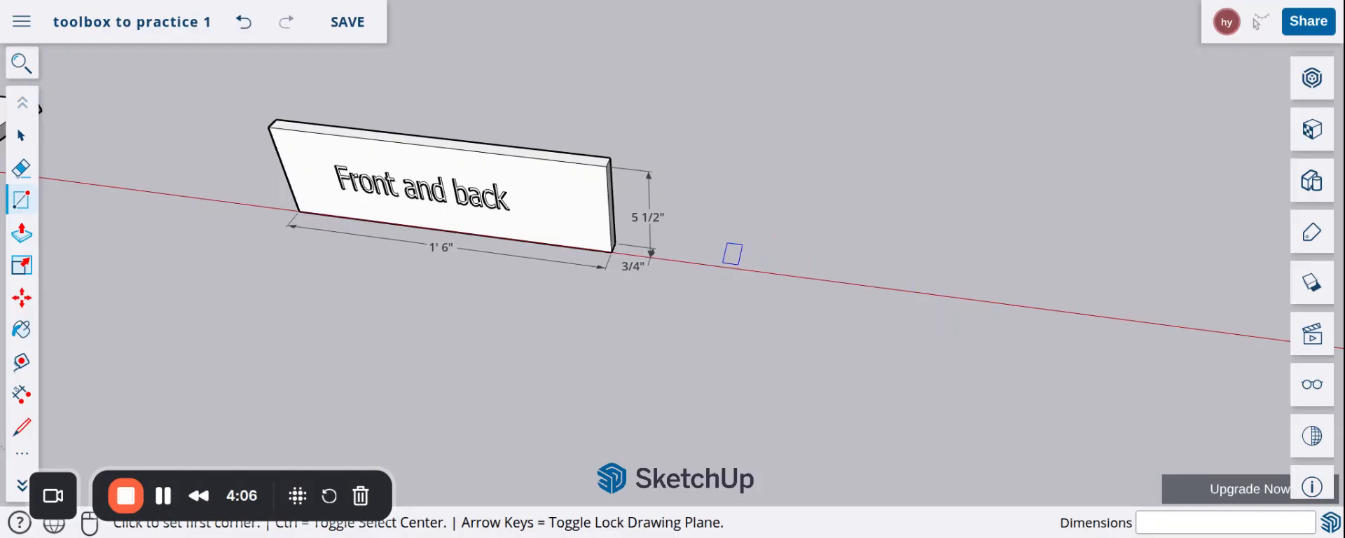
pyautogui.click(730, 260)
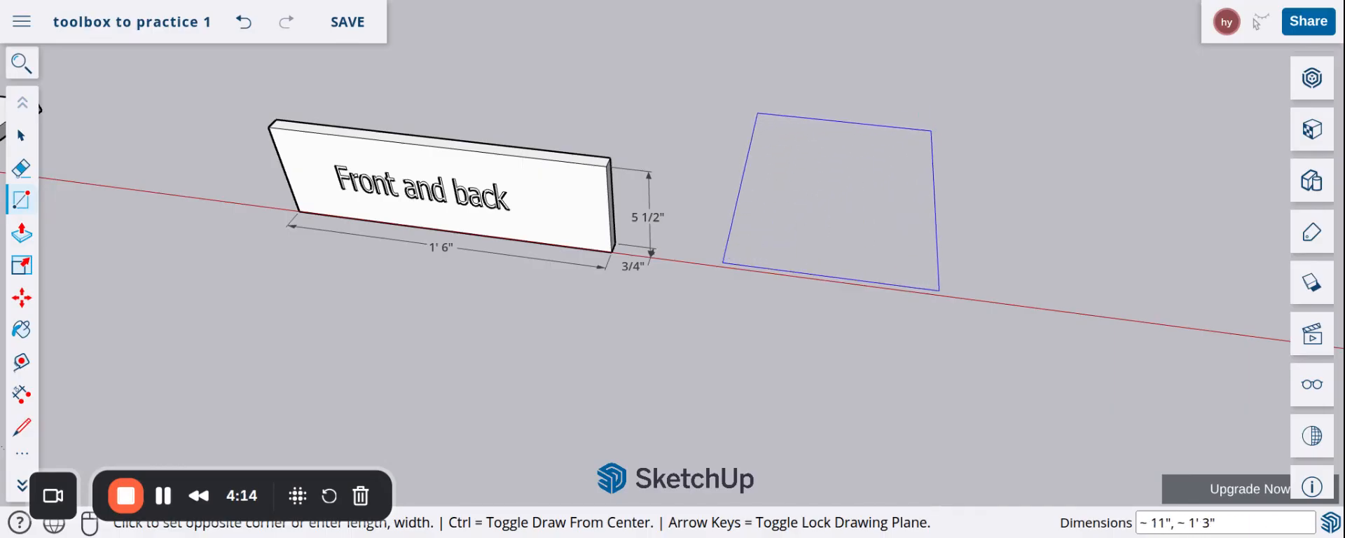
pyautogui.click(933, 130)
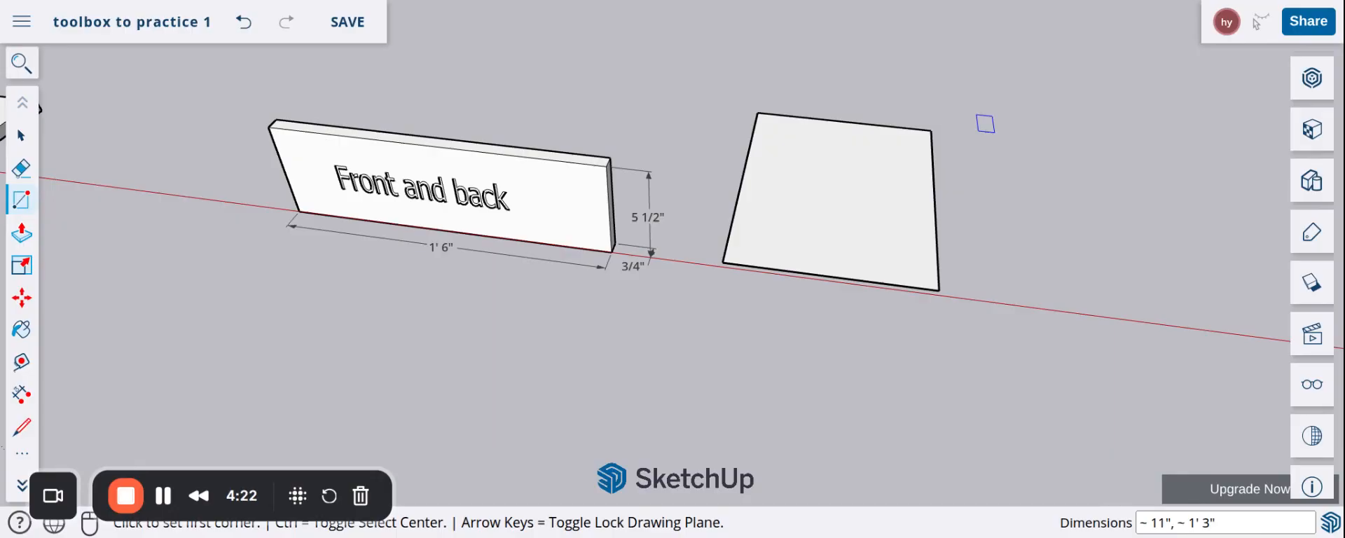
pyautogui.write('1')
pyautogui.write("'")
pyautogui.write('6,3/4')
pyautogui.press('Return')
pyautogui.press('space')
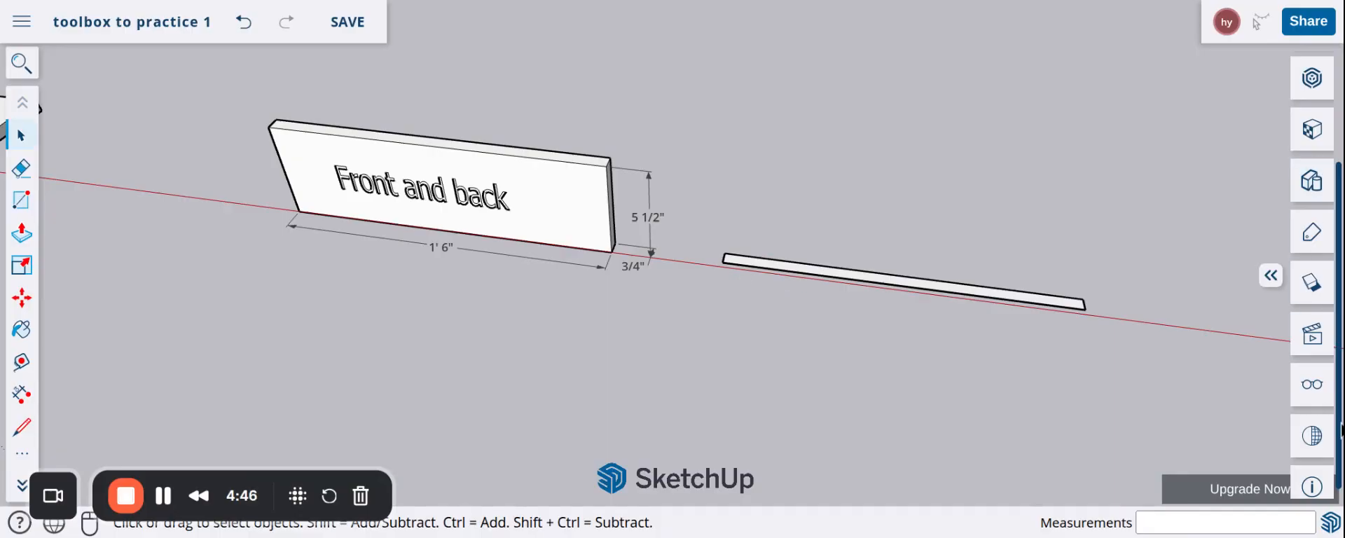
# Switch to the top plan view and examine the new rectangle's outline up close.
pyautogui.click(1297, 348)
pyautogui.click(1165, 448)
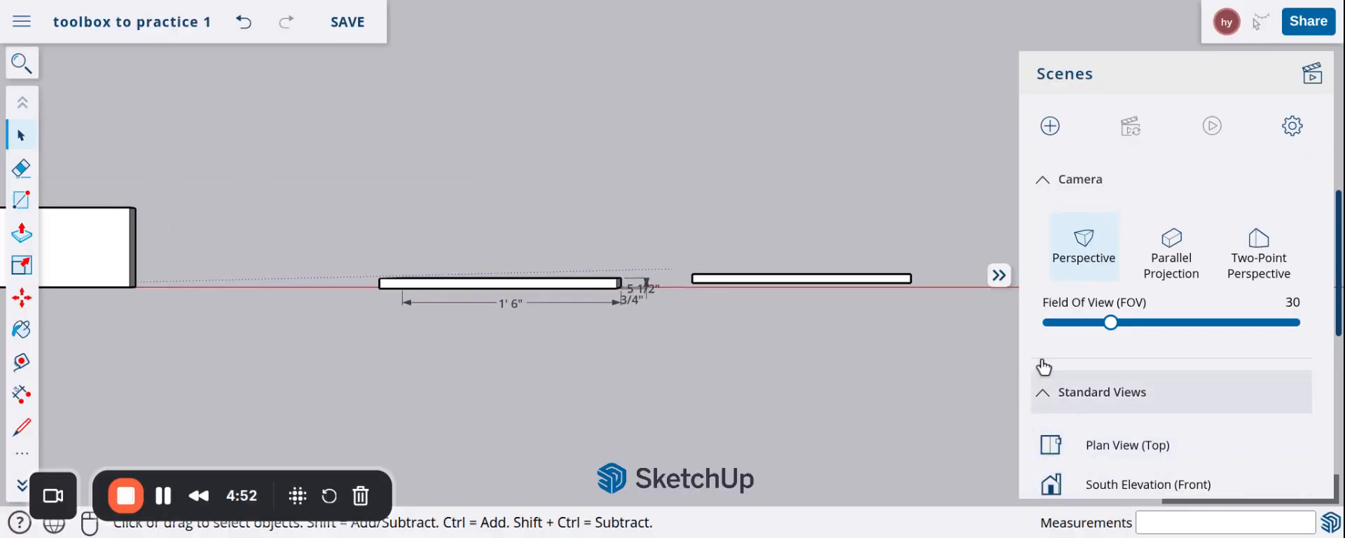
pyautogui.scroll(3, 916, 327)
pyautogui.scroll(5, 916, 273)
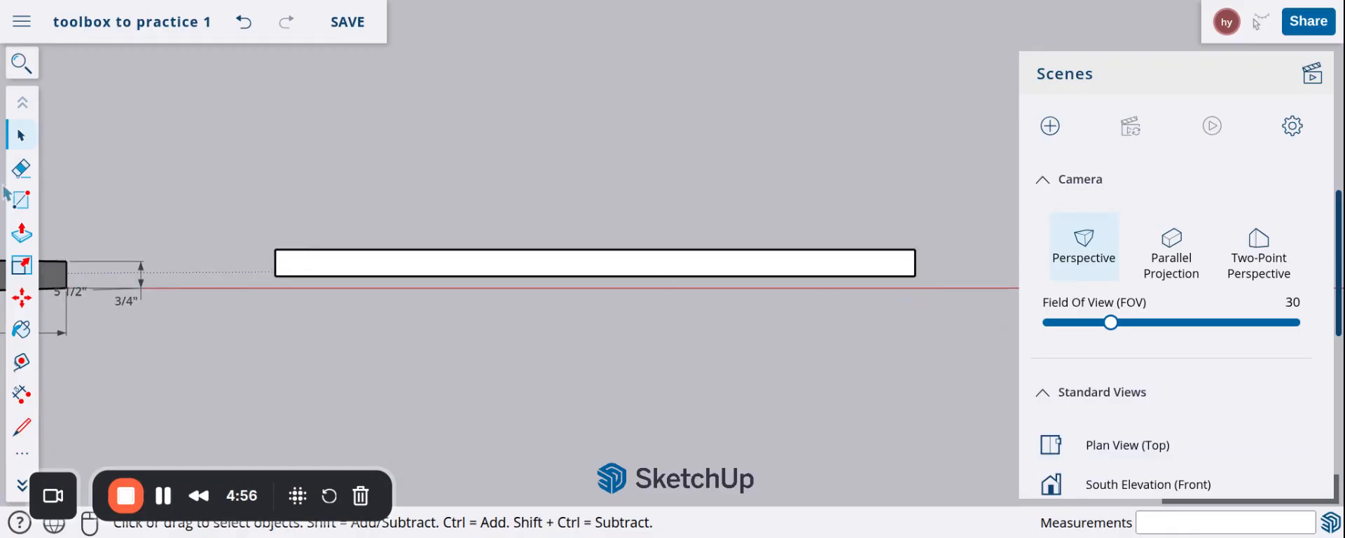
pyautogui.click(21, 199)
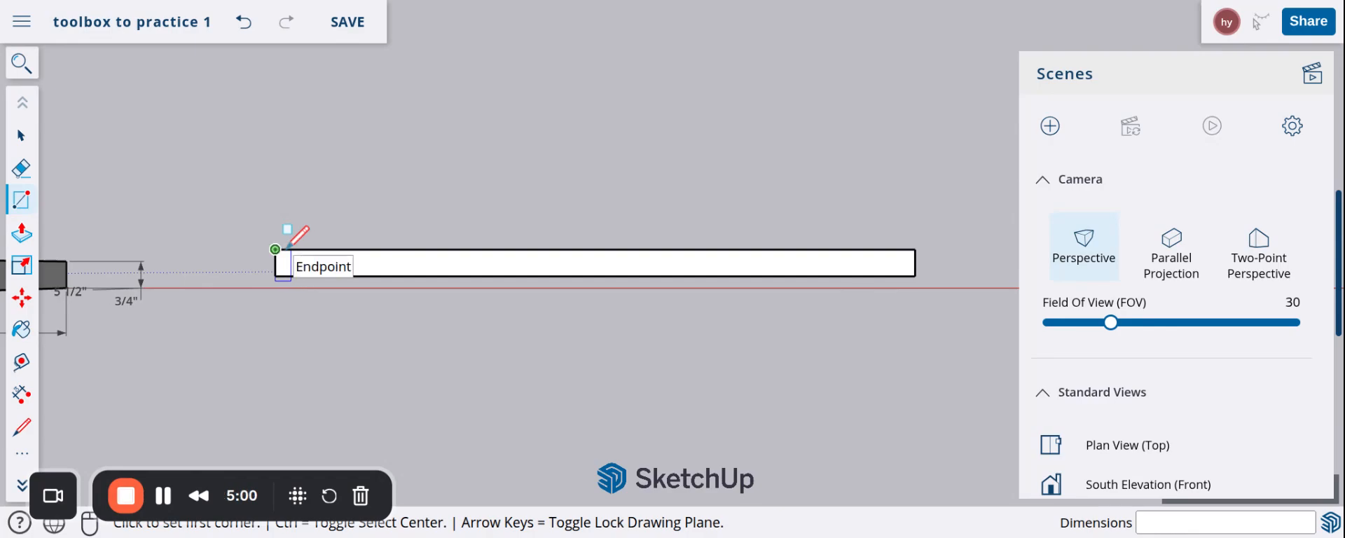
pyautogui.click(275, 249)
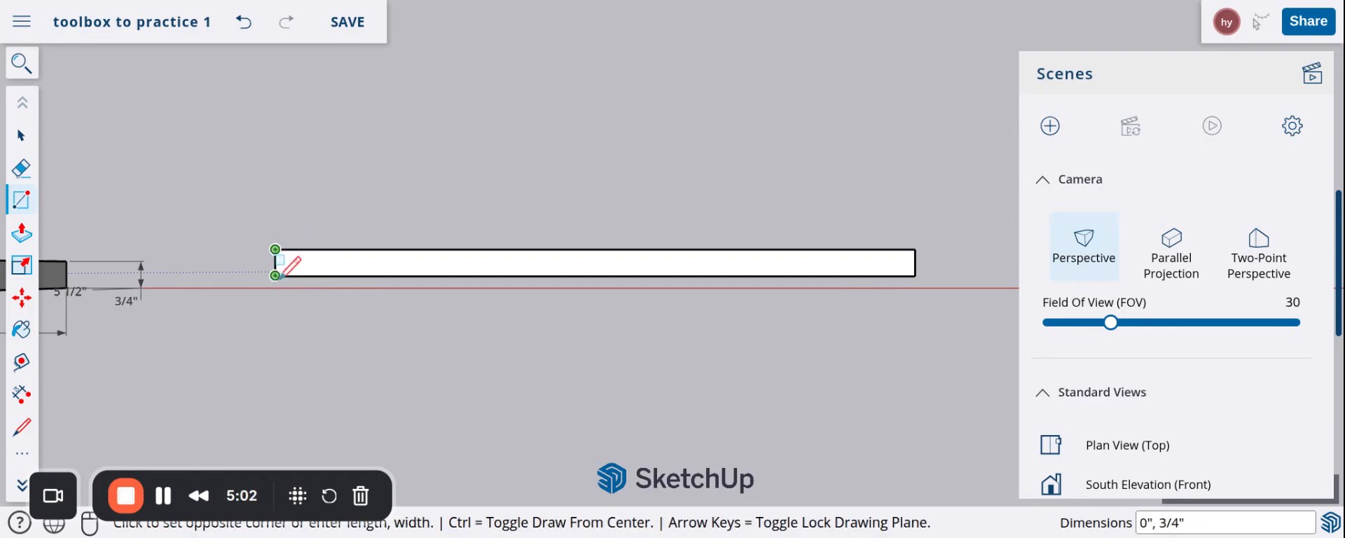
pyautogui.scroll(4, 210, 272)
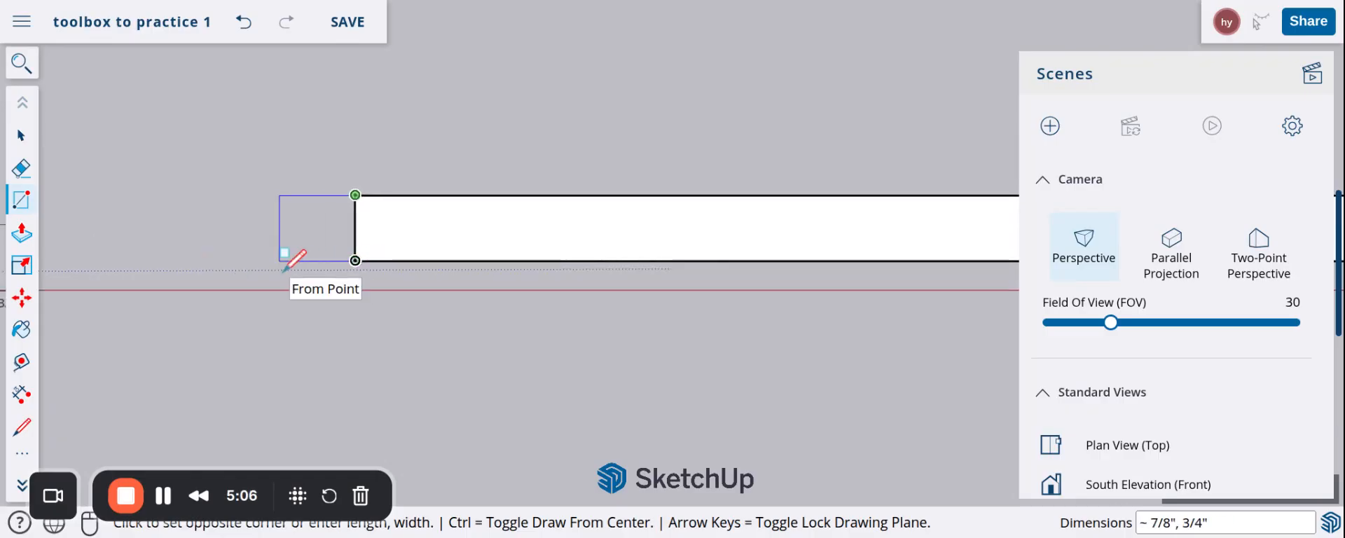
pyautogui.scroll(1, 282, 270)
pyautogui.press('space')
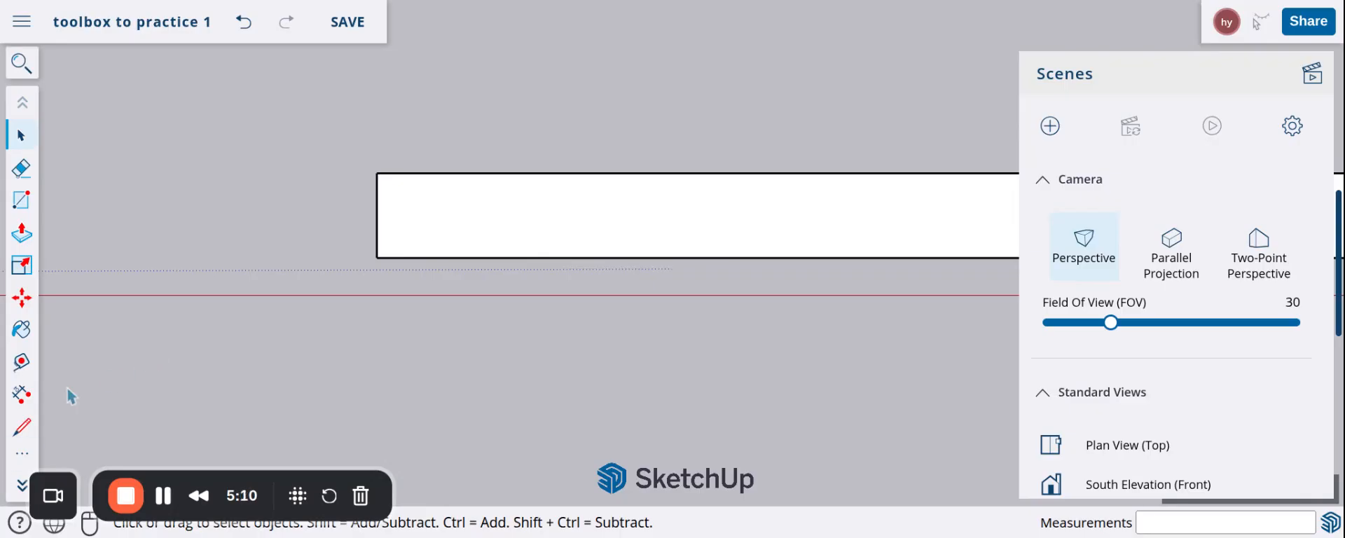
# Add a linear dimension to the new rectangle's short left edge, and undo it.
pyautogui.click(22, 395)
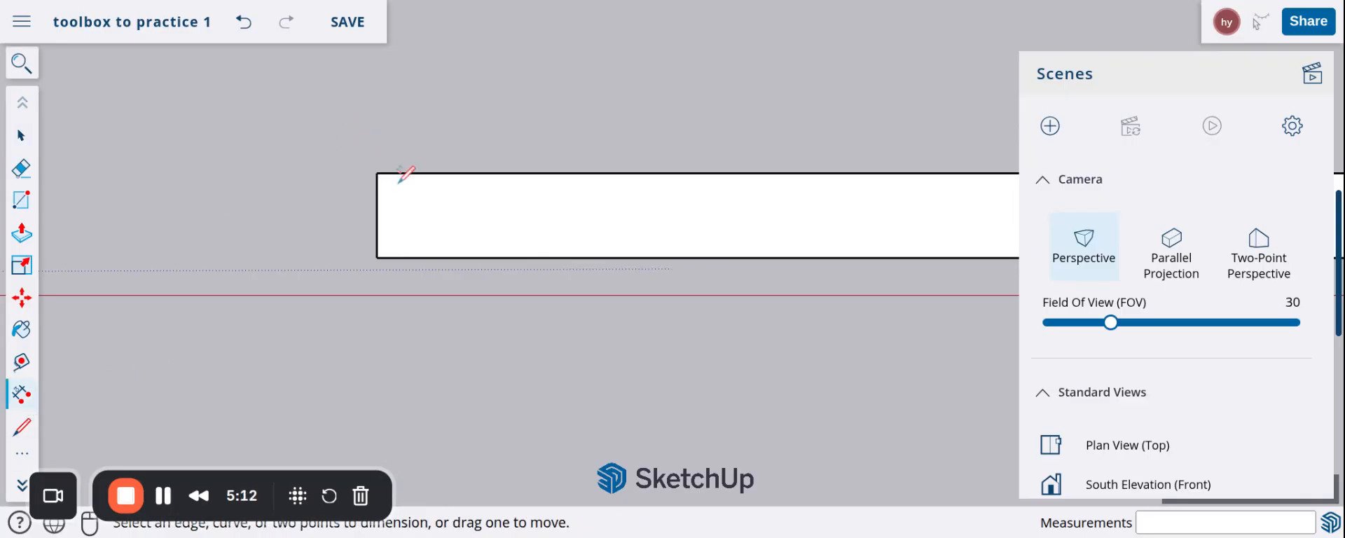
pyautogui.click(376, 173)
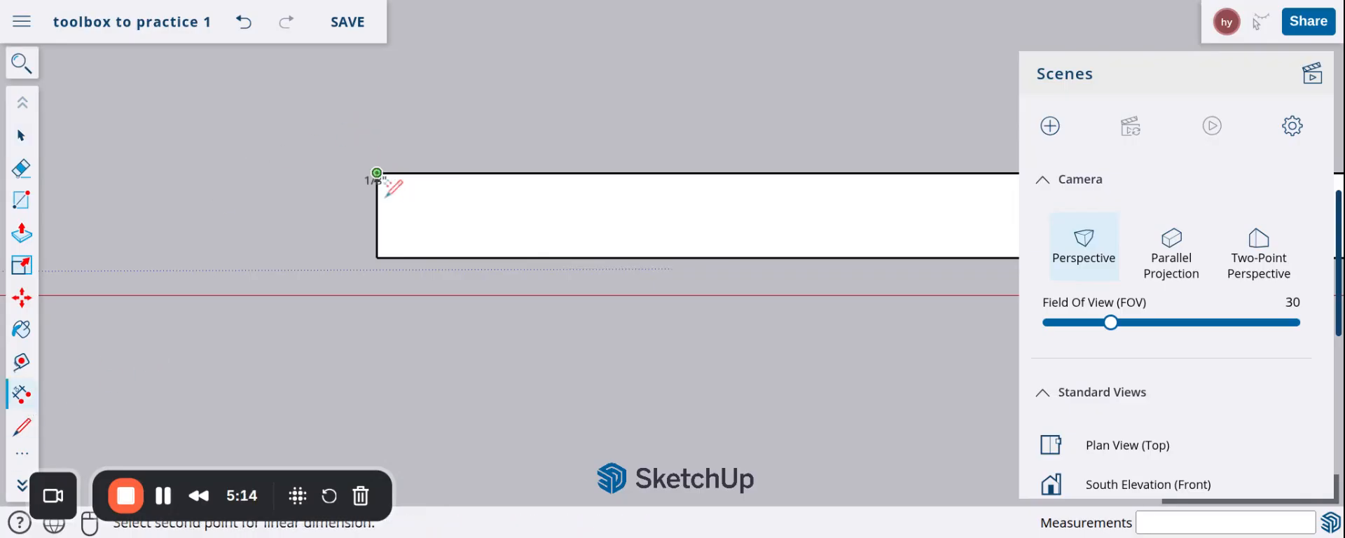
pyautogui.click(377, 257)
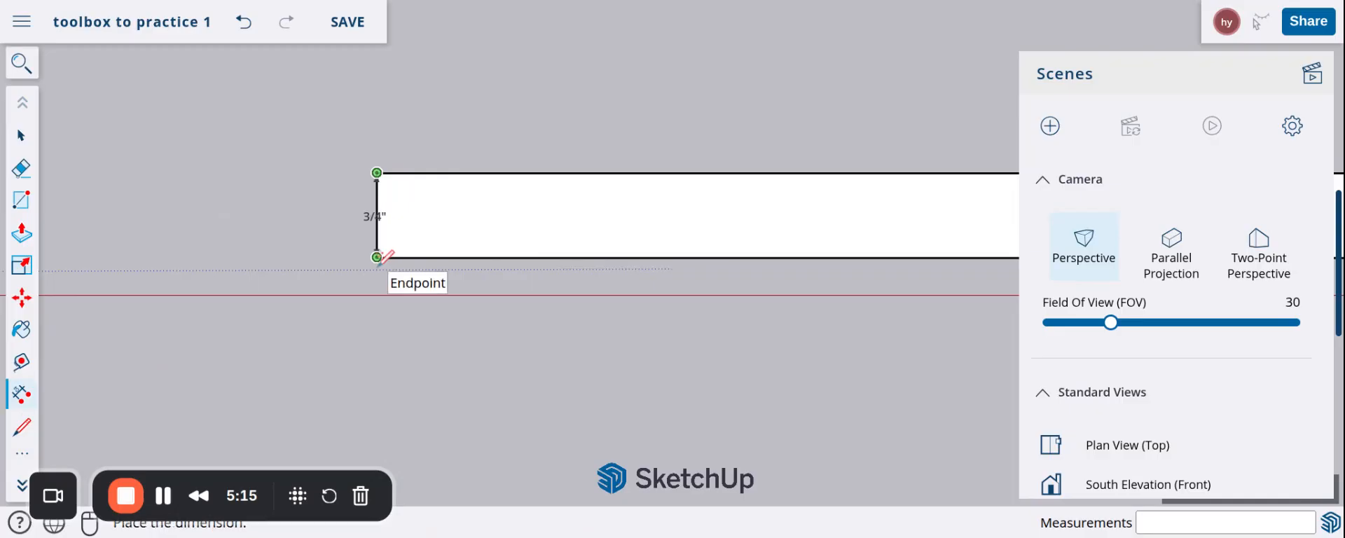
pyautogui.click(313, 247)
pyautogui.click(243, 22)
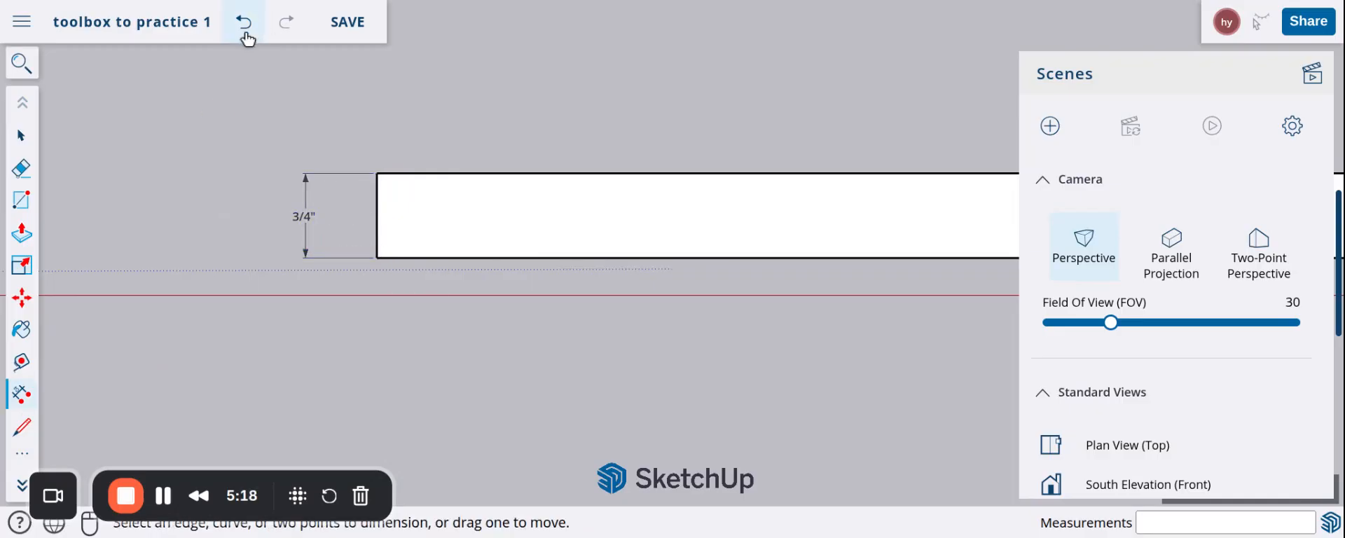
# Add a linear dimension along the new rectangle's long upper edge, placed above it.
pyautogui.click(377, 173)
pyautogui.scroll(-7, 375, 175)
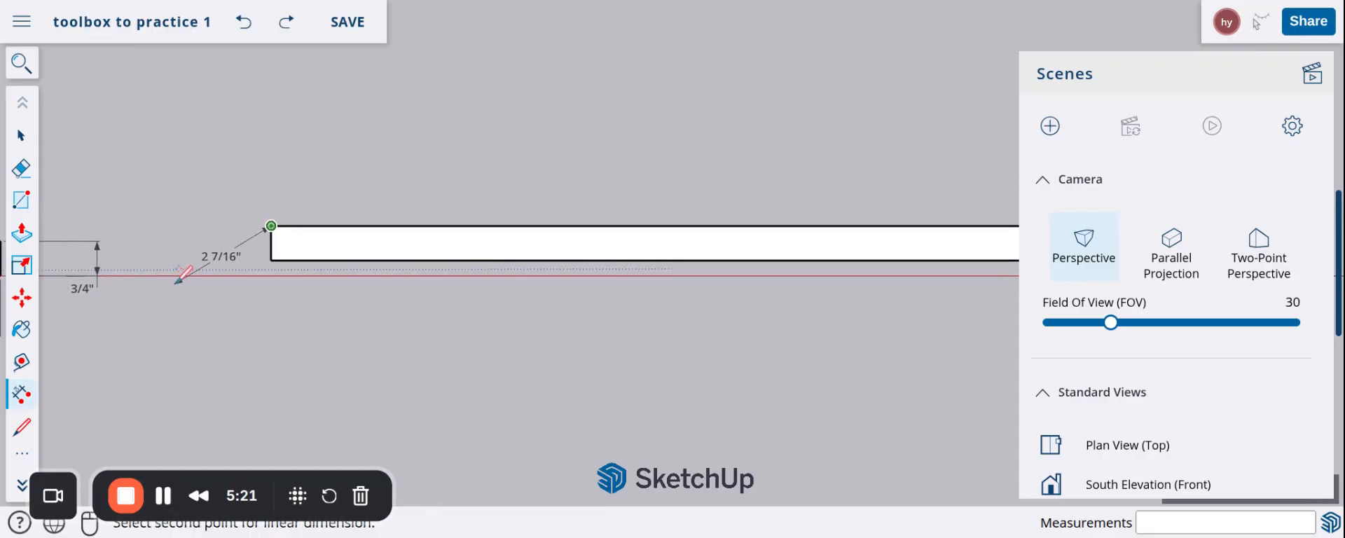
pyautogui.scroll(-2, 180, 135)
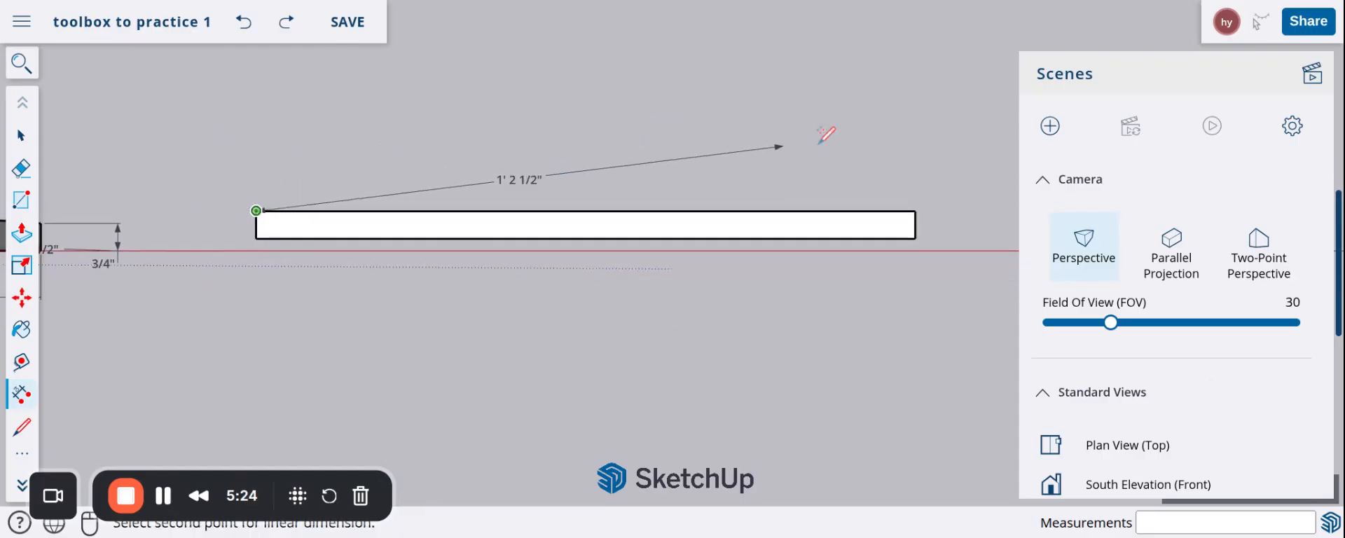
pyautogui.click(915, 210)
pyautogui.click(921, 124)
pyautogui.scroll(1, 392, 100)
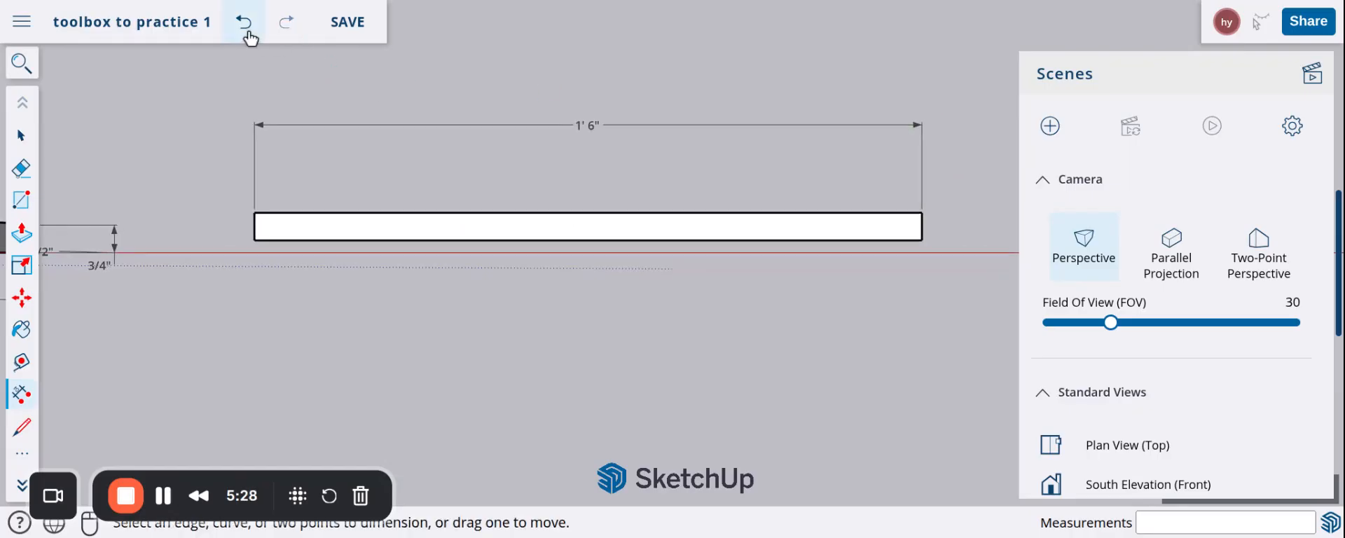
# Undo the dimension on the rectangle's long edge and close the scene and camera settings.
pyautogui.click(247, 29)
pyautogui.scroll(1, 961, 271)
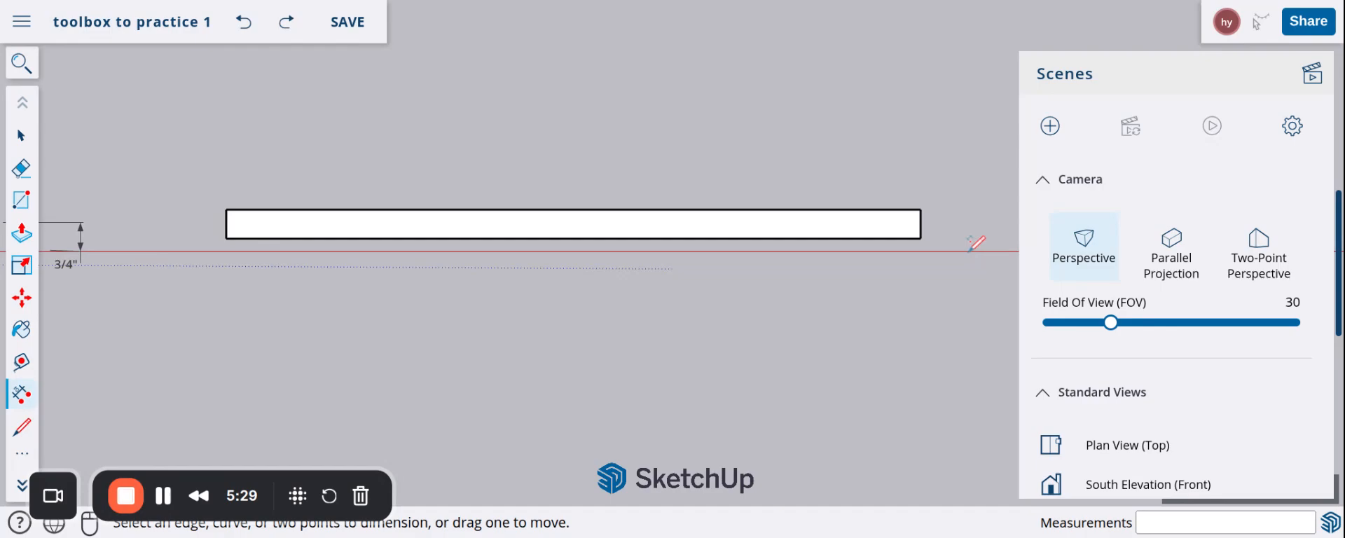
pyautogui.click(998, 275)
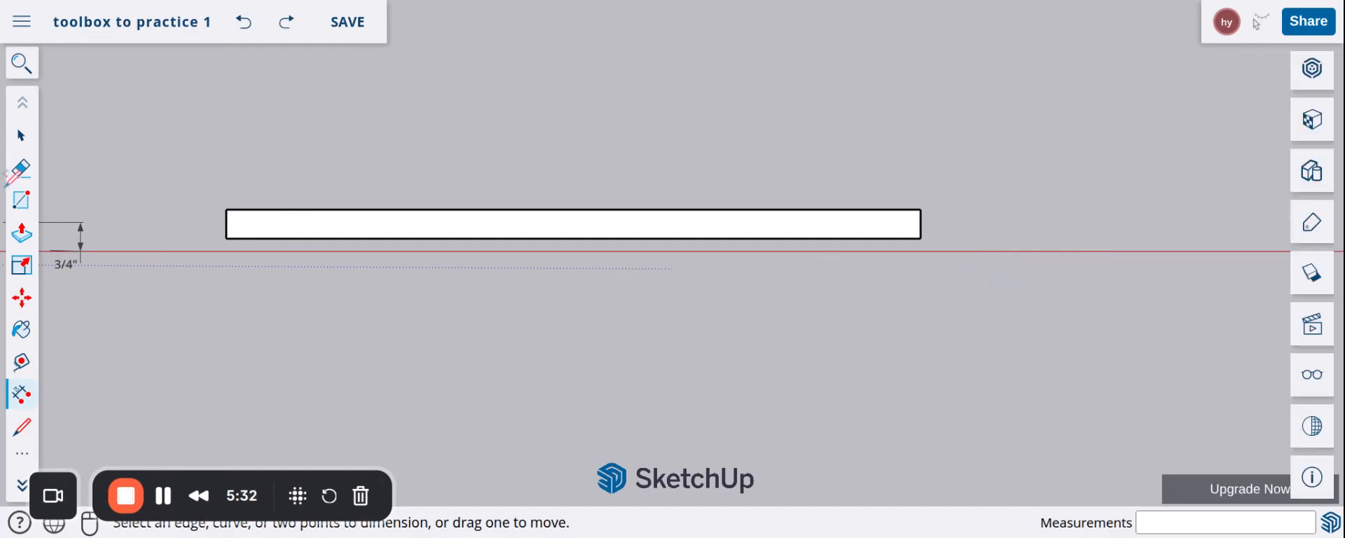
pyautogui.click(19, 136)
pyautogui.scroll(1, 932, 441)
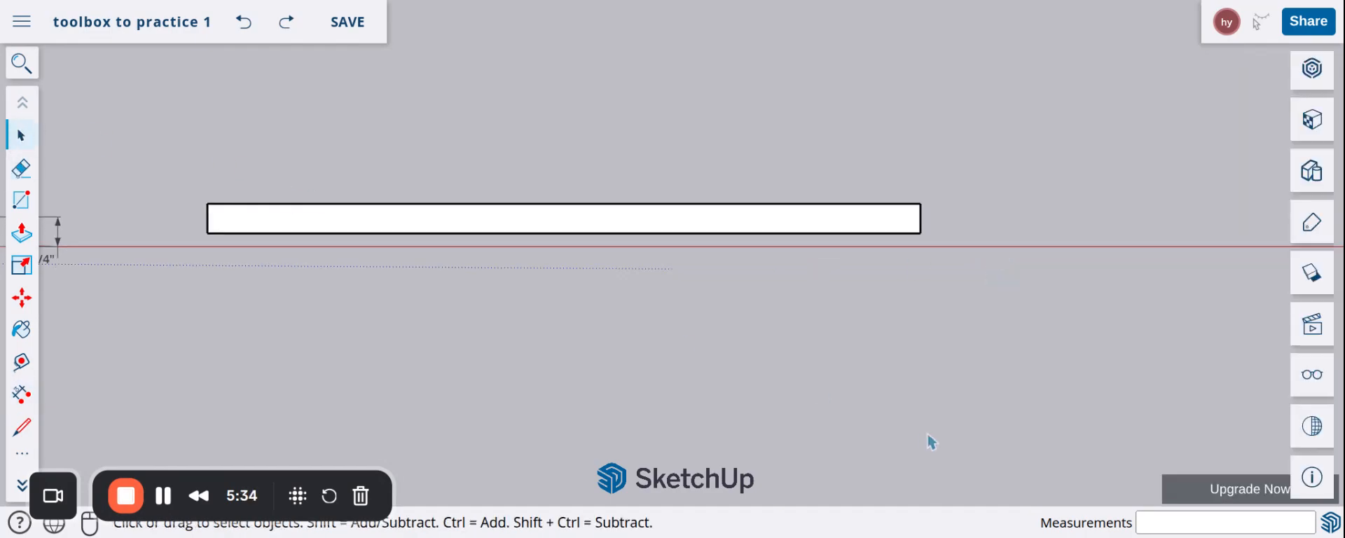
pyautogui.scroll(-2, 574, 259)
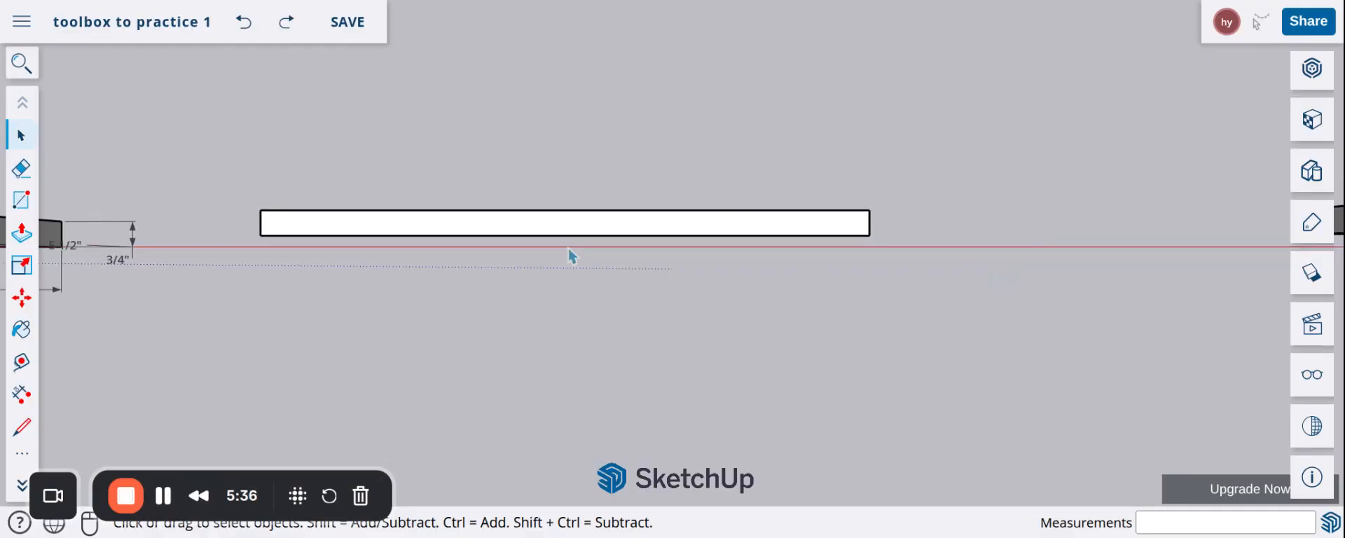
# Push/Pull the 1' 6" by 3/4" rectangle upward by 5.5" to form the front/back board.
pyautogui.moveTo(570, 255); pyautogui.dragTo(481, 69, button='middle')
pyautogui.scroll(1, 533, 141)
pyautogui.scroll(1, 667, 276)
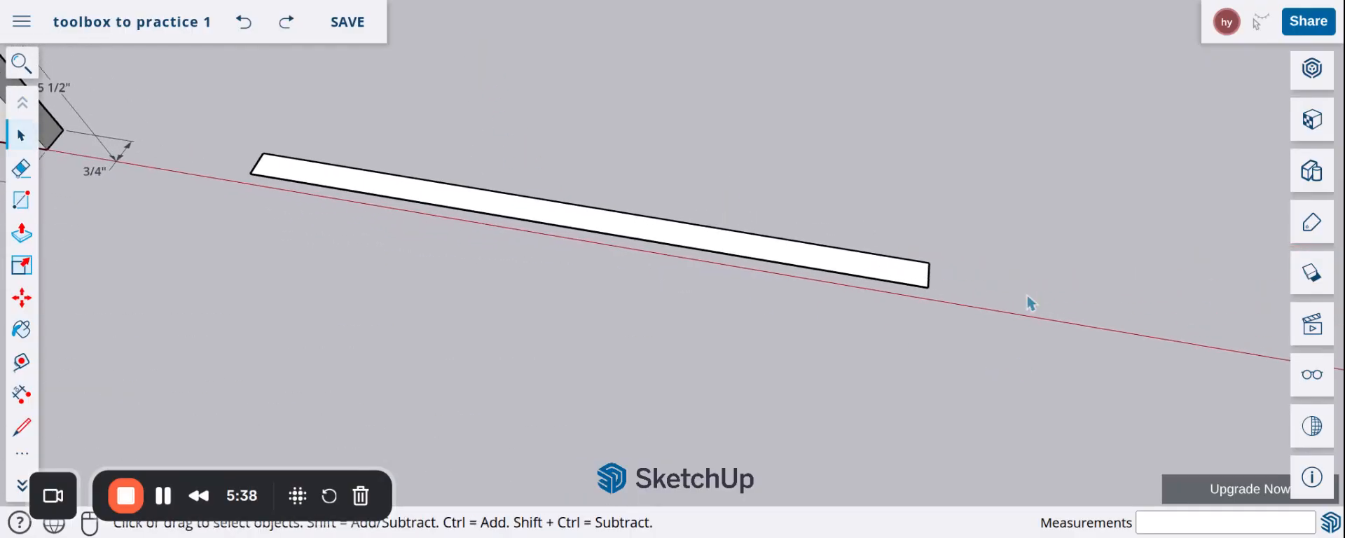
pyautogui.scroll(1, 1030, 301)
pyautogui.scroll(3, 276, 207)
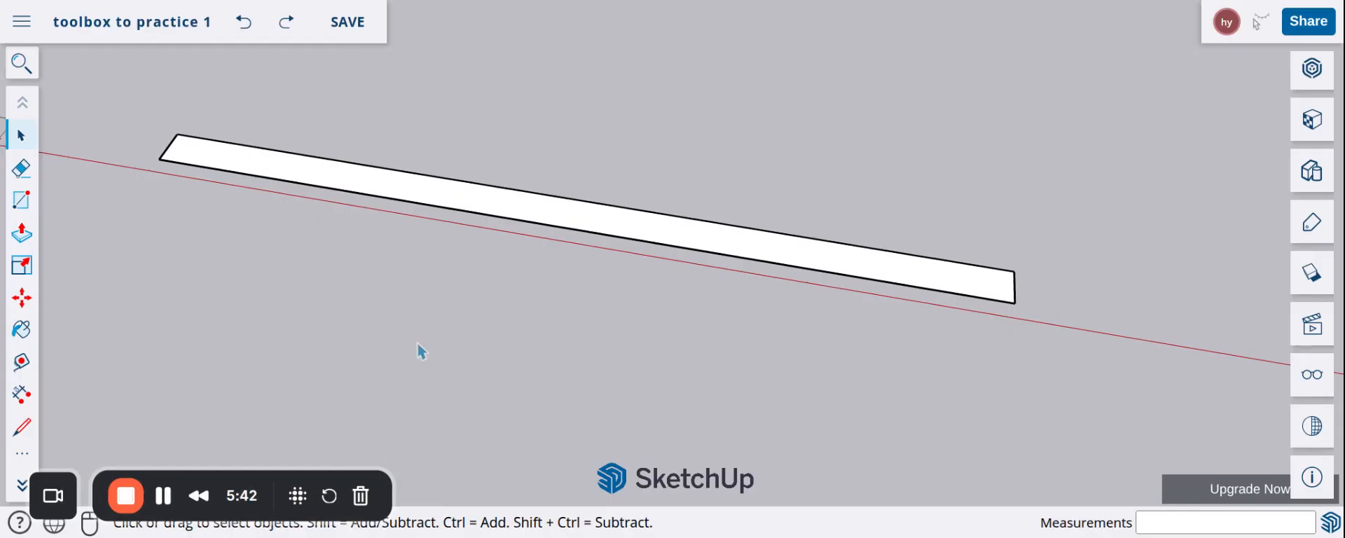
pyautogui.scroll(-1, 424, 354)
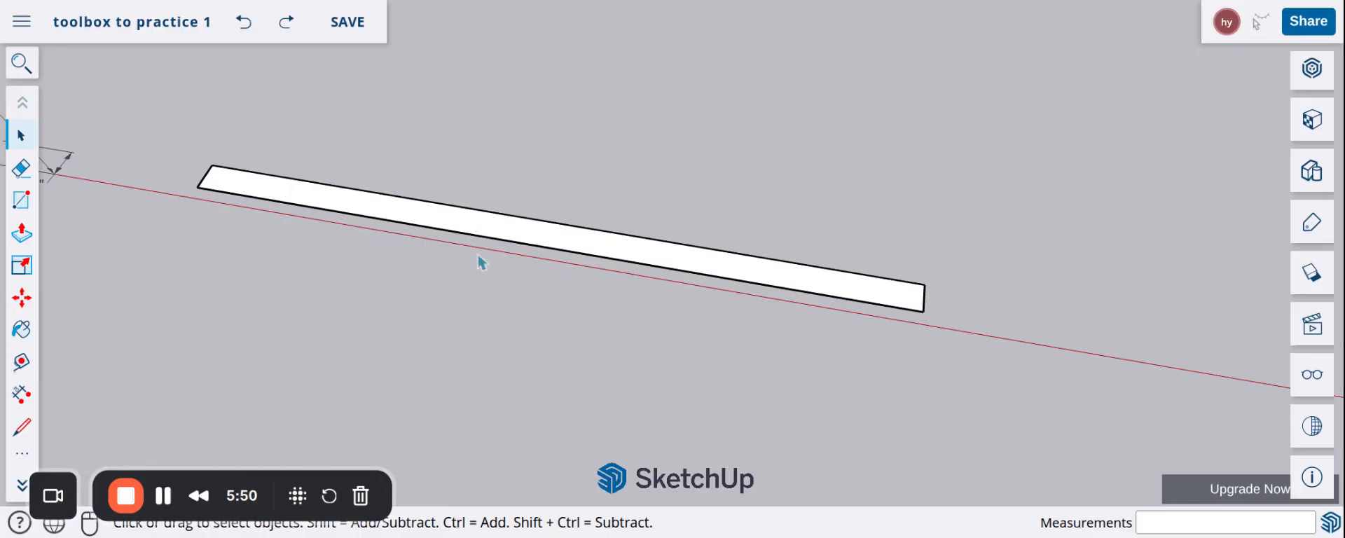
pyautogui.scroll(3, 296, 258)
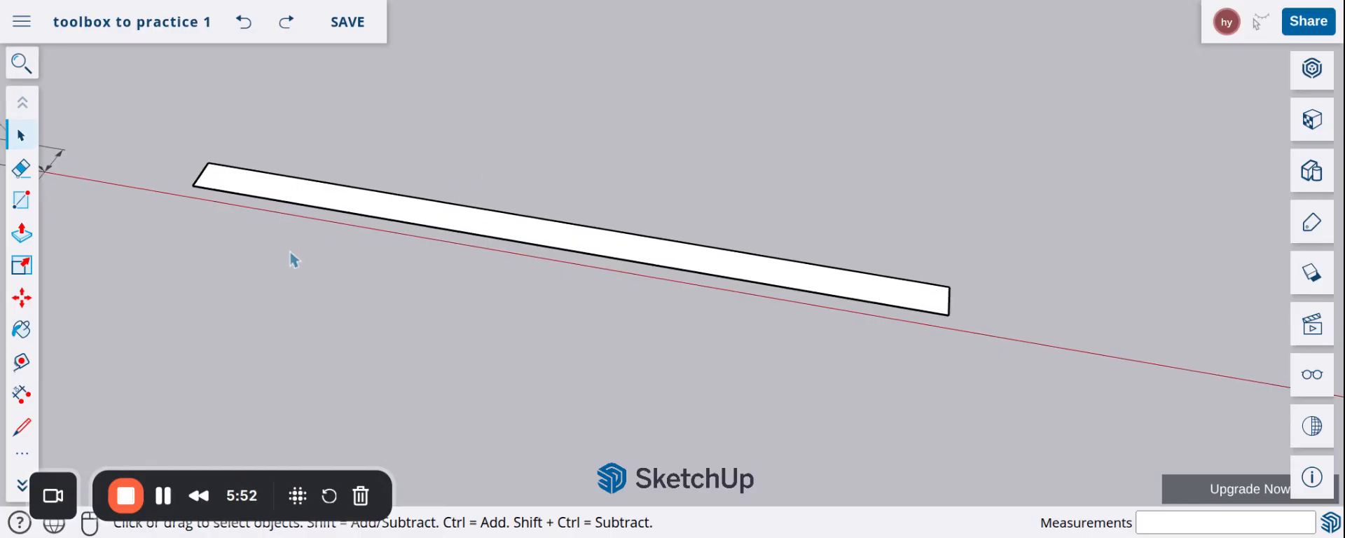
pyautogui.click(327, 204)
pyautogui.click(22, 232)
pyautogui.click(420, 198)
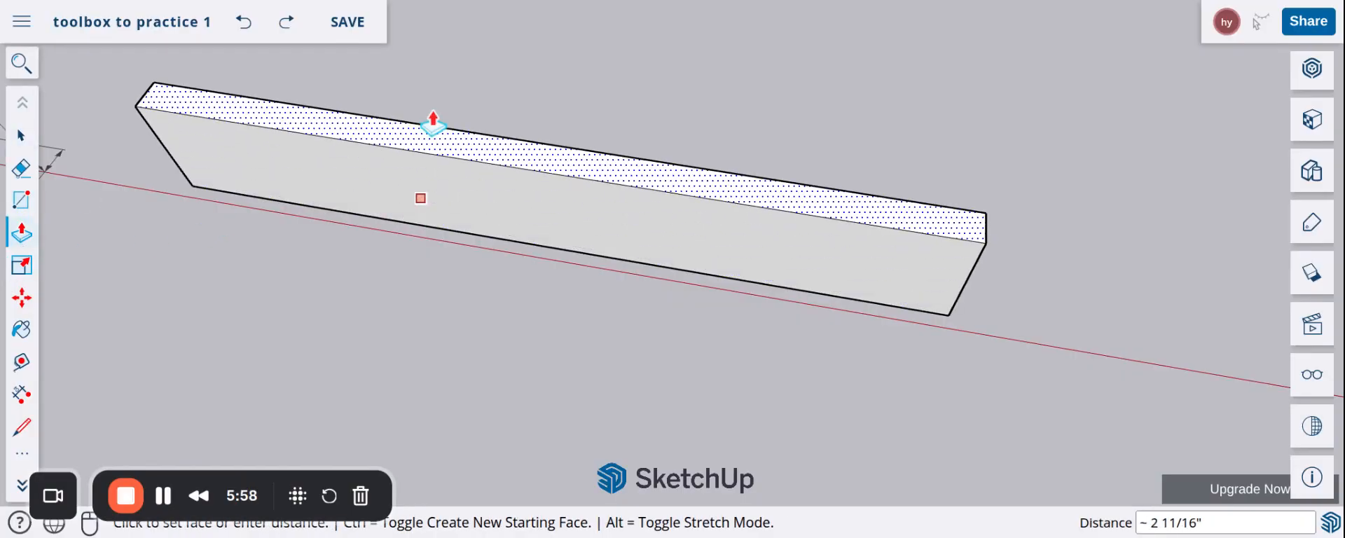
pyautogui.write('5.5')
pyautogui.press('Return')
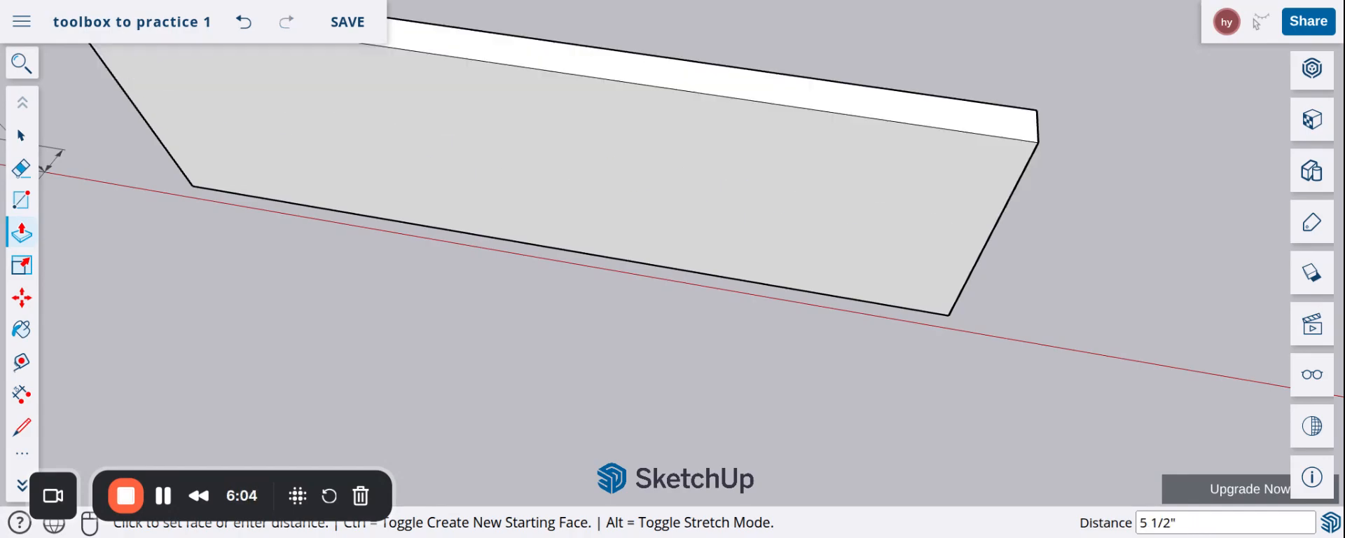
pyautogui.press('space')
pyautogui.scroll(1, 456, 116)
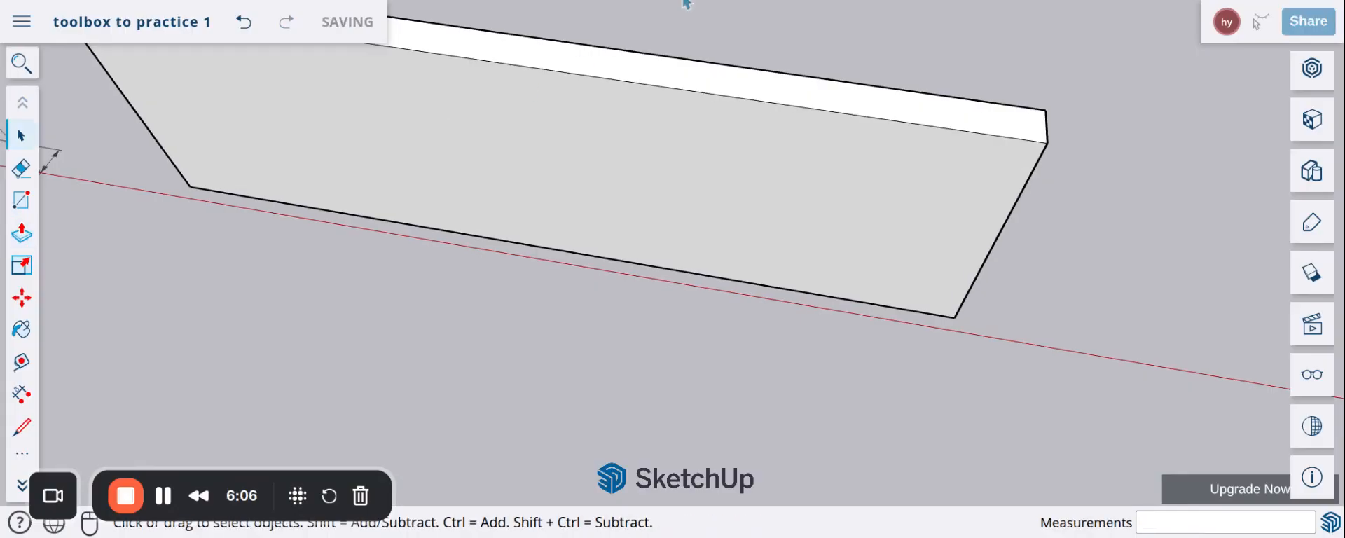
pyautogui.moveTo(895, 525); pyautogui.dragTo(725, 119, button='middle')
pyautogui.moveTo(725, 281); pyautogui.dragTo(616, 294, button='middle')
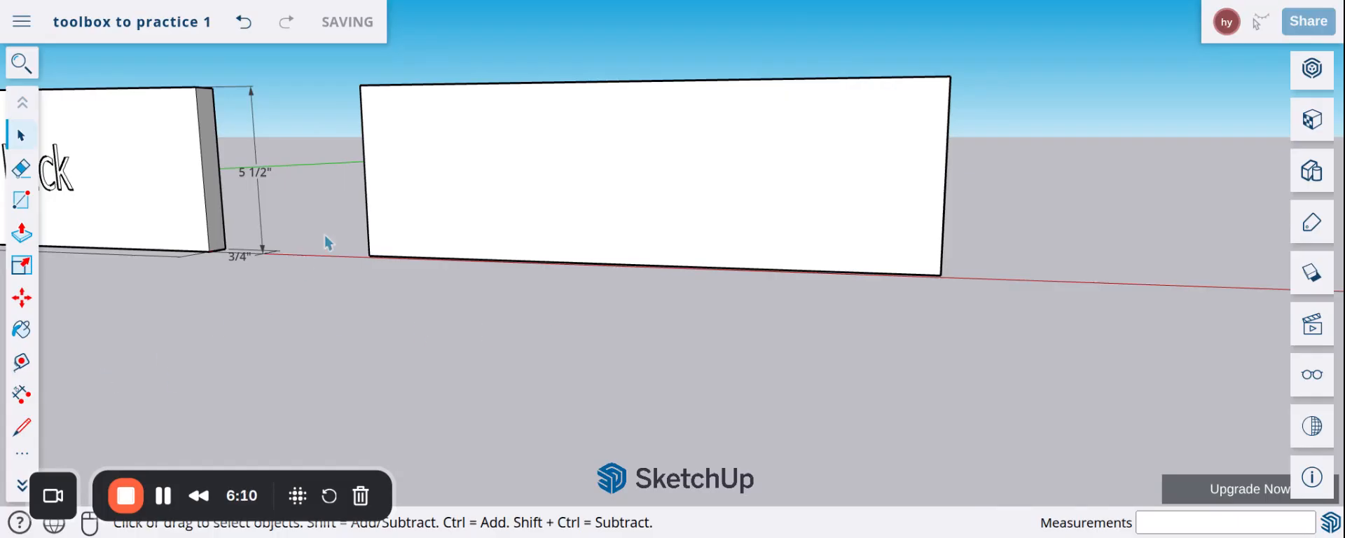
pyautogui.click(19, 394)
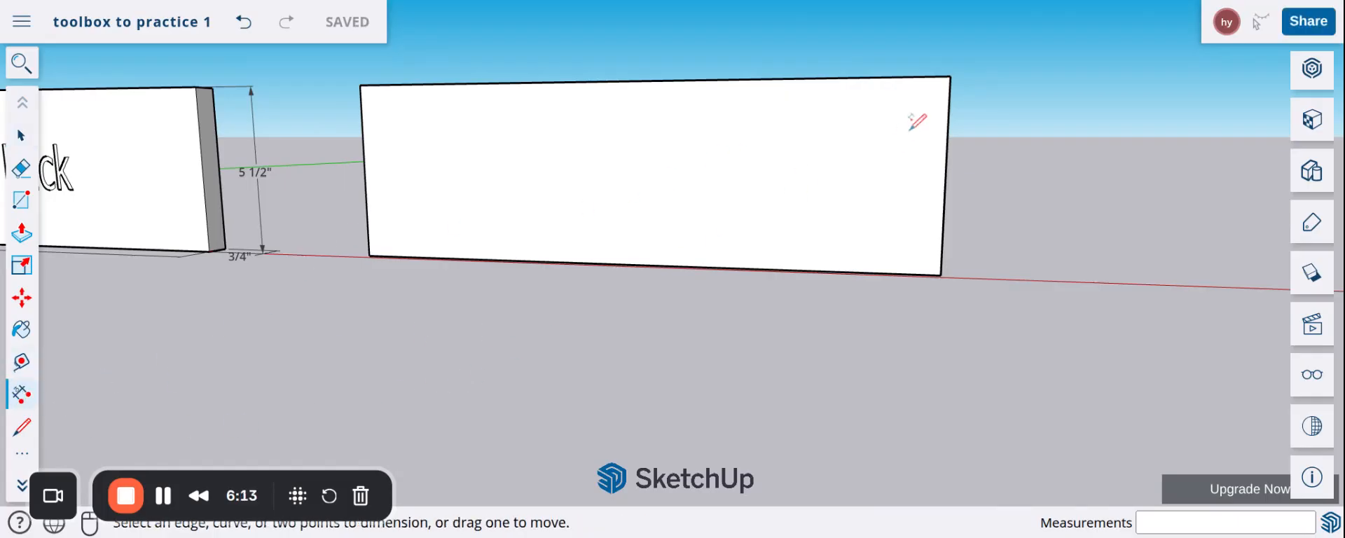
pyautogui.click(950, 97)
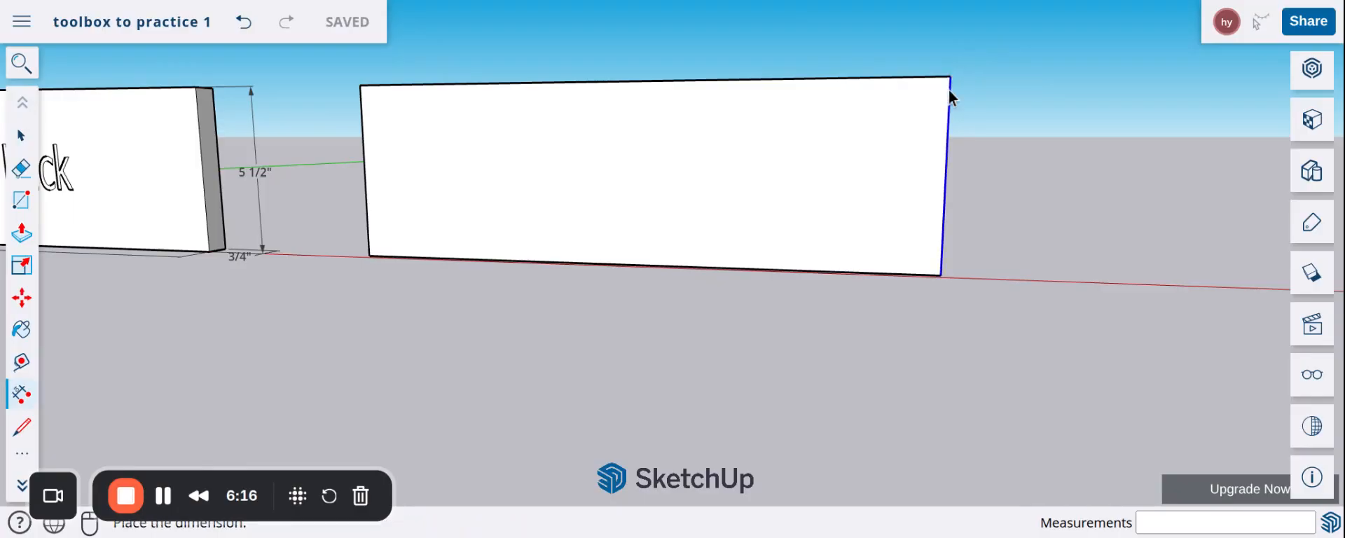
pyautogui.press('space')
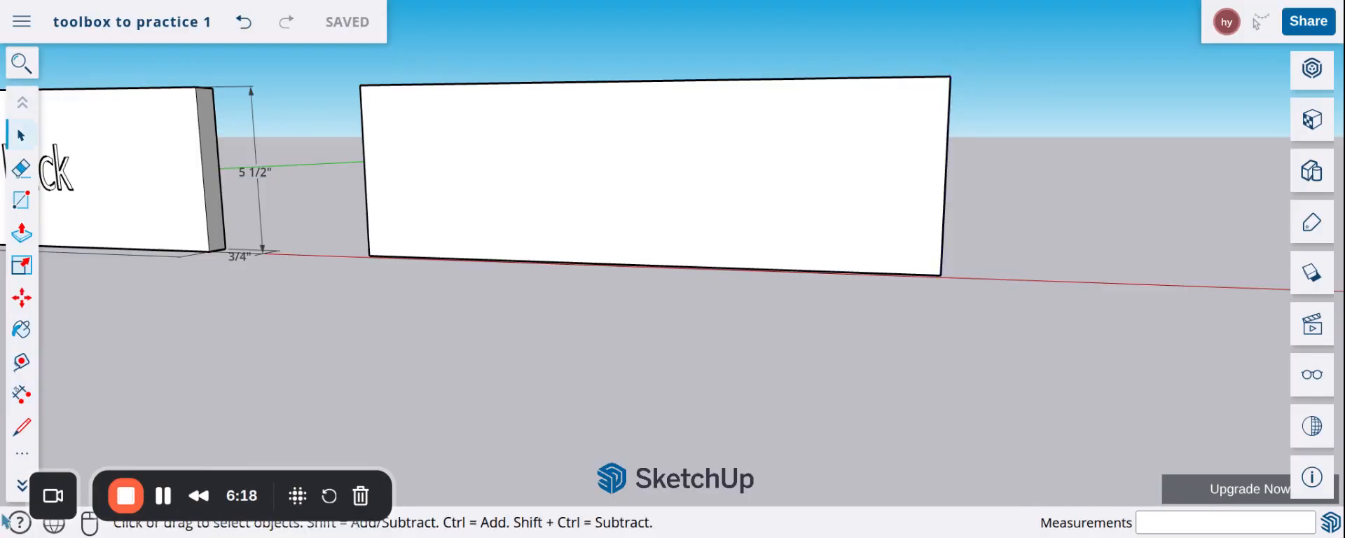
# Dimension the new board's right vertical edge between its upper and lower corners, and undo the dimension.
pyautogui.click(35, 391)
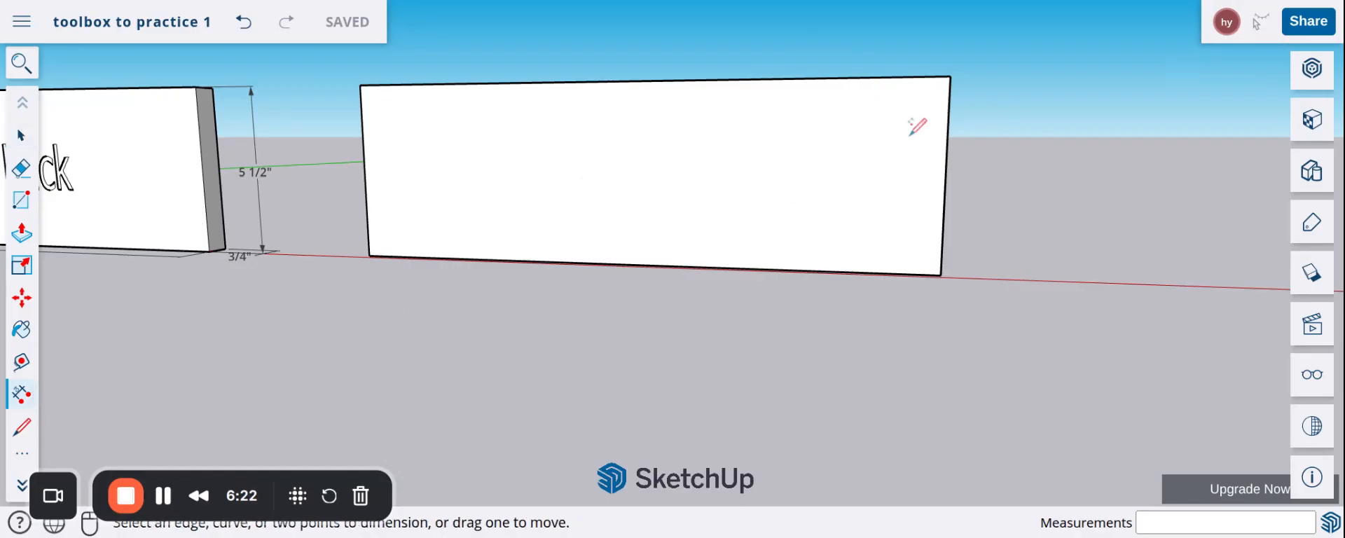
pyautogui.scroll(4, 988, 81)
pyautogui.scroll(1, 903, 53)
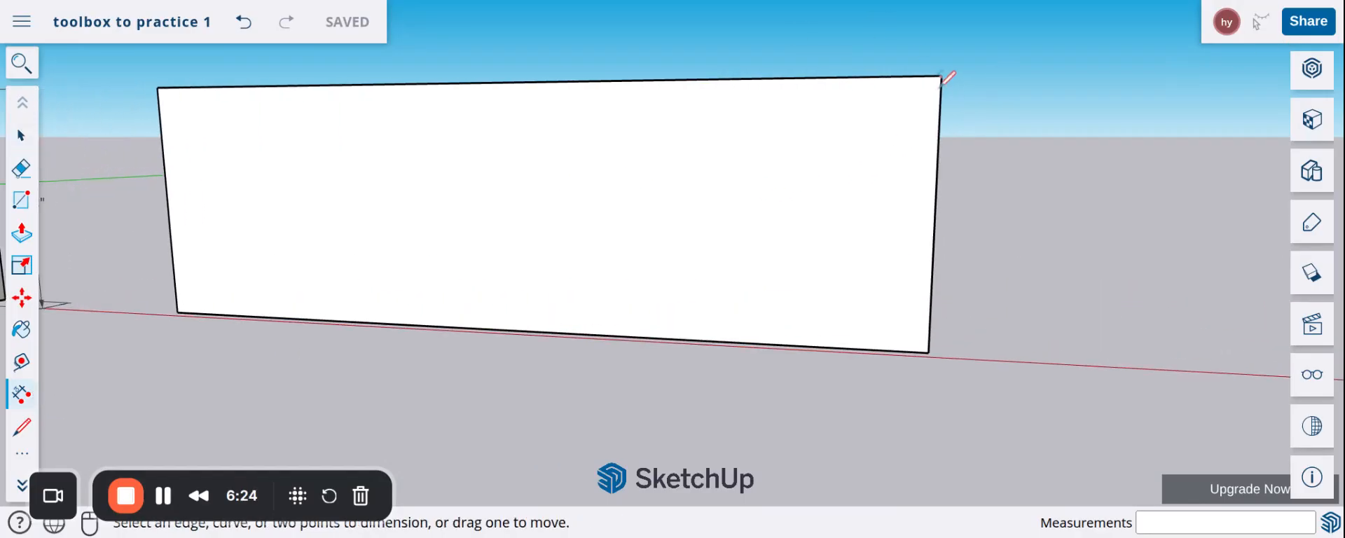
pyautogui.click(941, 75)
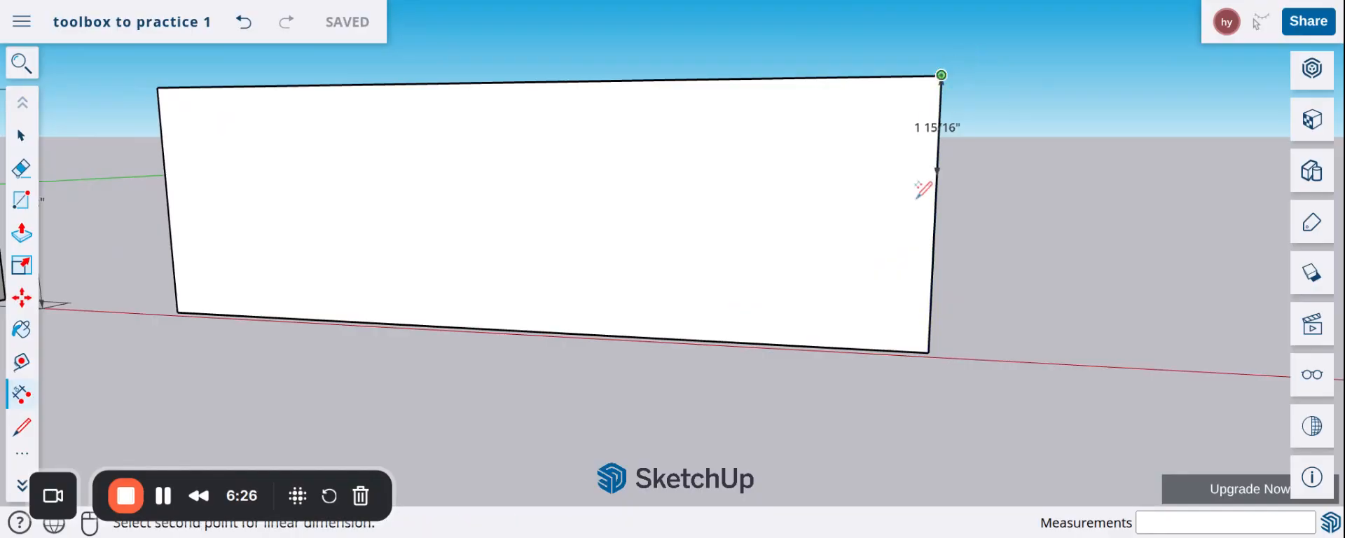
pyautogui.click(929, 352)
pyautogui.click(964, 330)
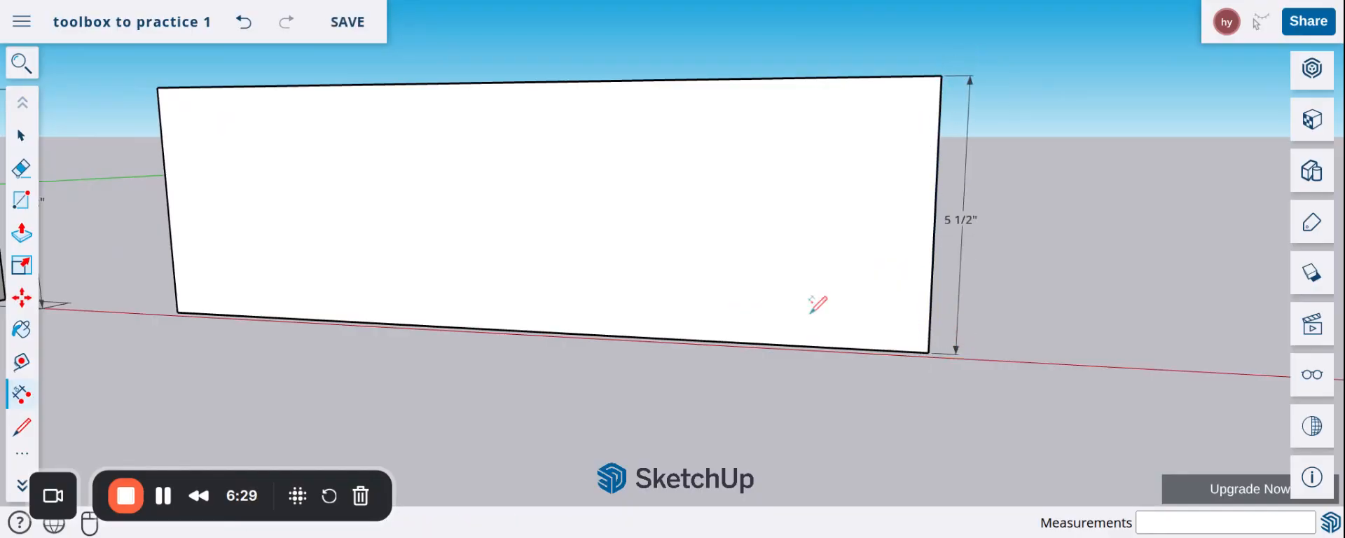
pyautogui.click(240, 16)
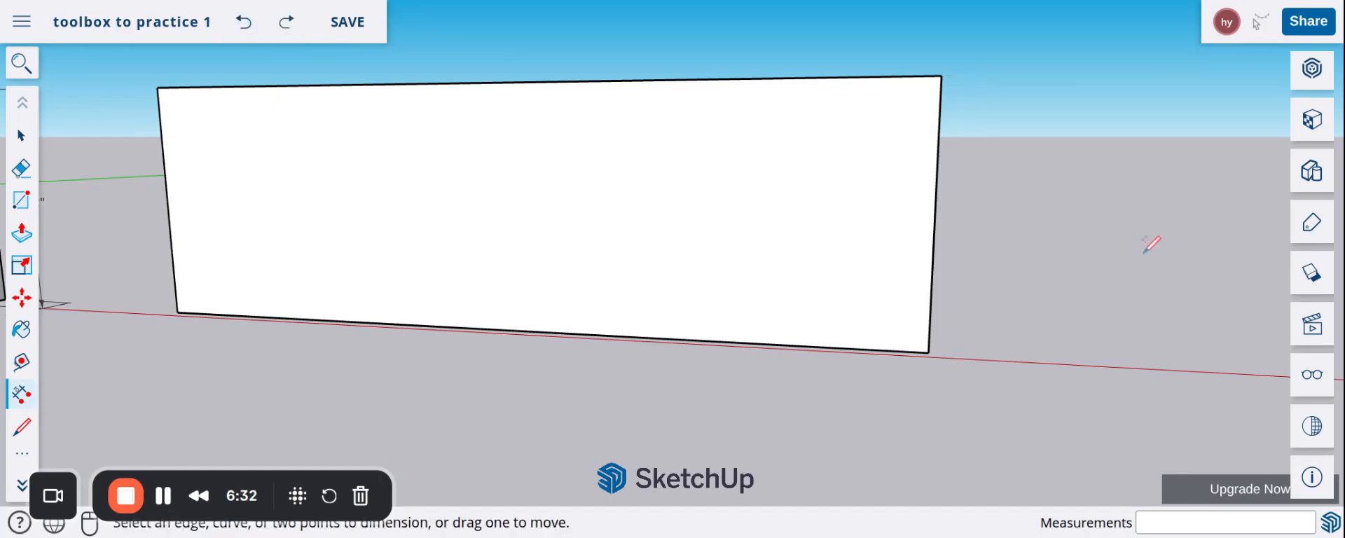
pyautogui.press('space')
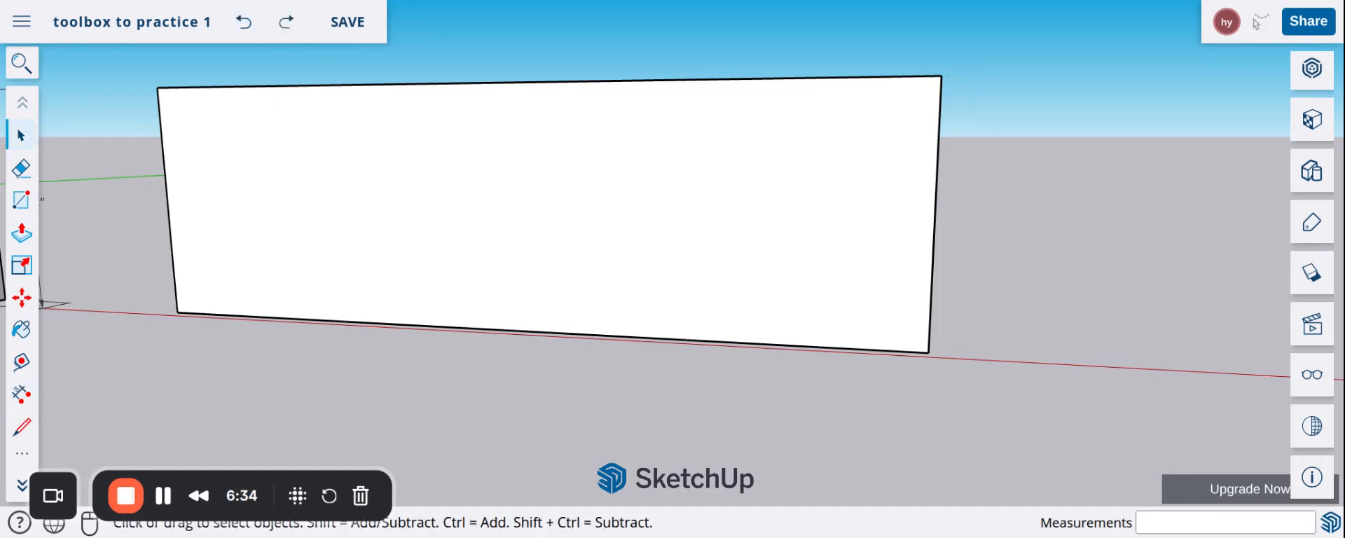
# Select all connected faces and edges of the new front/back board and make them a group.
pyautogui.scroll(-5, 594, 381)
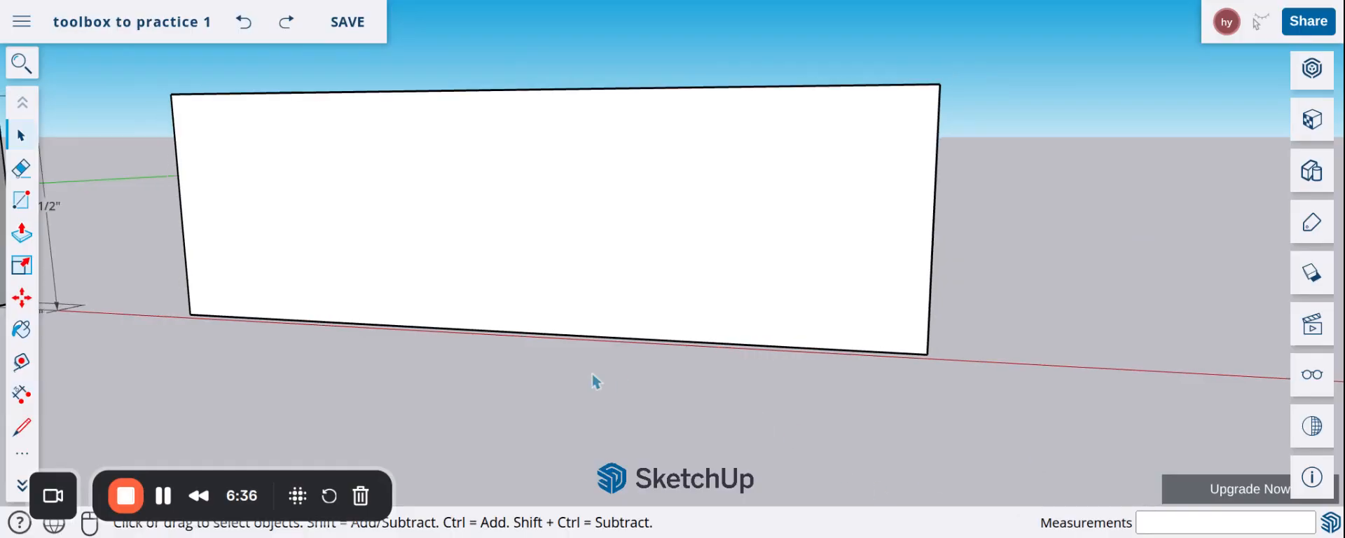
pyautogui.moveTo(703, 330); pyautogui.dragTo(646, 414, button='middle')
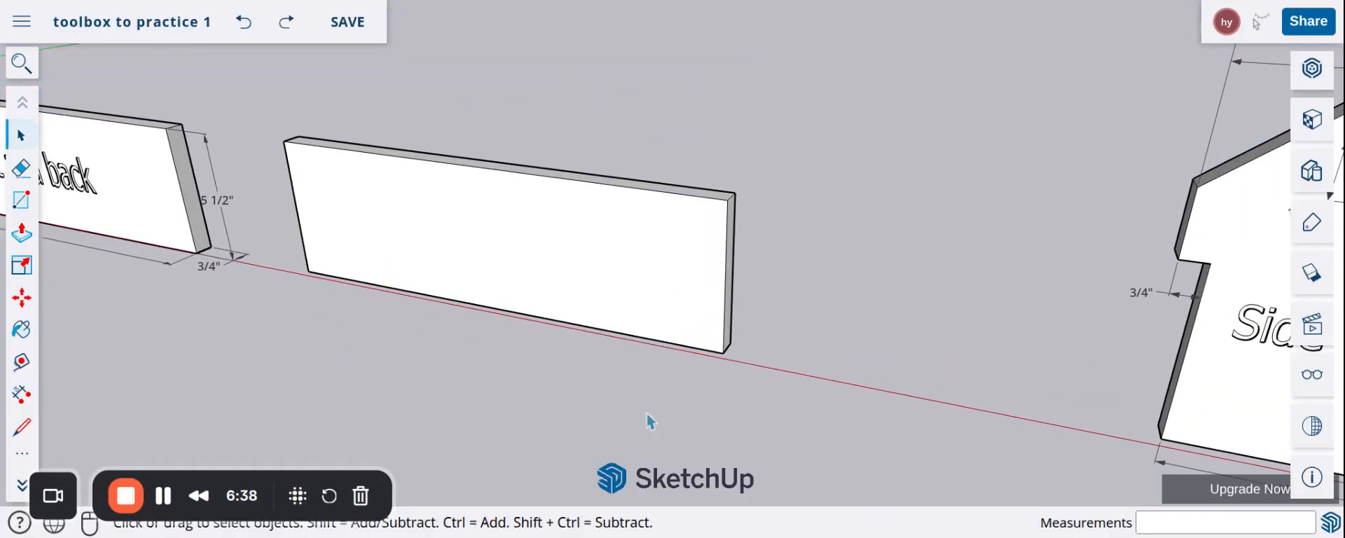
pyautogui.scroll(1, 646, 415)
pyautogui.scroll(2, 306, 212)
pyautogui.scroll(-3, 684, 227)
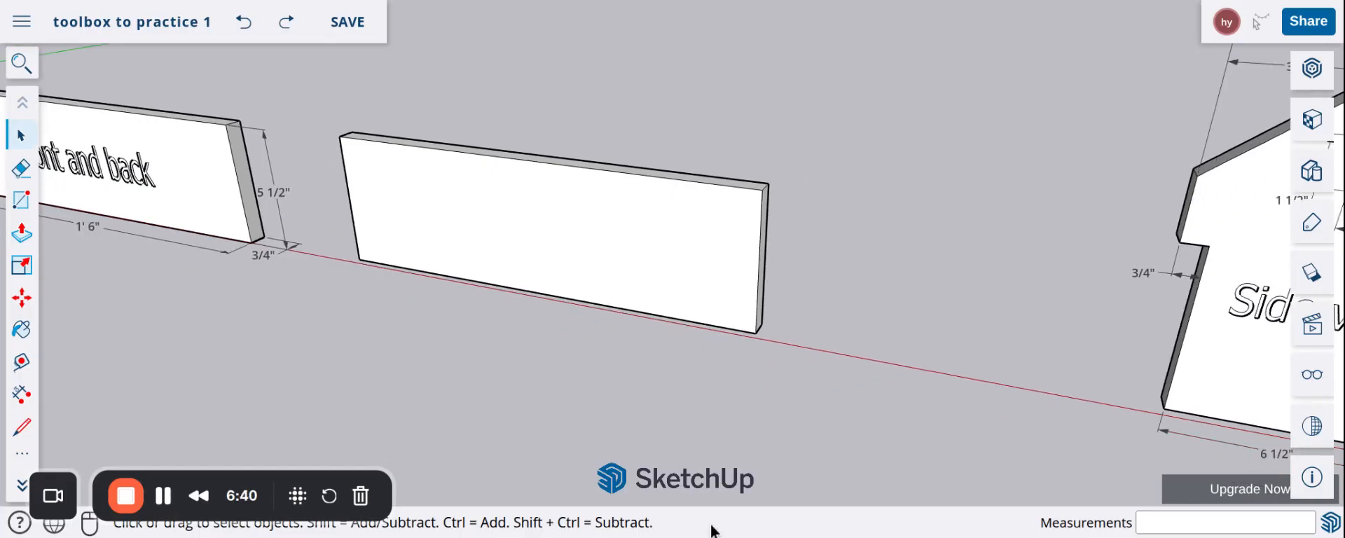
pyautogui.scroll(2, 946, 405)
pyautogui.tripleClick(710, 256)
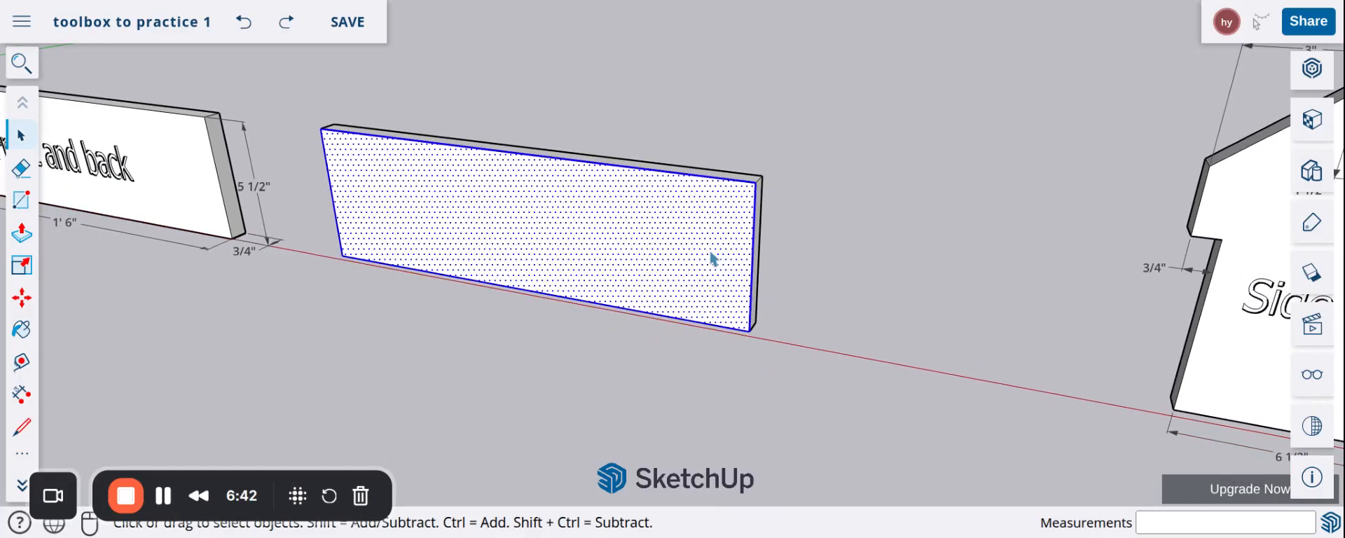
pyautogui.rightClick(709, 253)
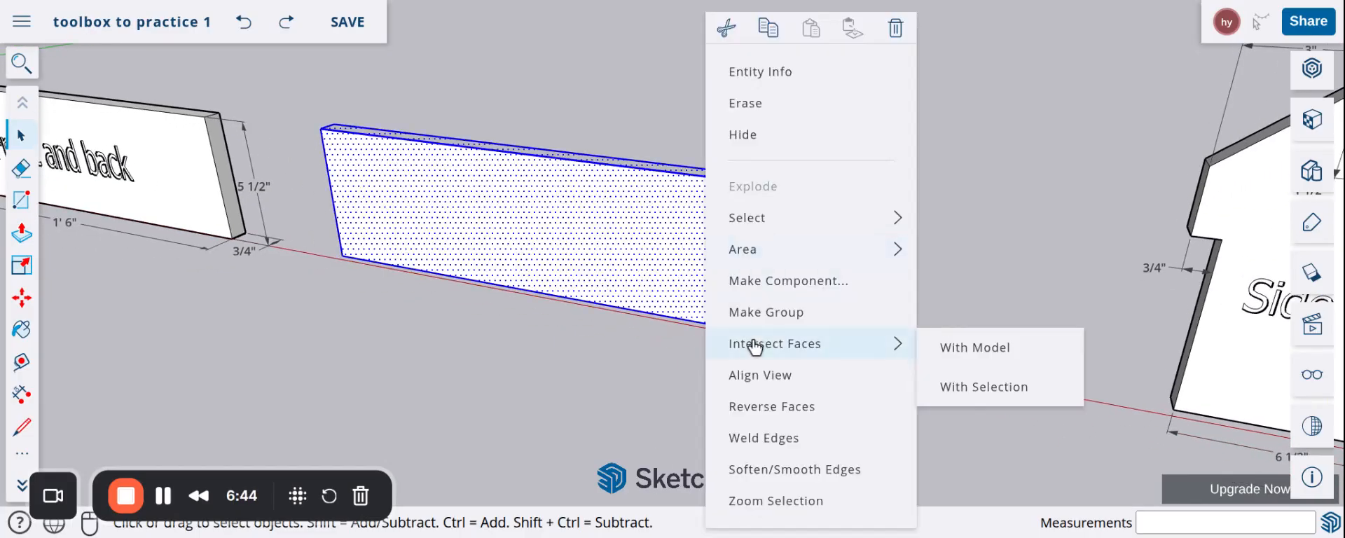
pyautogui.click(748, 316)
pyautogui.scroll(-1, 574, 224)
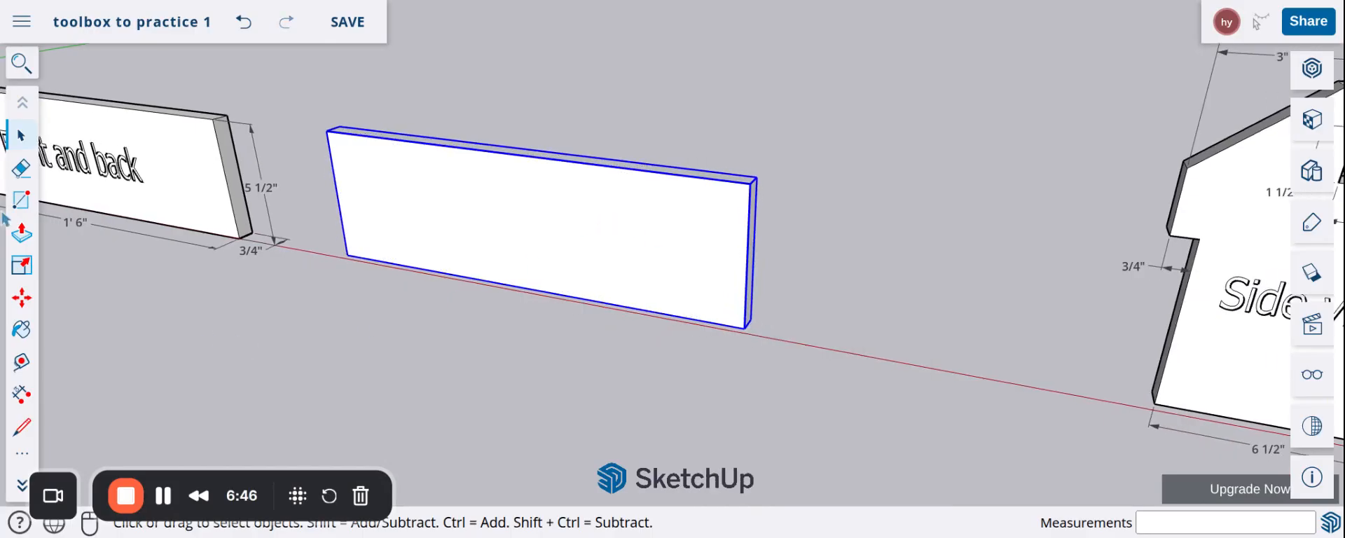
# Try moving the grouped front/back board as a single piece, and cancel the move.
pyautogui.click(4, 312)
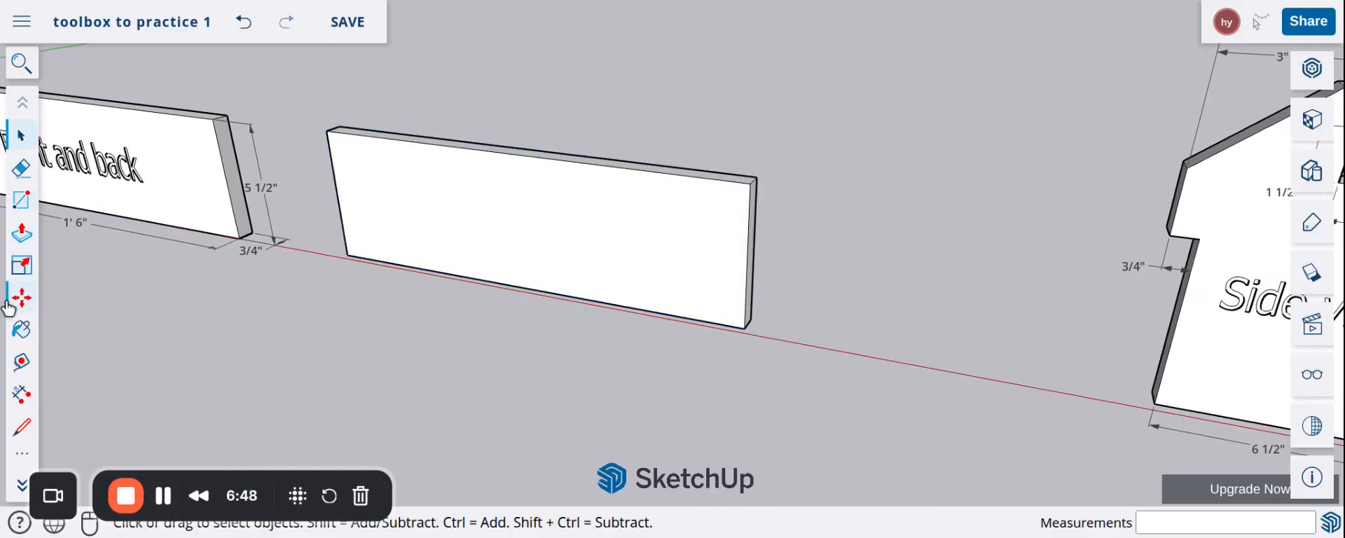
pyautogui.click(21, 298)
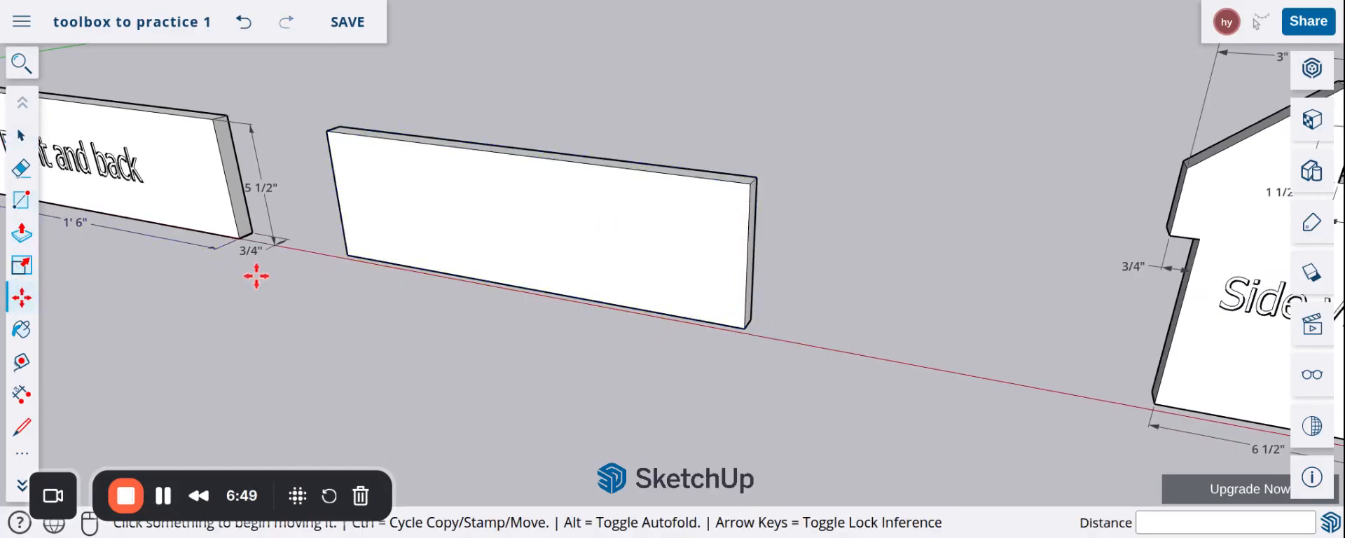
pyautogui.click(519, 155)
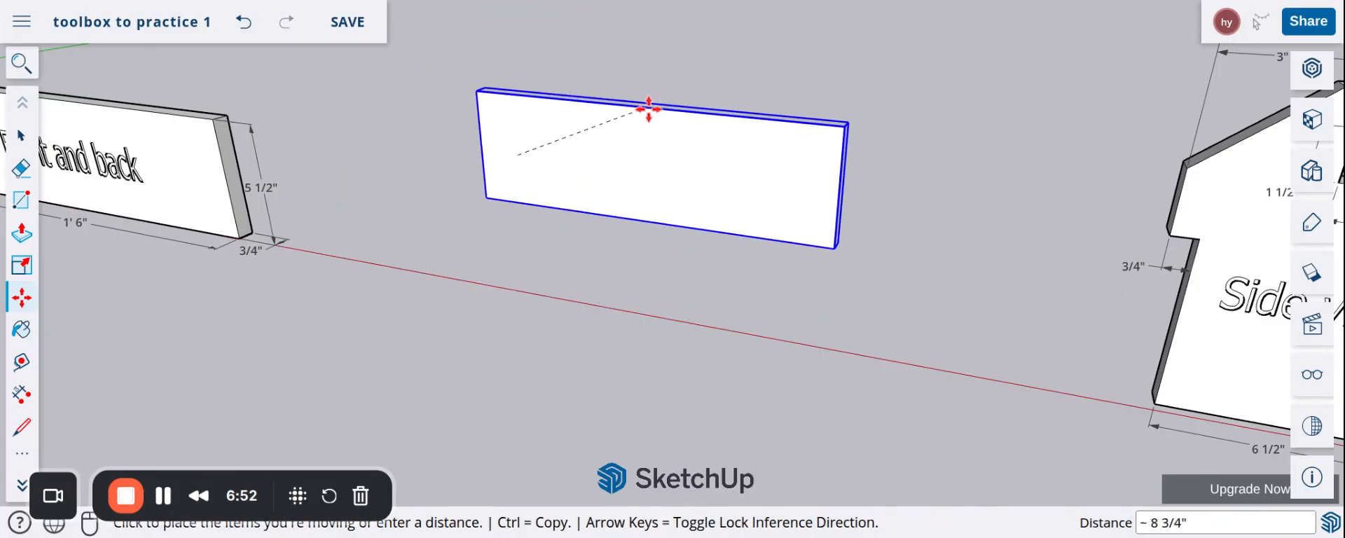
pyautogui.press('space')
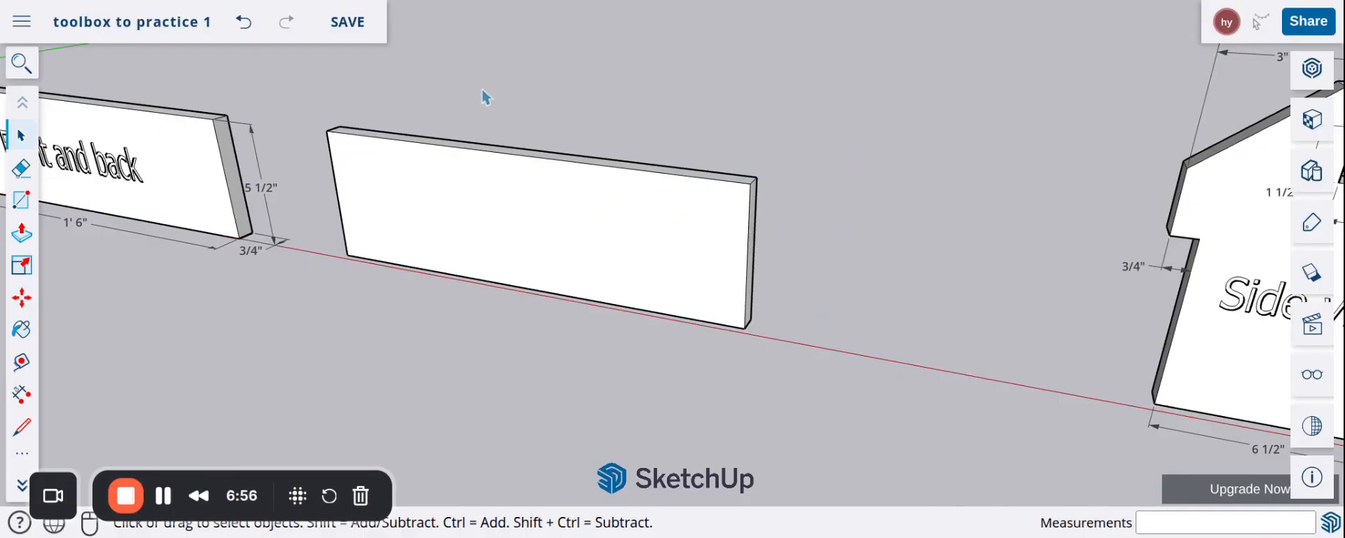
# Examine the handle sample and the dimensions of its length, width and height.
pyautogui.scroll(-3, 400, 301)
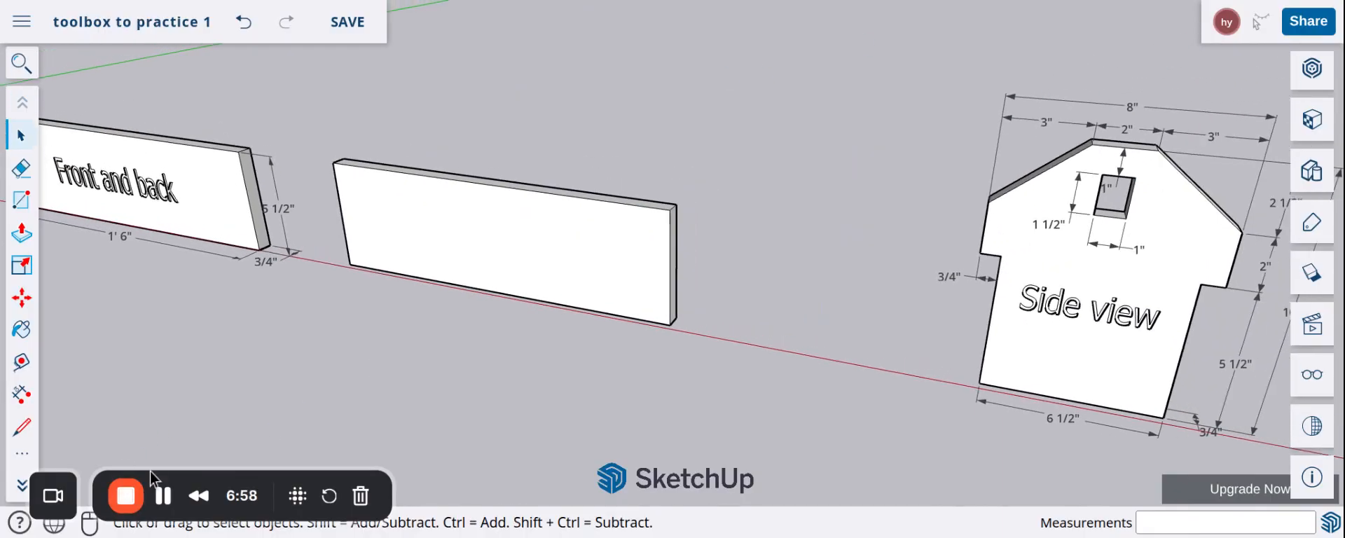
pyautogui.scroll(2, 587, 365)
pyautogui.scroll(-3, 587, 365)
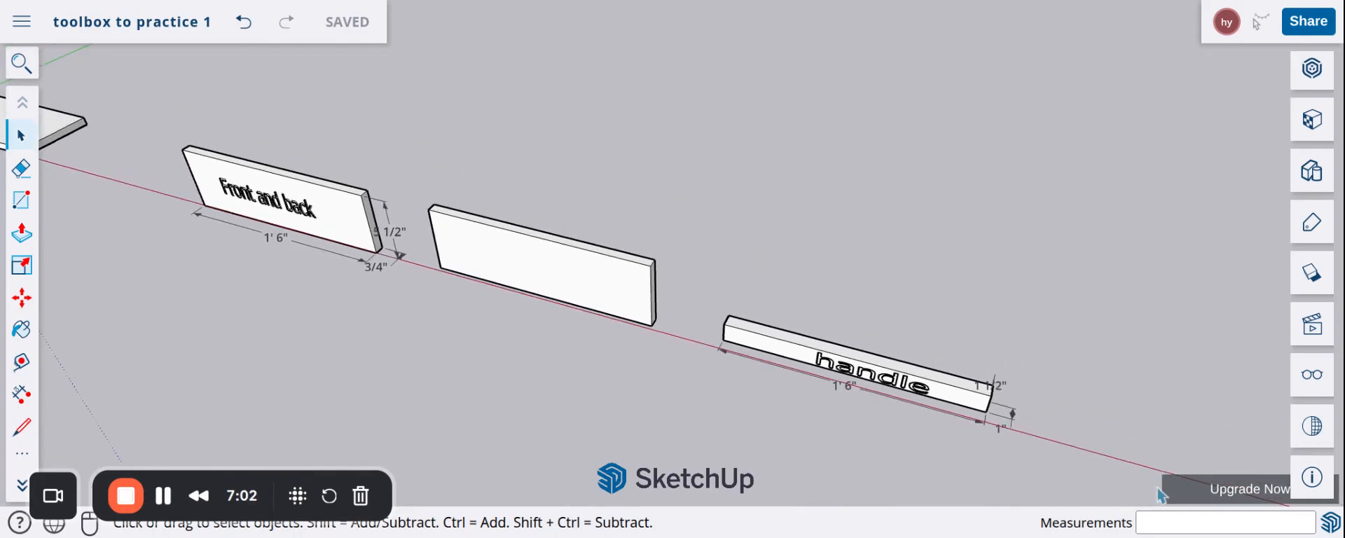
pyautogui.scroll(2, 975, 444)
pyautogui.scroll(3, 975, 444)
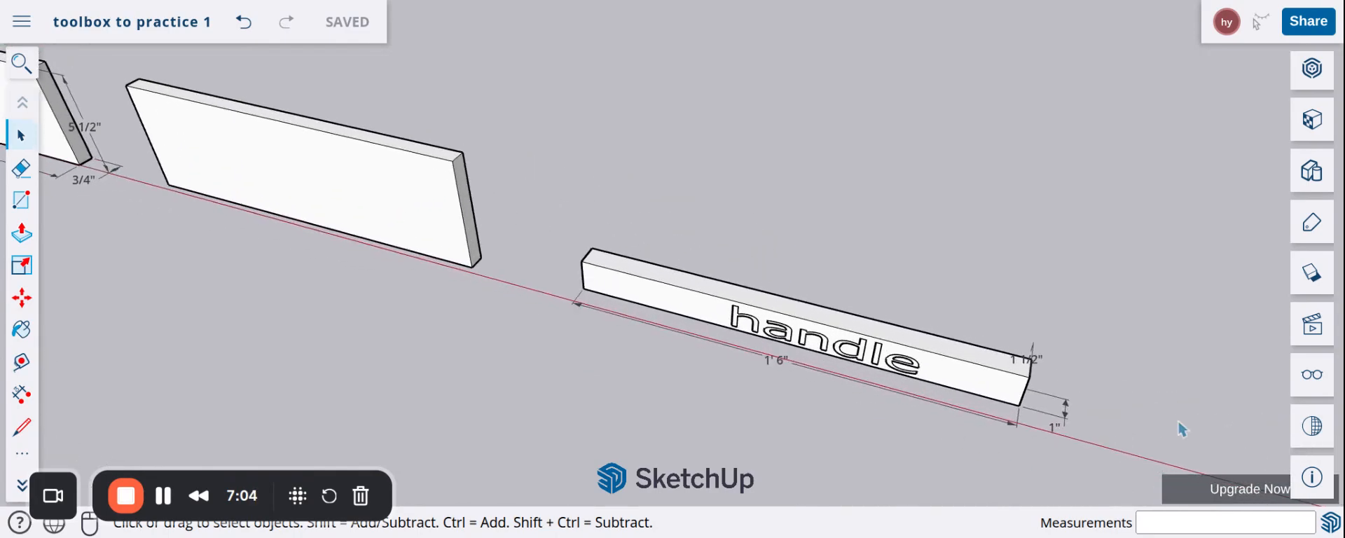
pyautogui.scroll(-2, 562, 225)
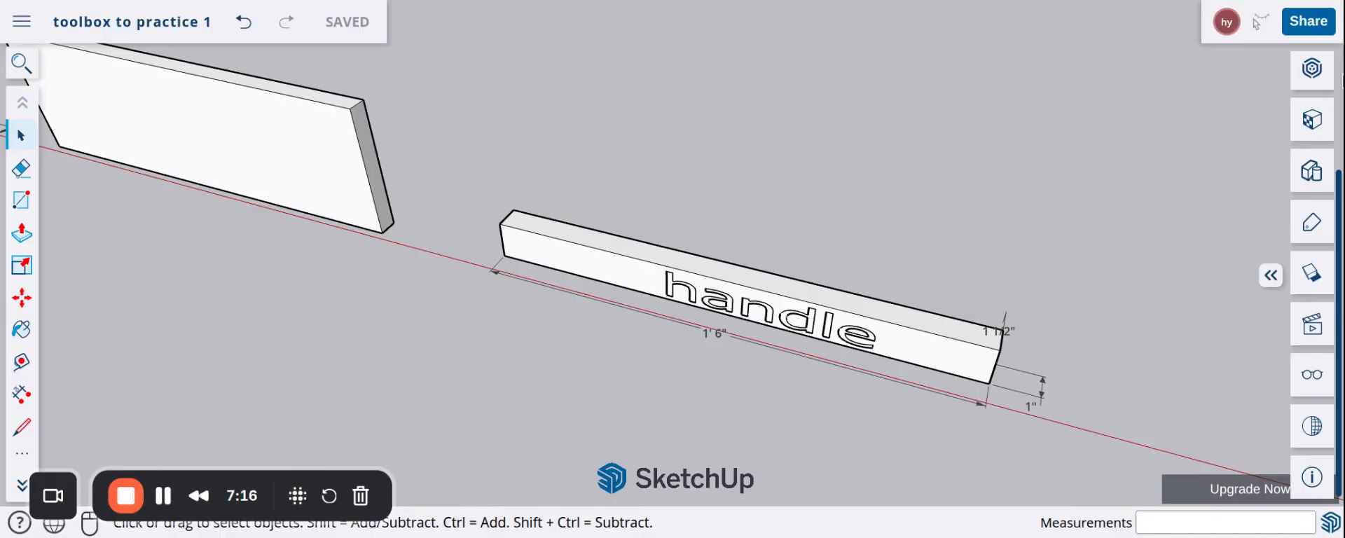
# Draw a 1' 6" × 1" rectangle with its long edge on the red axis, beyond the handle sample.
pyautogui.scroll(-1, 771, 266)
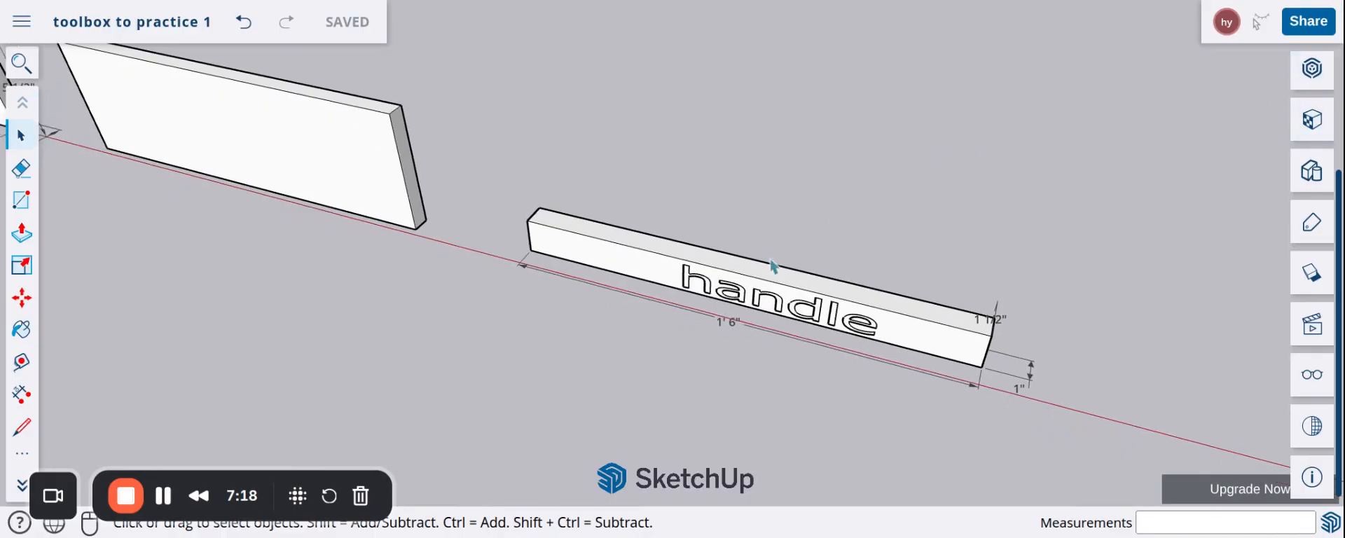
pyautogui.scroll(-1, 630, 410)
pyautogui.scroll(-1, 683, 424)
pyautogui.scroll(1, 683, 424)
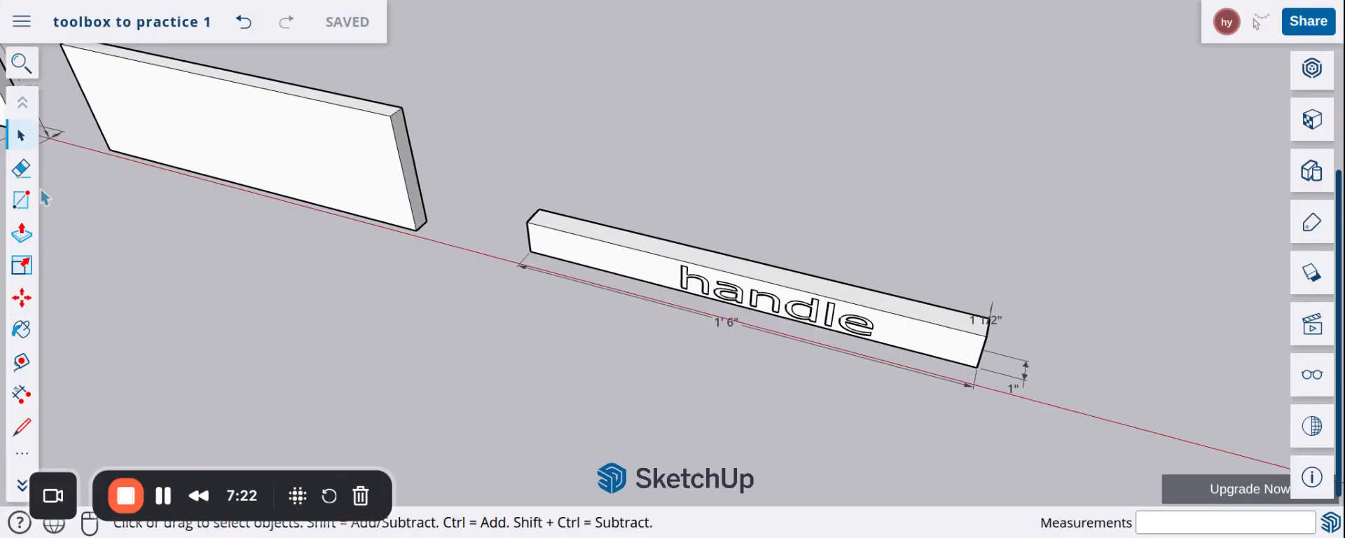
pyautogui.click(31, 214)
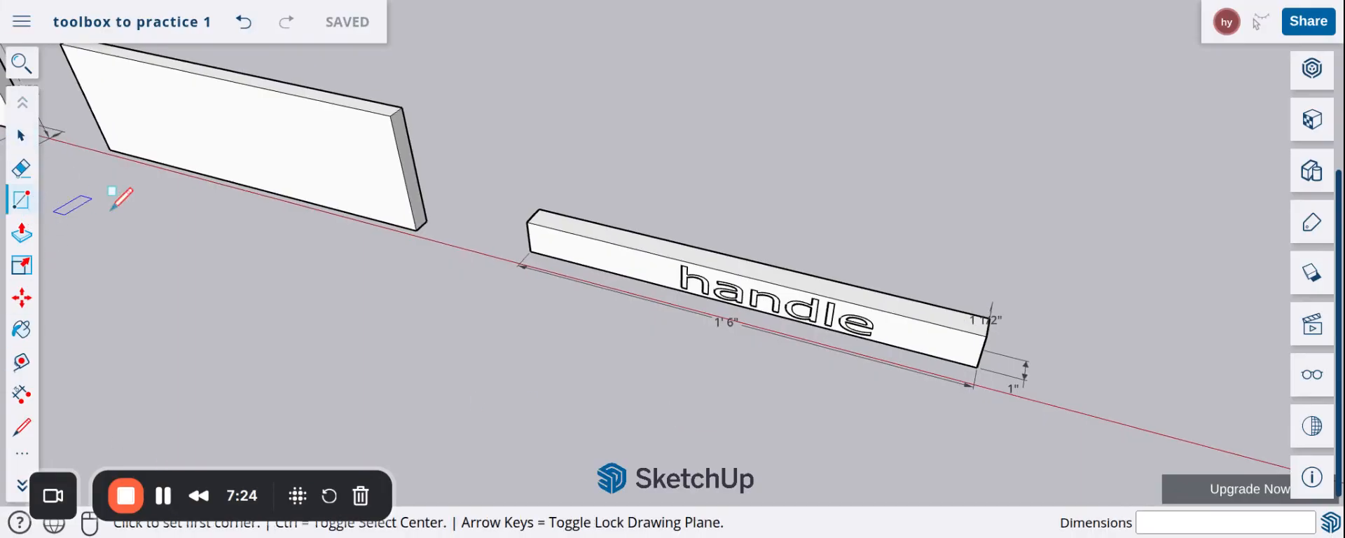
pyautogui.scroll(-2, 242, 196)
pyautogui.scroll(-3, 292, 252)
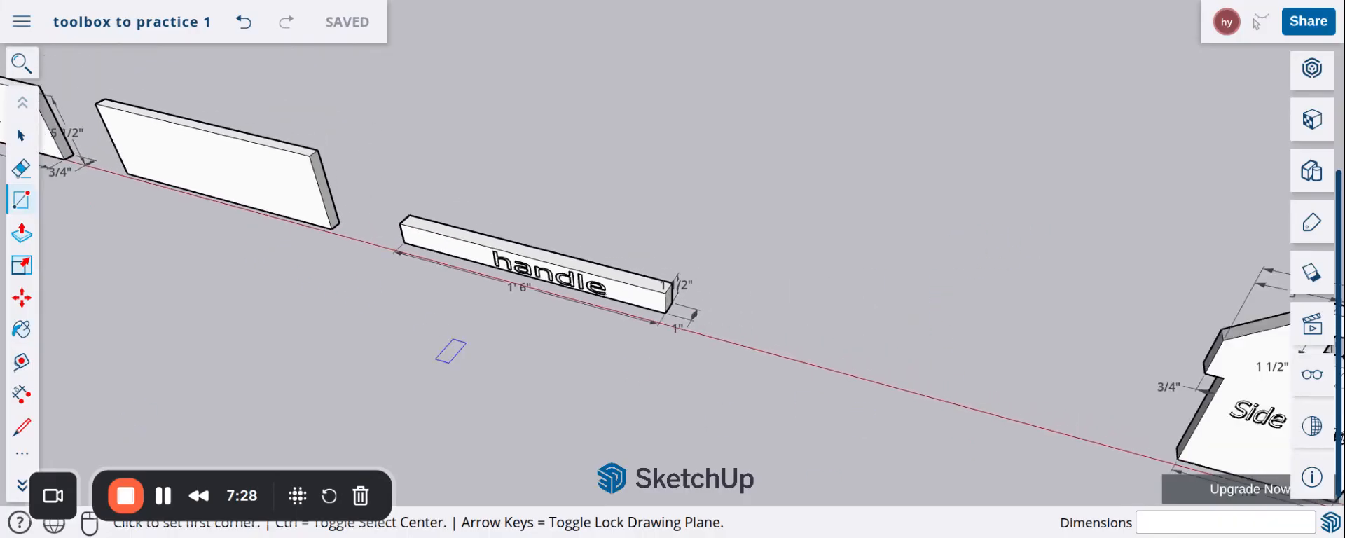
pyautogui.scroll(3, 556, 325)
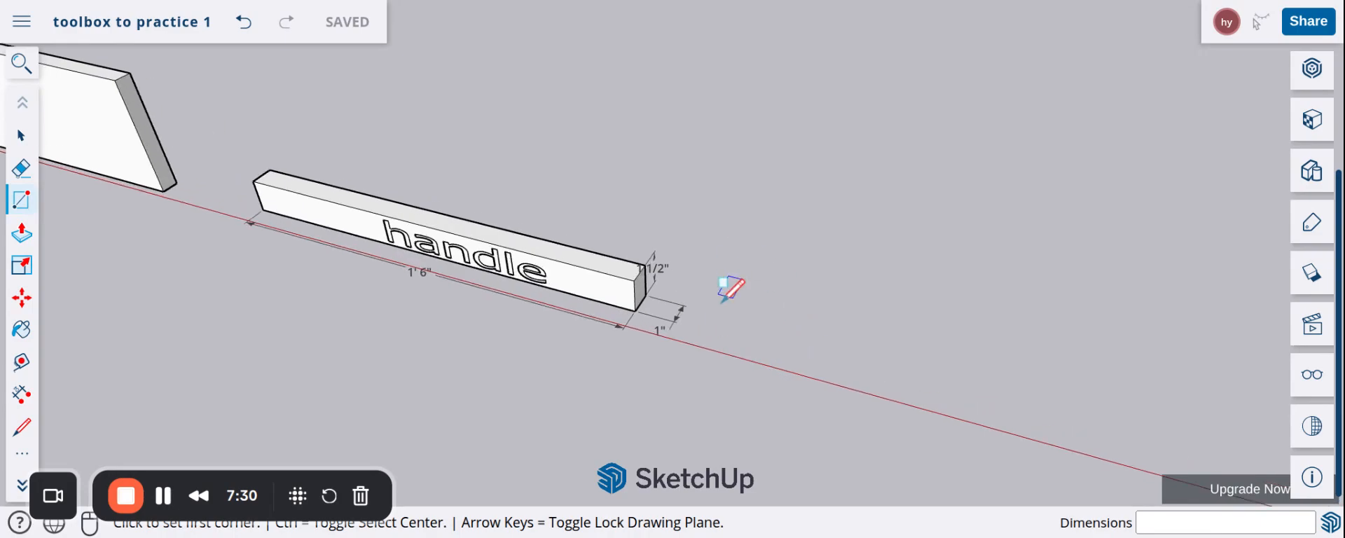
pyautogui.scroll(2, 725, 308)
pyautogui.scroll(-2, 212, 158)
pyautogui.scroll(2, 406, 238)
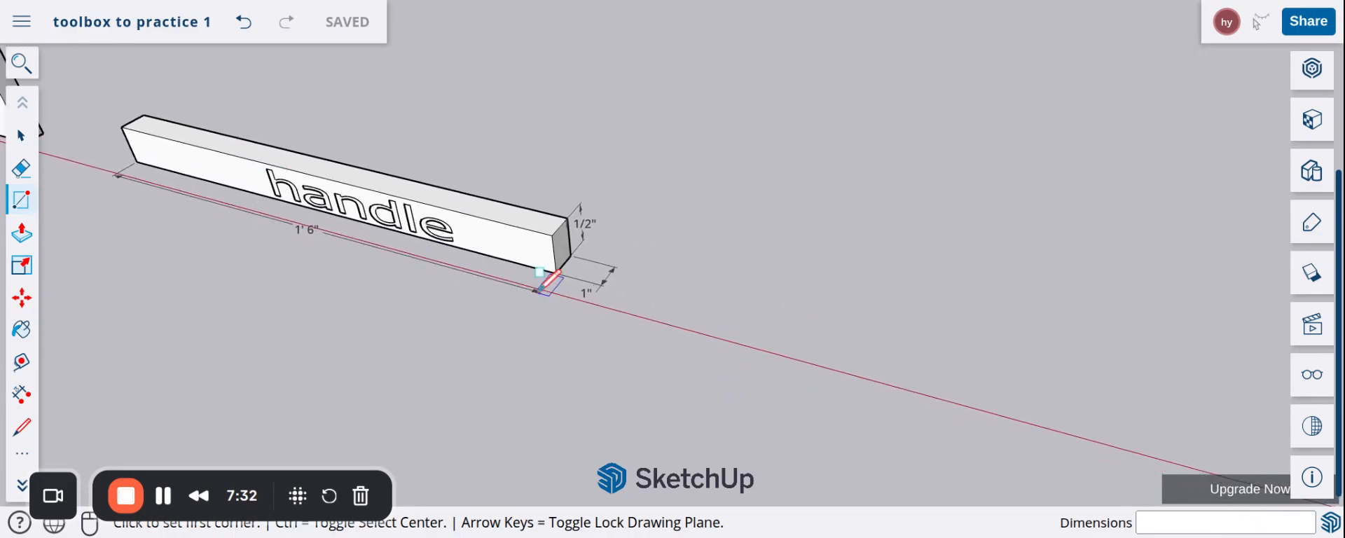
pyautogui.scroll(3, 550, 279)
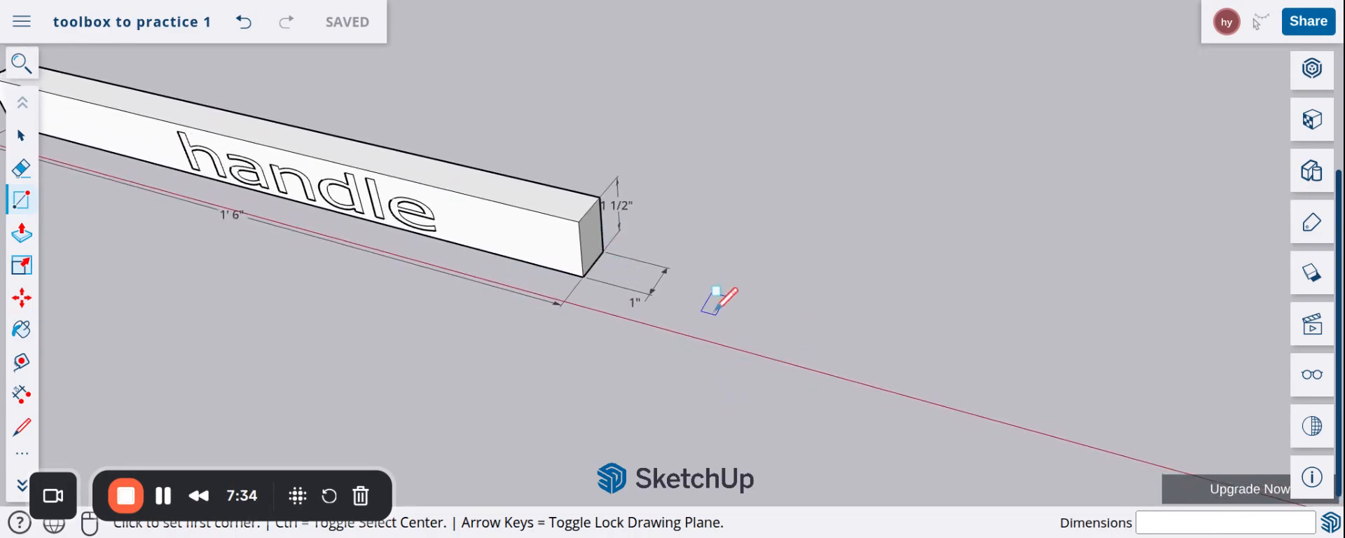
pyautogui.scroll(-3, 489, 219)
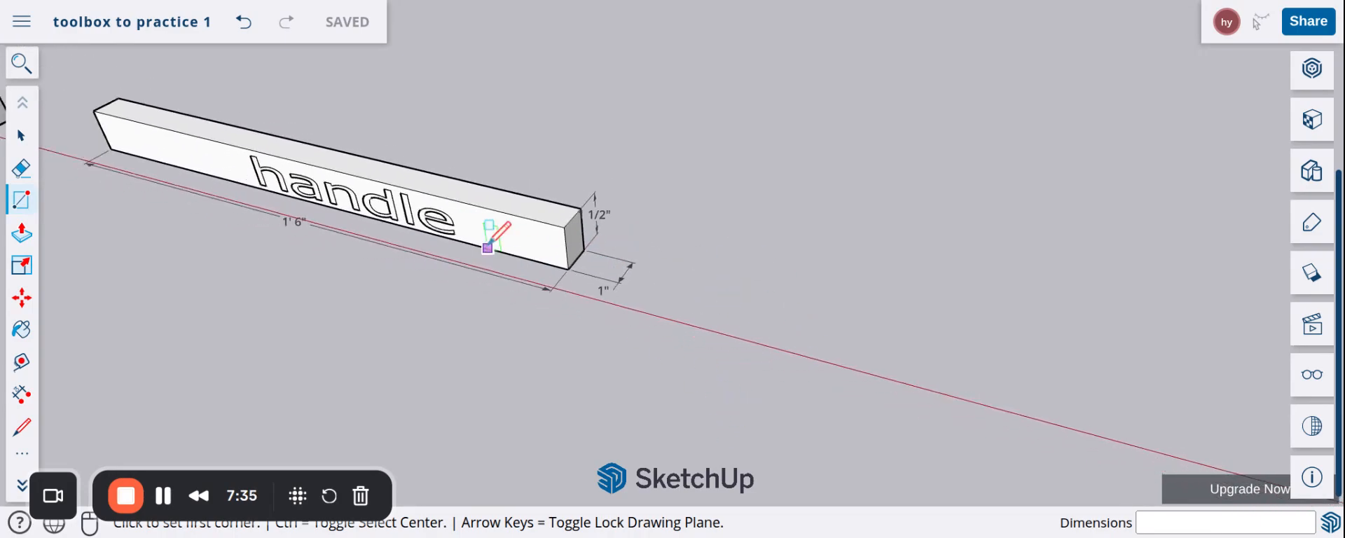
pyautogui.click(676, 317)
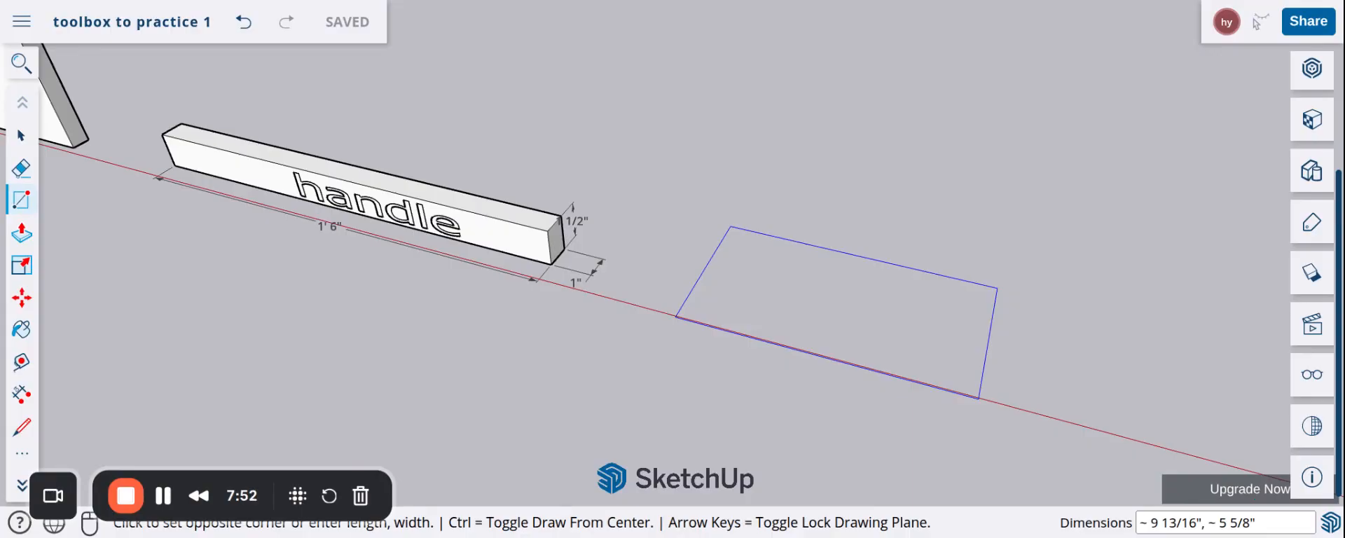
pyautogui.click(998, 288)
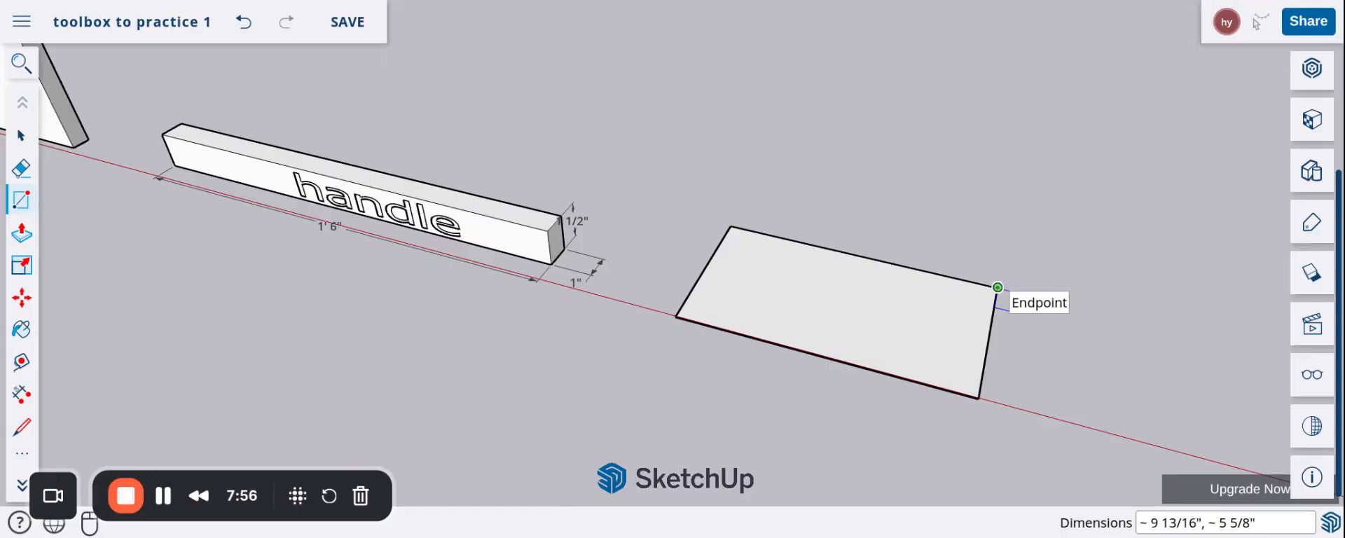
pyautogui.write("1'6,1")
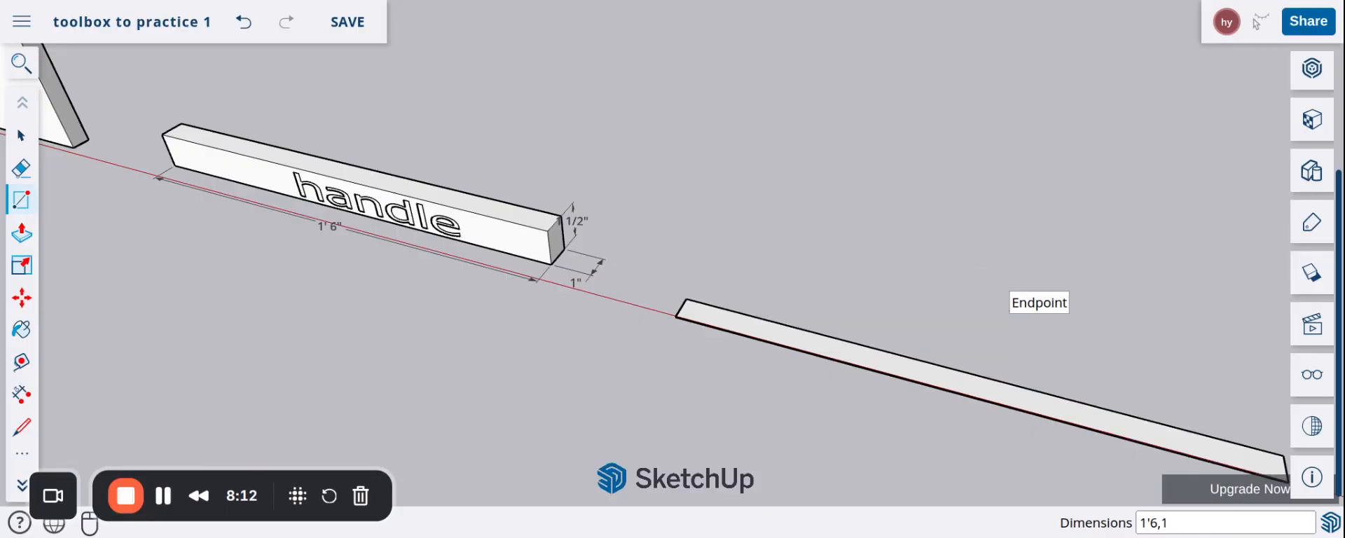
pyautogui.press('space')
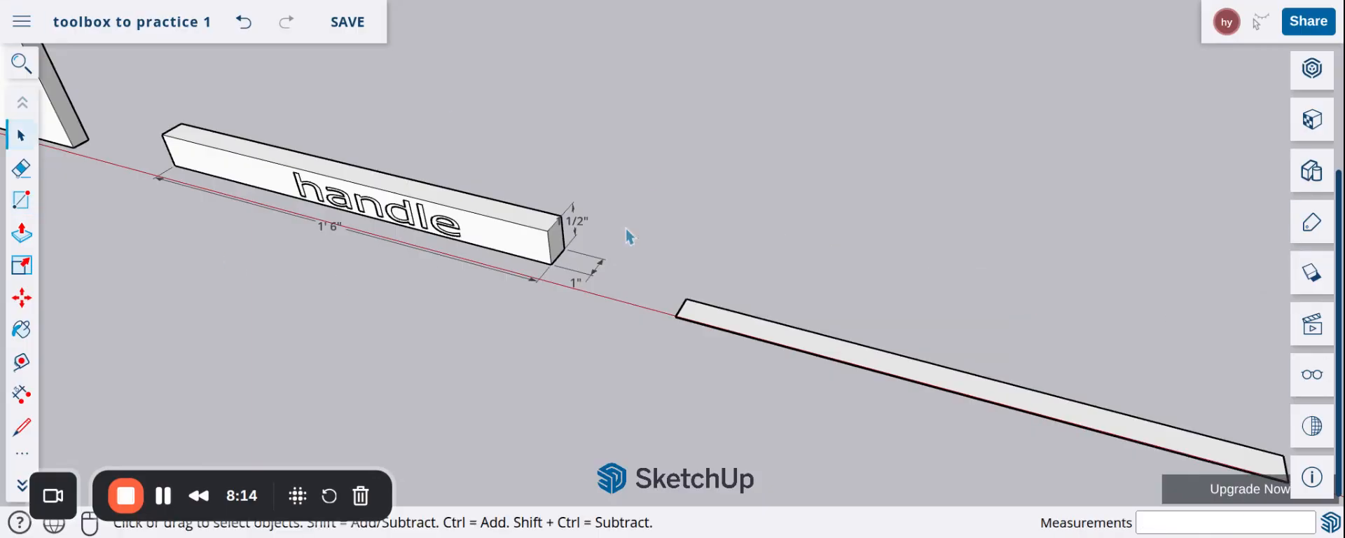
# Move the side view sample with all its dimensions about 1' 5 3/16" along the red axis, away from the new rectangle.
pyautogui.scroll(-3, 626, 188)
pyautogui.scroll(-6, 767, 236)
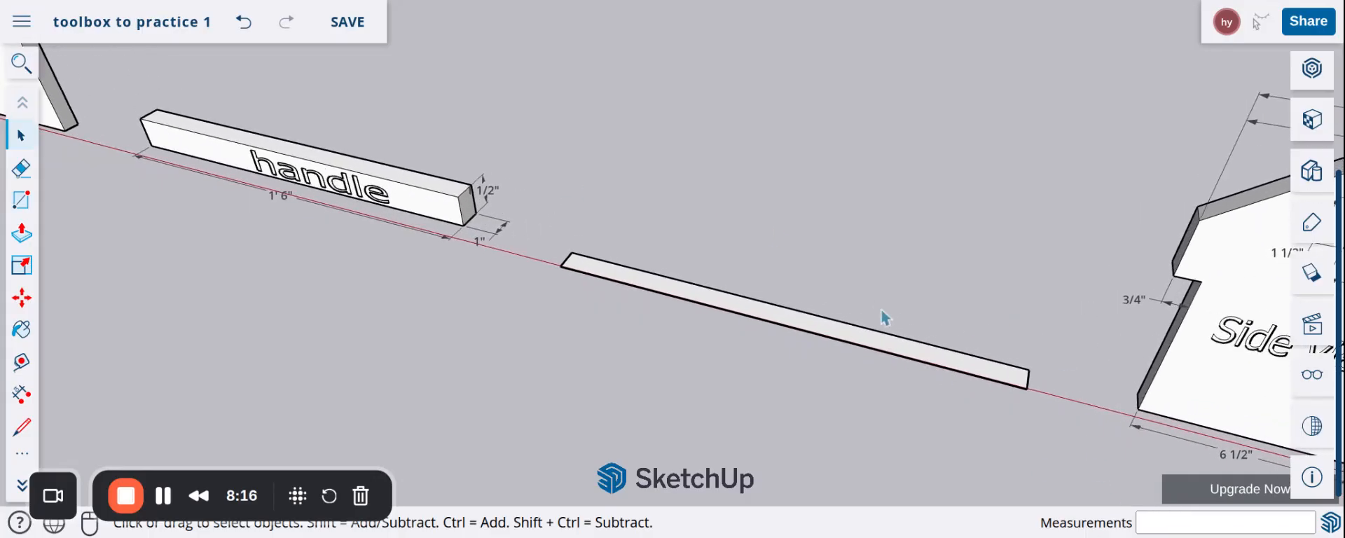
pyautogui.moveTo(1087, 364); pyautogui.dragTo(802, 110)
pyautogui.scroll(3, 841, 273)
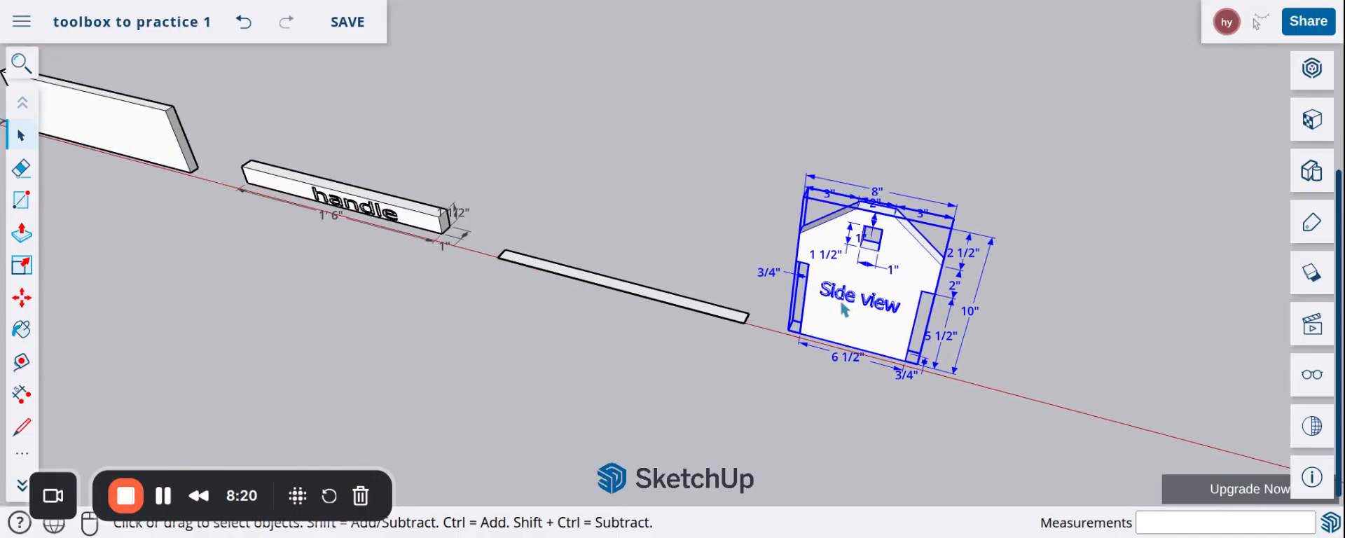
pyautogui.click(22, 298)
pyautogui.click(491, 396)
pyautogui.scroll(-2, 554, 366)
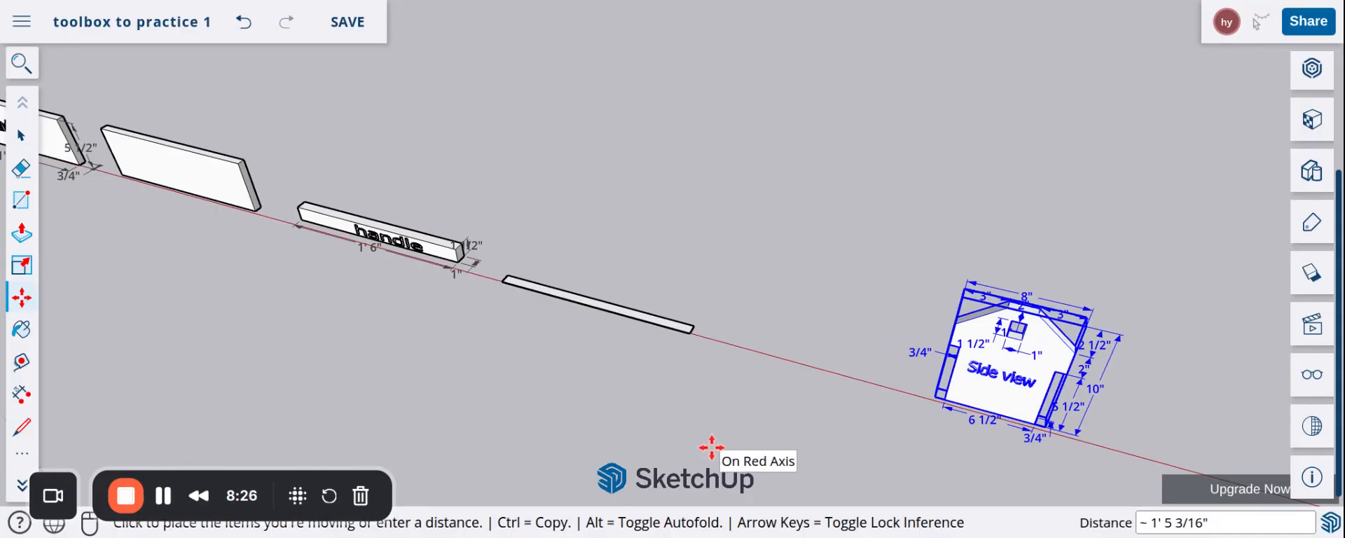
pyautogui.press('space')
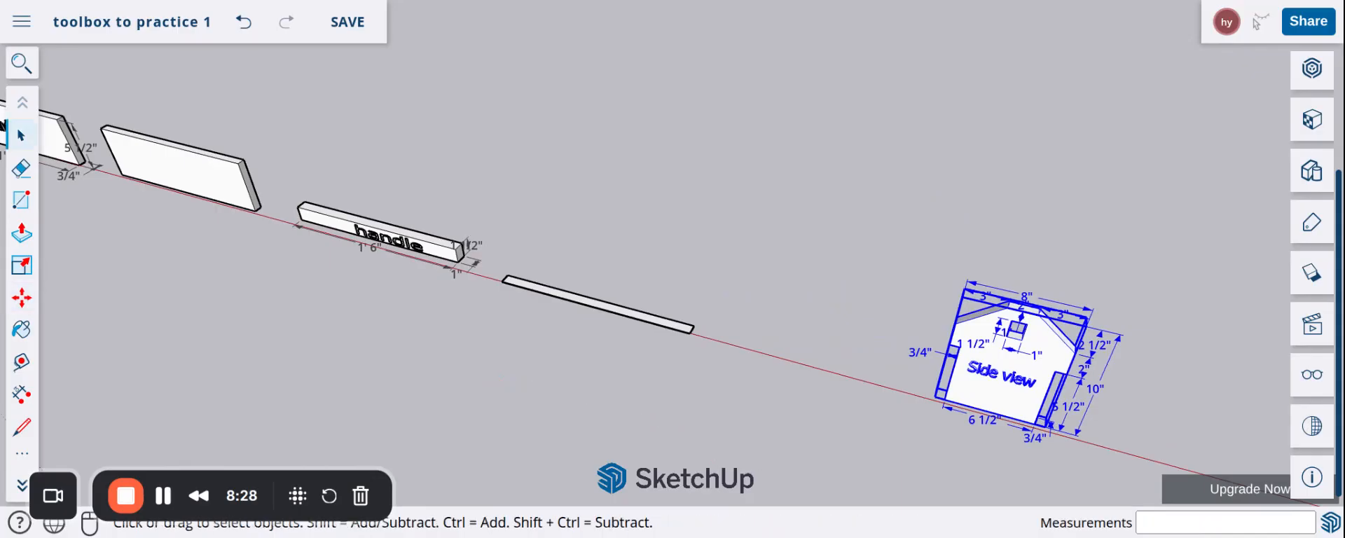
# Push/Pull the new handle rectangle upward by 1.5" into a solid bar.
pyautogui.scroll(2, 550, 395)
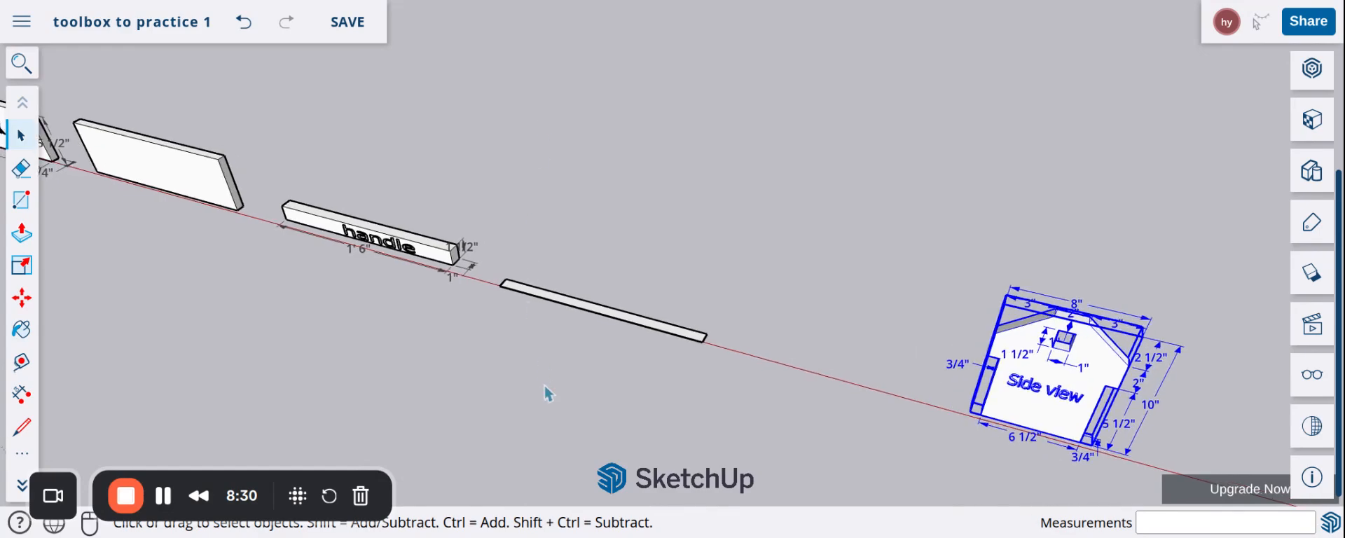
pyautogui.scroll(3, 558, 407)
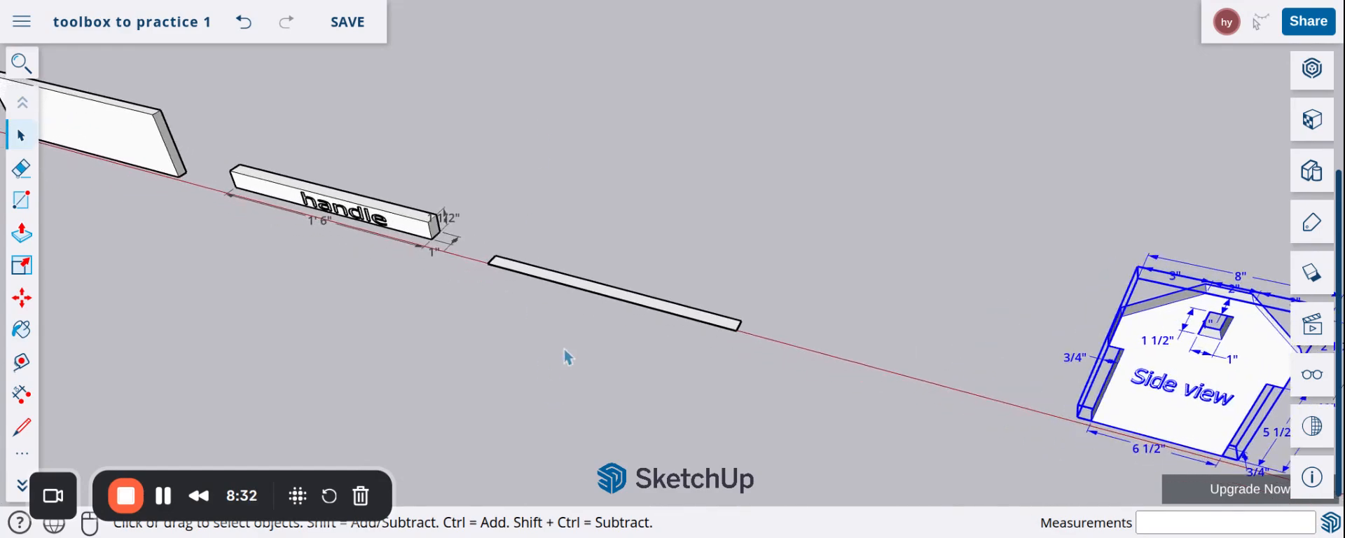
pyautogui.scroll(5, 567, 357)
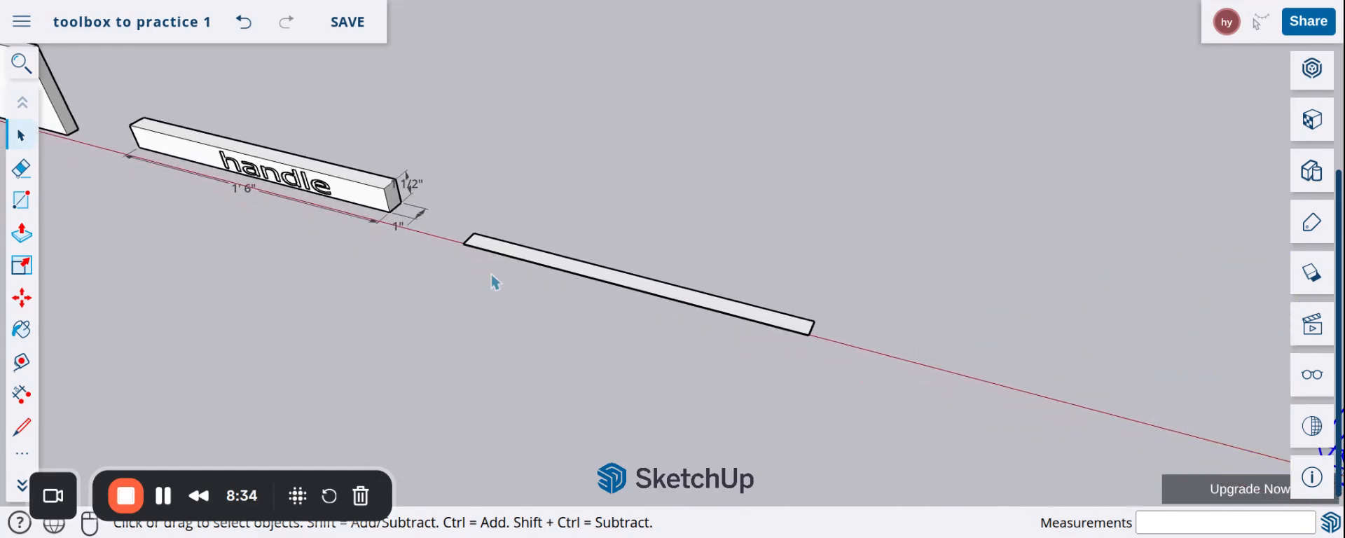
pyautogui.moveTo(504, 276)
pyautogui.mouseDown(button='middle')
pyautogui.moveTo(504, 262)
pyautogui.moveTo(482, 269)
pyautogui.mouseUp(button='middle')
pyautogui.scroll(2, 631, 265)
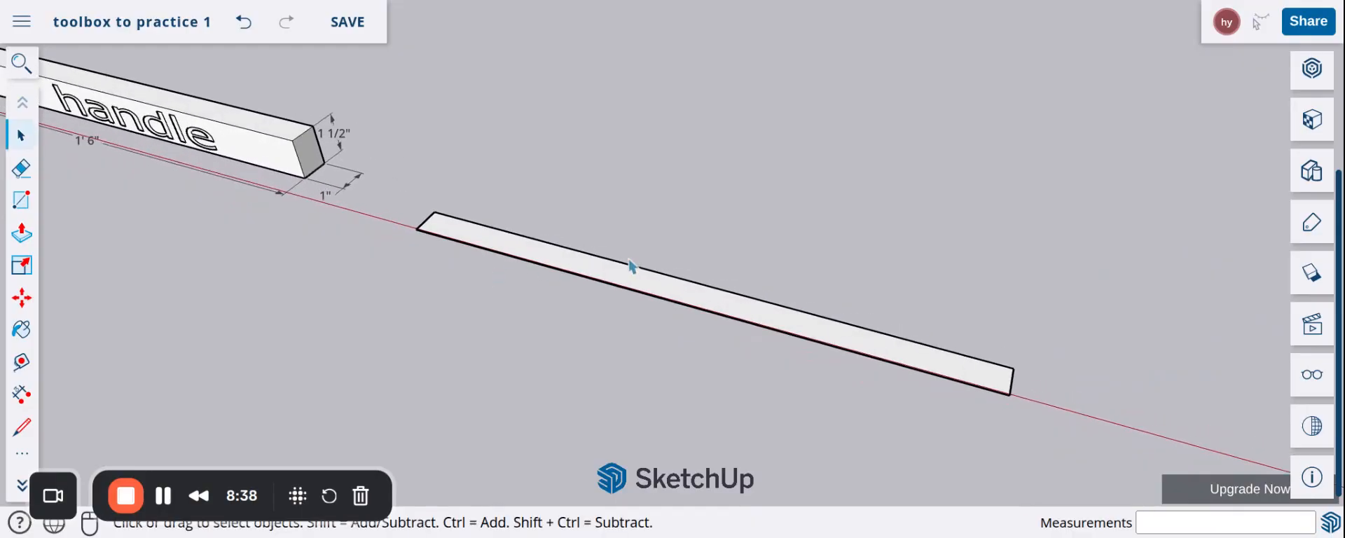
pyautogui.scroll(4, 610, 276)
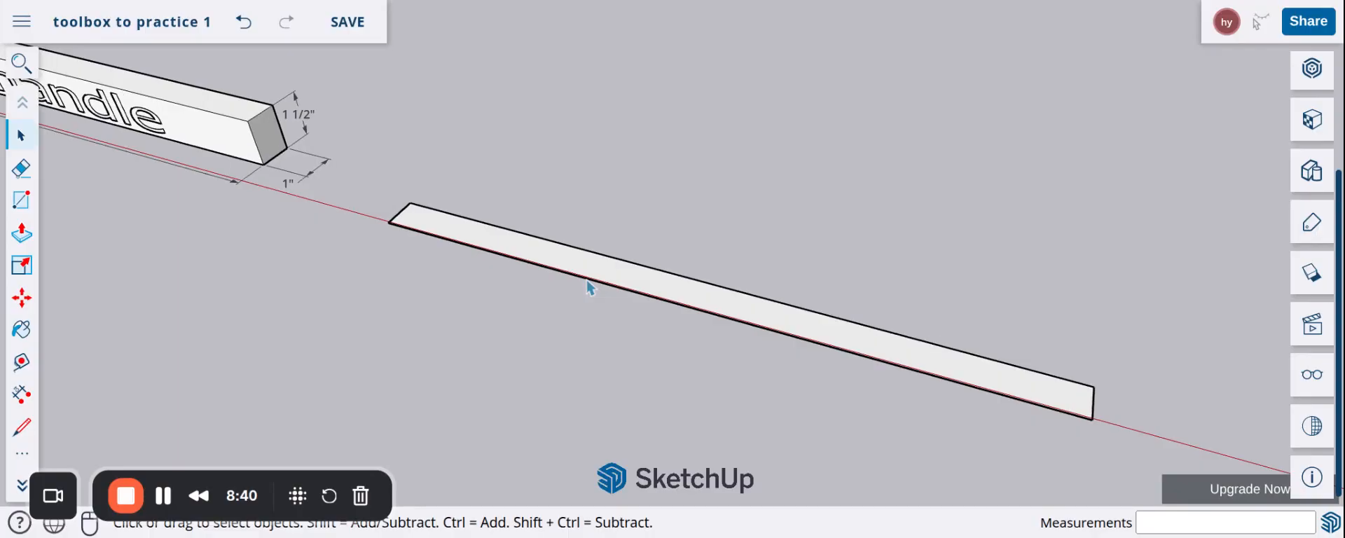
pyautogui.scroll(1, 564, 278)
pyautogui.scroll(2, 382, 214)
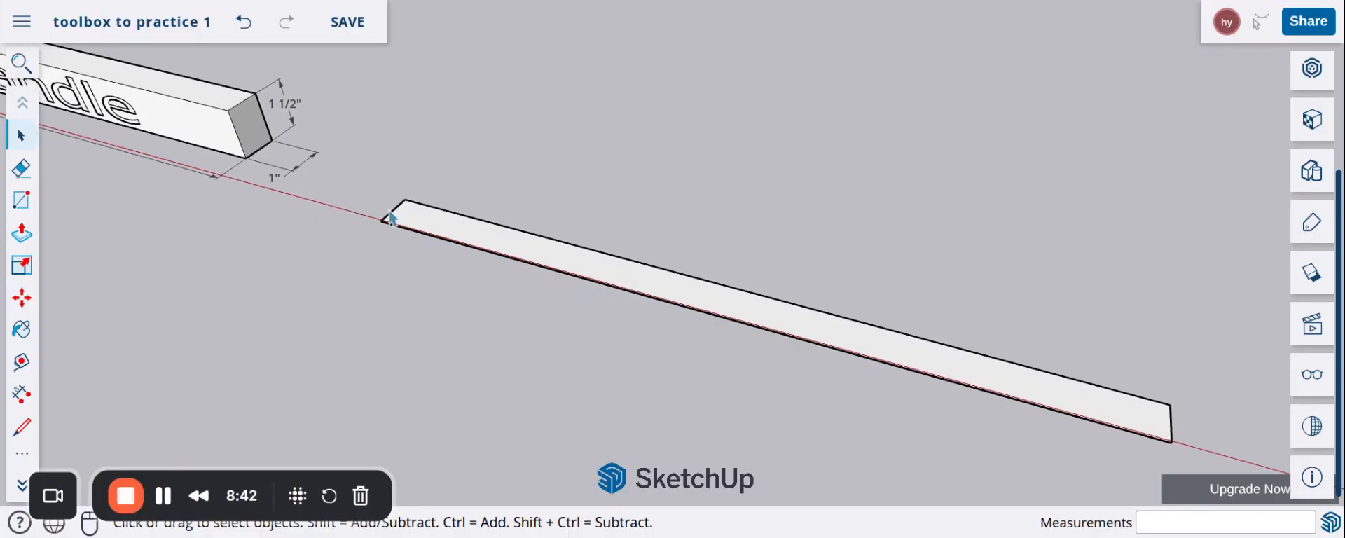
pyautogui.click(440, 225)
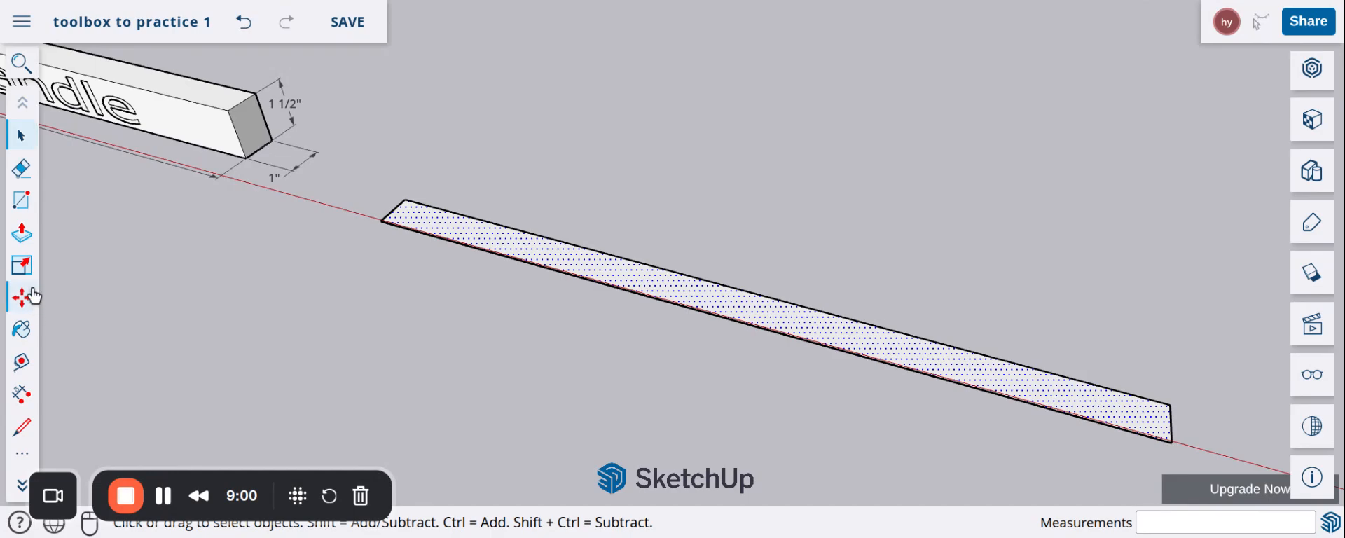
pyautogui.click(33, 236)
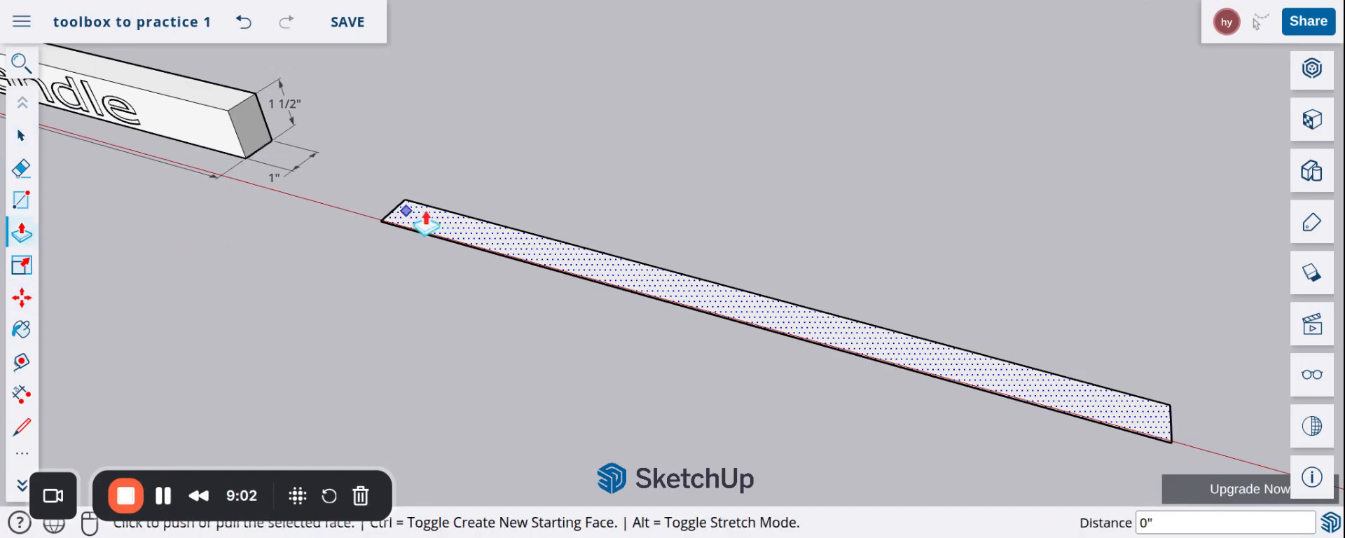
pyautogui.click(495, 231)
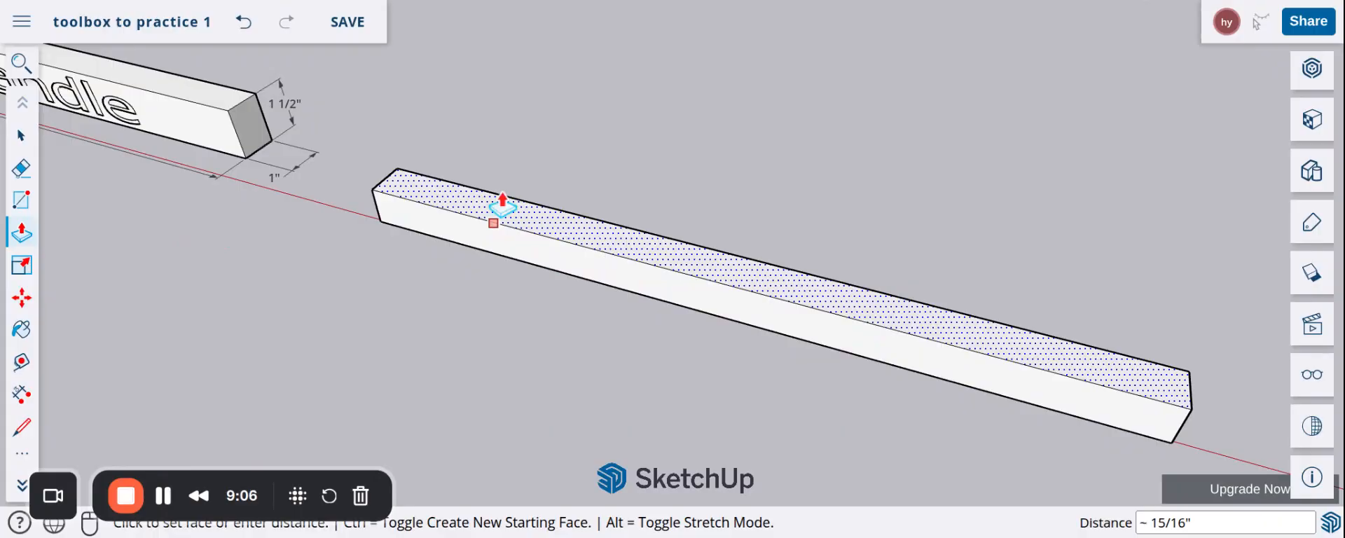
pyautogui.write('1.')
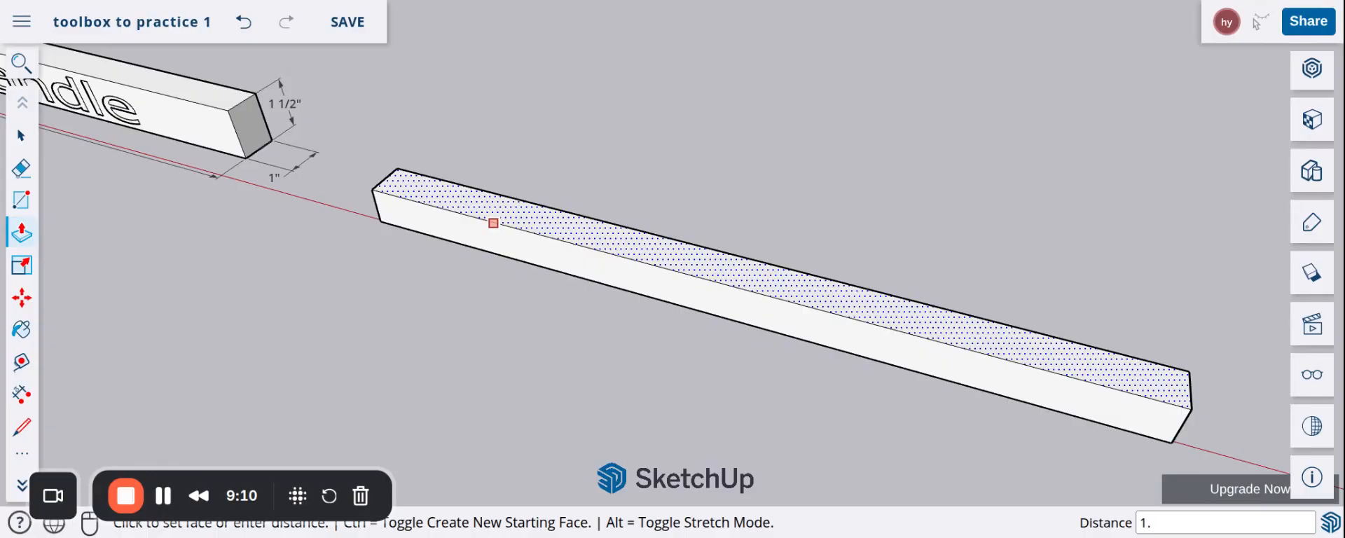
pyautogui.write('5')
pyautogui.press('Return')
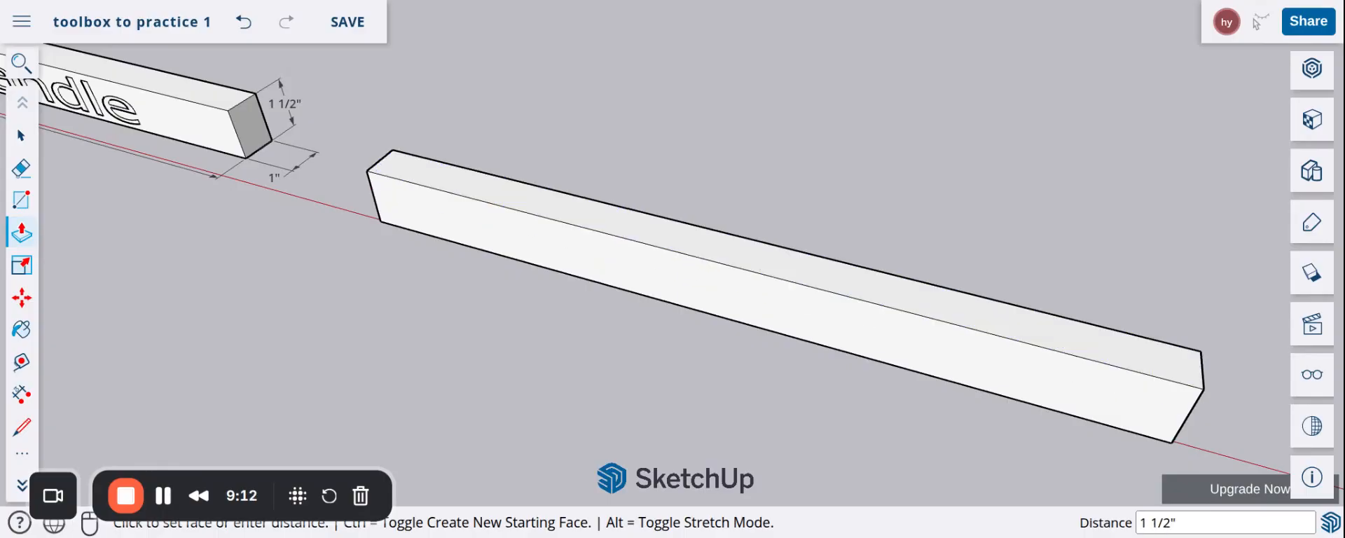
pyautogui.press('space')
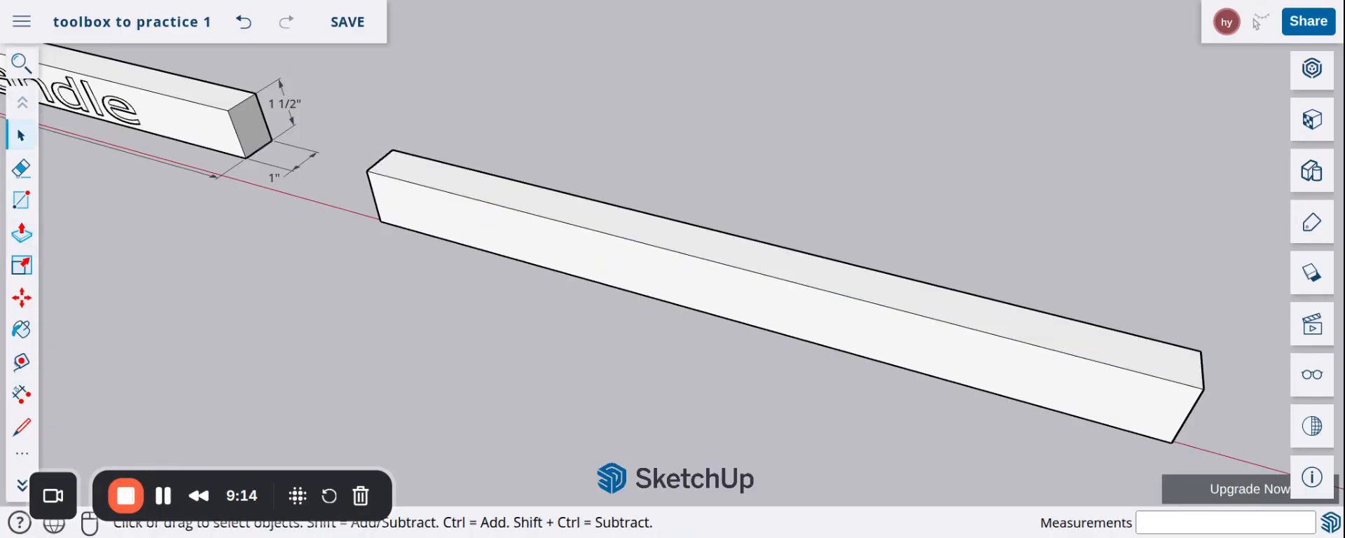
# Dimension the new handle's vertical edge at the end nearest the sample, and undo the dimension.
pyautogui.click(22, 395)
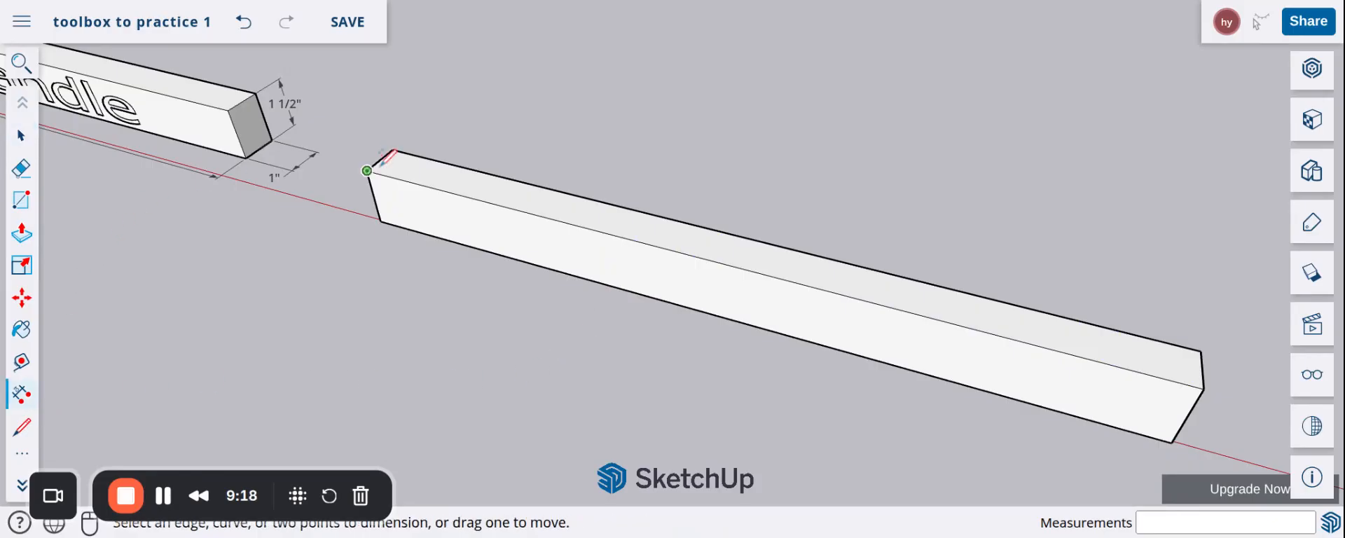
pyautogui.click(366, 170)
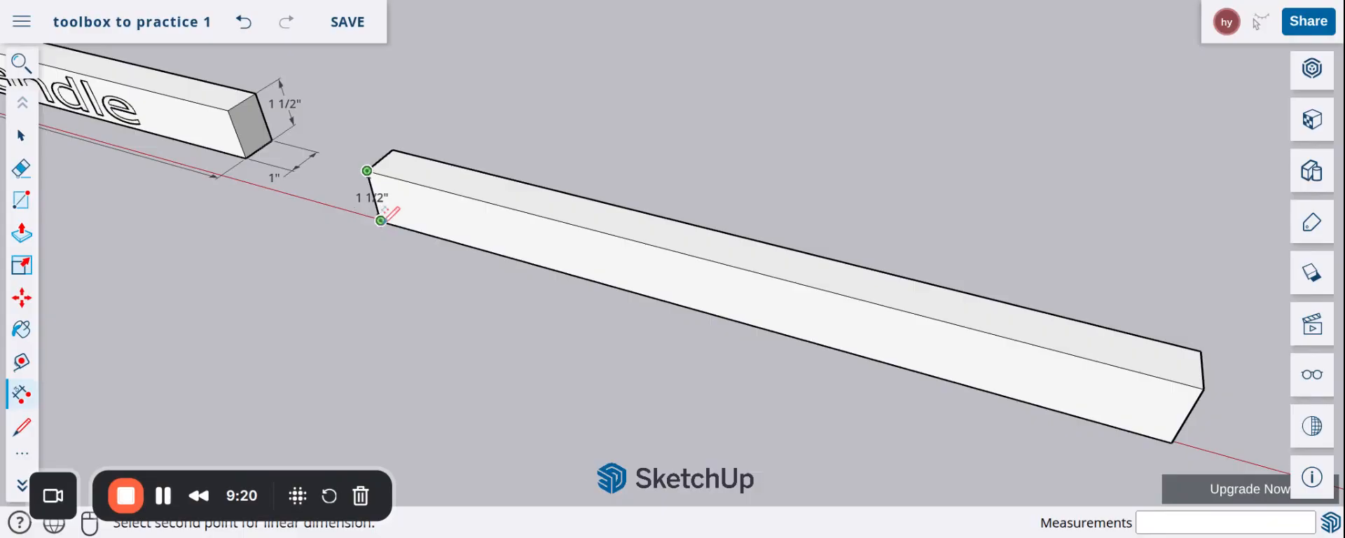
pyautogui.click(381, 220)
pyautogui.click(391, 274)
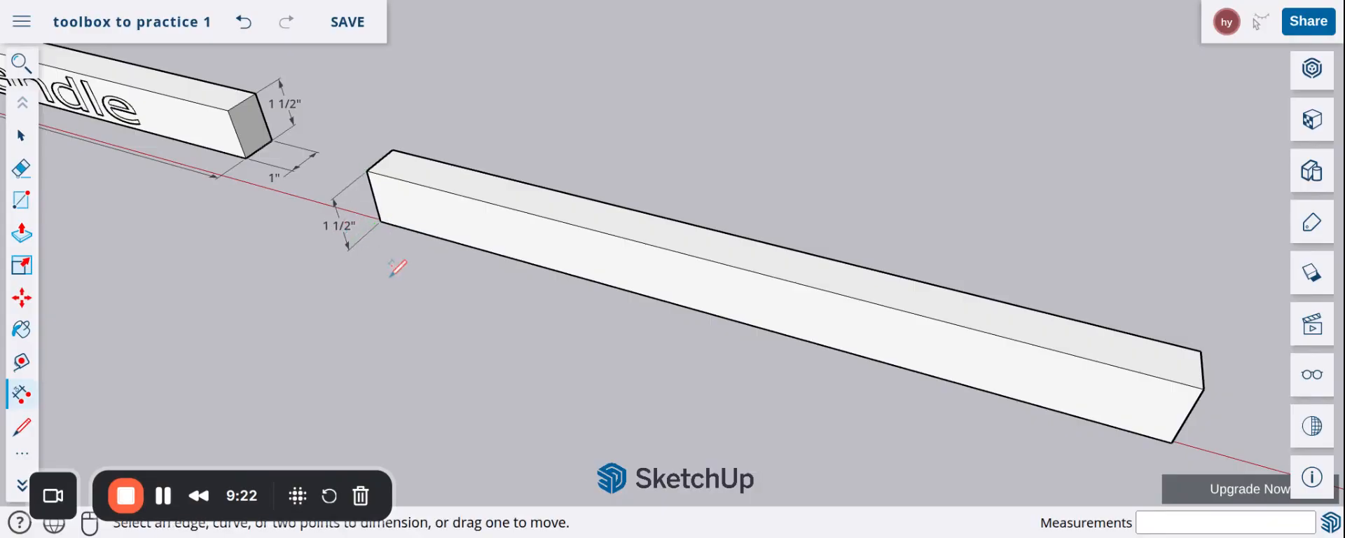
pyautogui.click(243, 22)
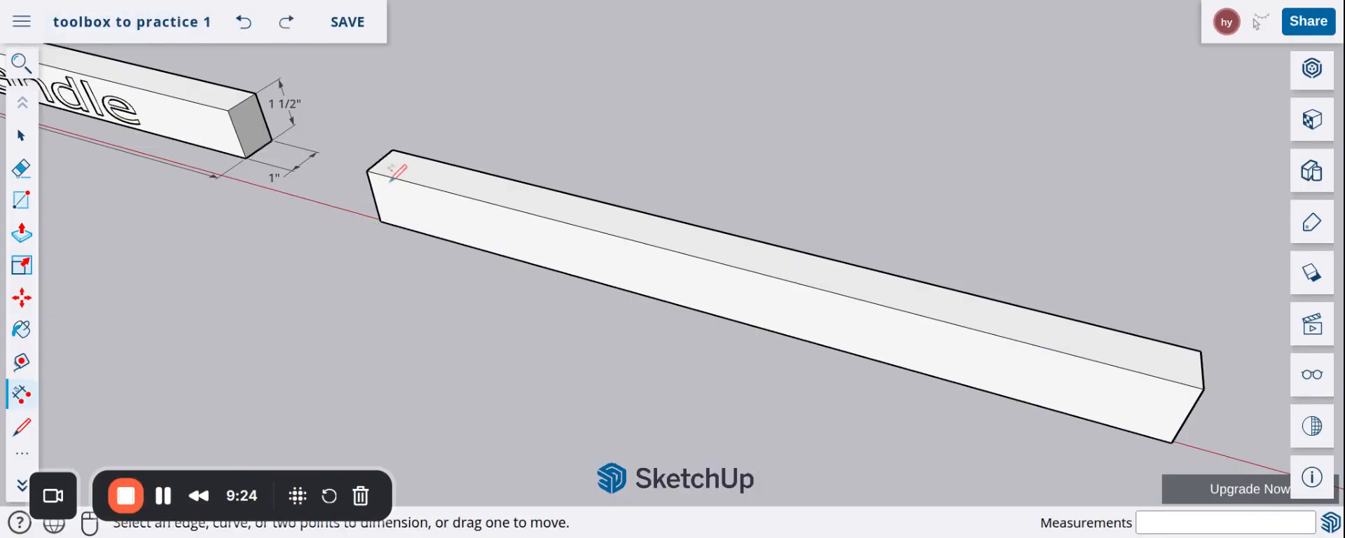
# Dimension the short edges at the new handle's far end, and undo the dimensions.
pyautogui.scroll(-5, 350, 202)
pyautogui.scroll(7, 858, 394)
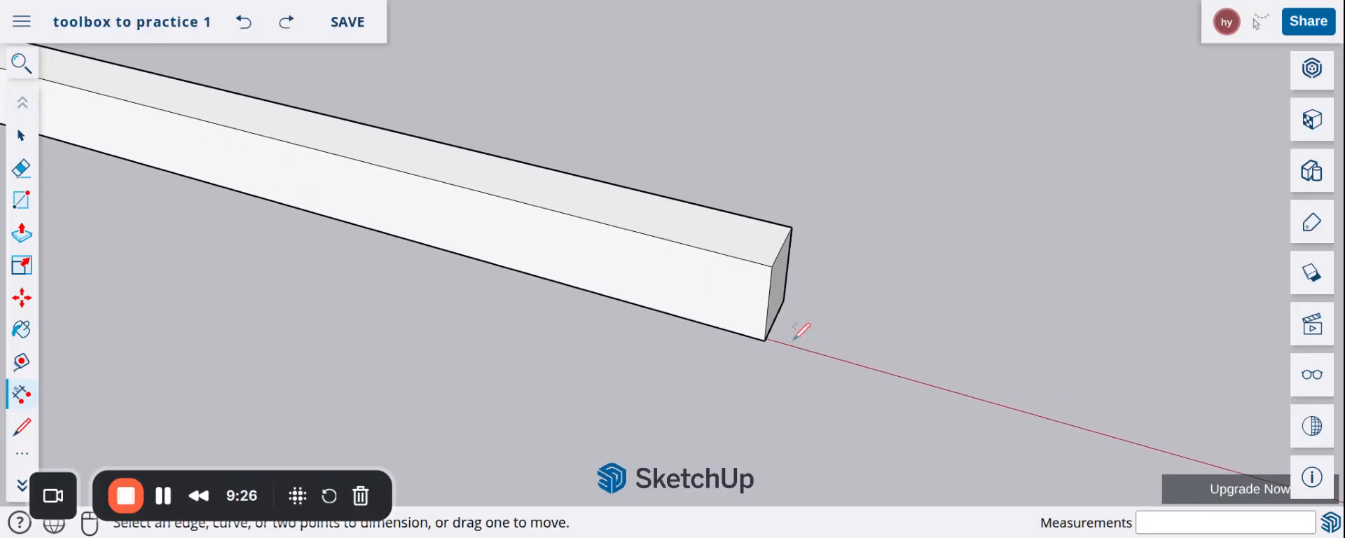
pyautogui.scroll(1, 788, 338)
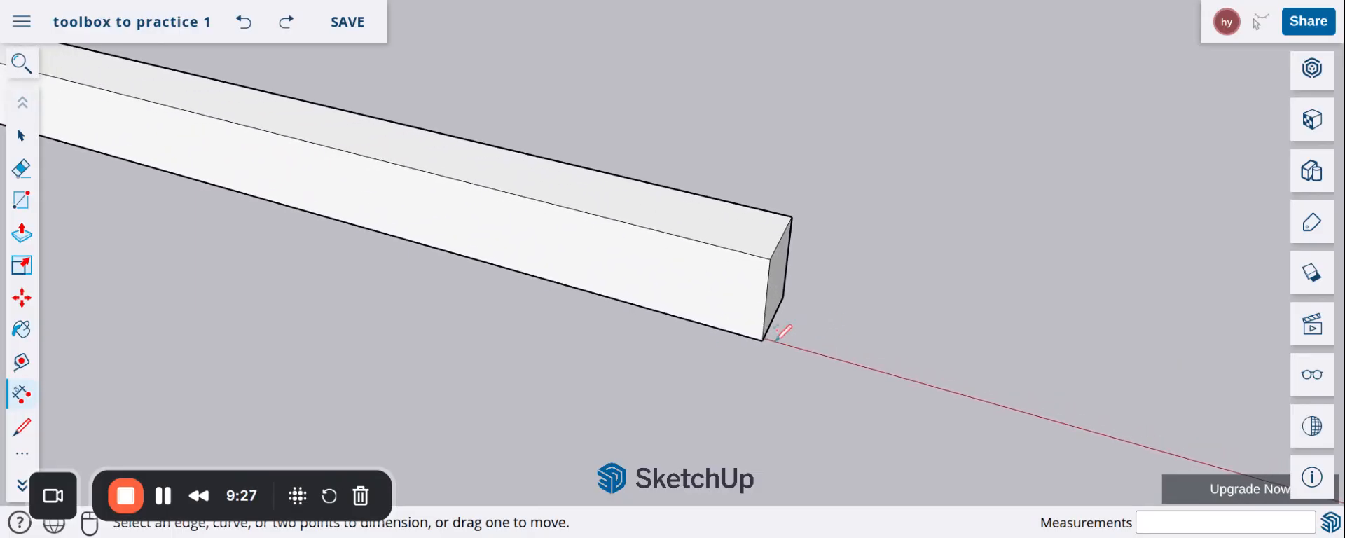
pyautogui.click(770, 259)
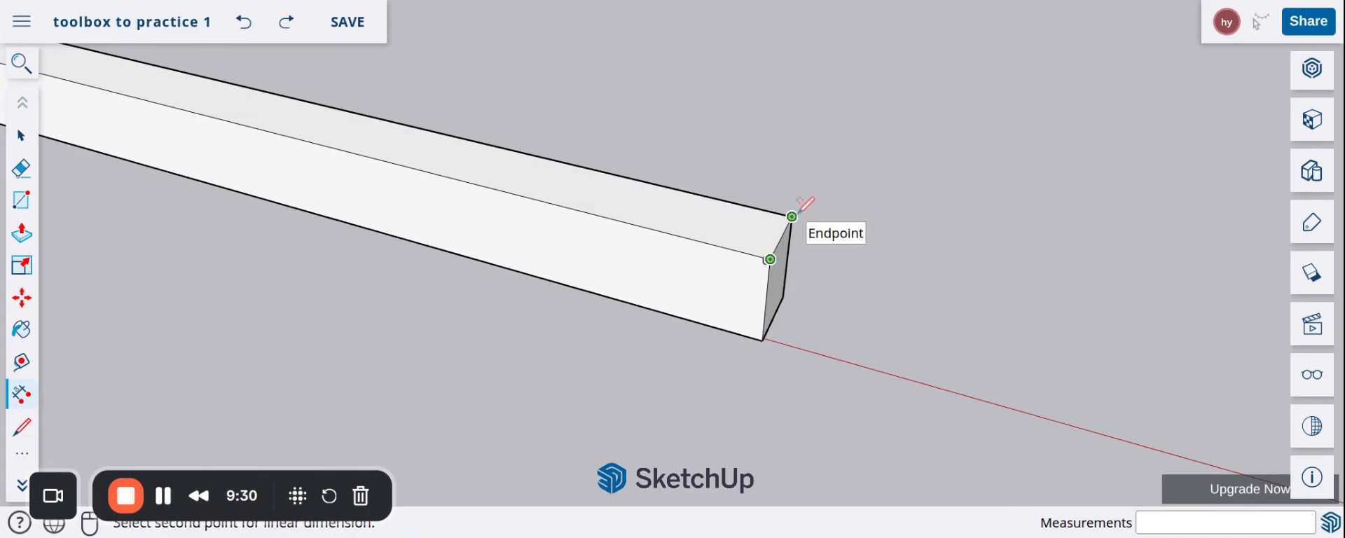
pyautogui.click(792, 216)
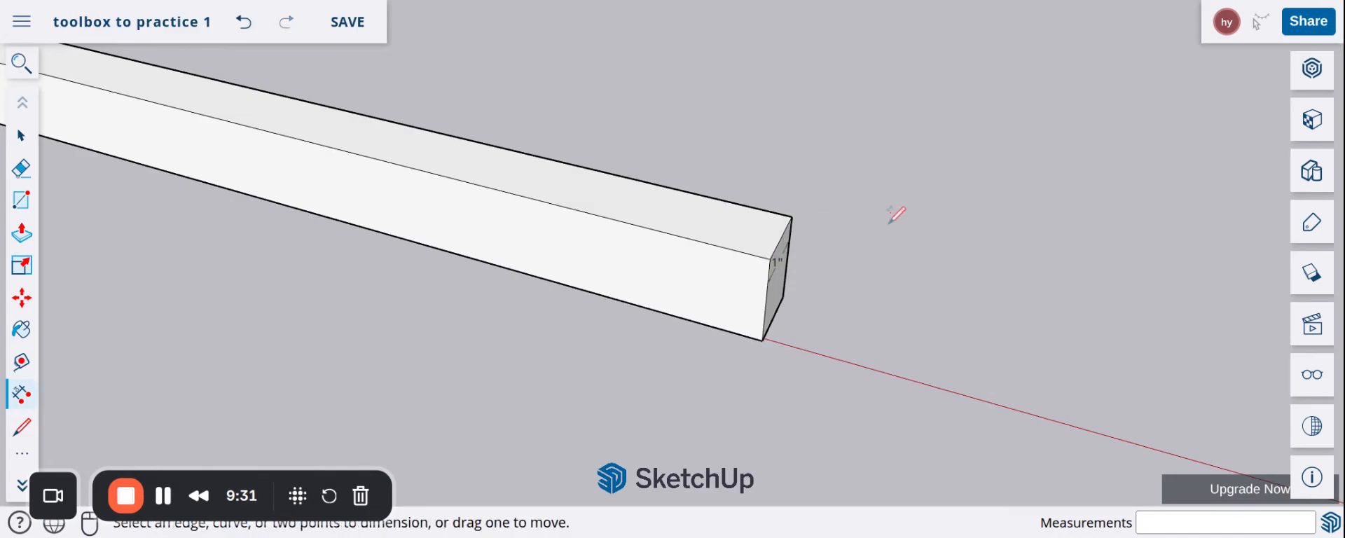
pyautogui.click(788, 263)
pyautogui.click(877, 267)
pyautogui.scroll(-4, 871, 266)
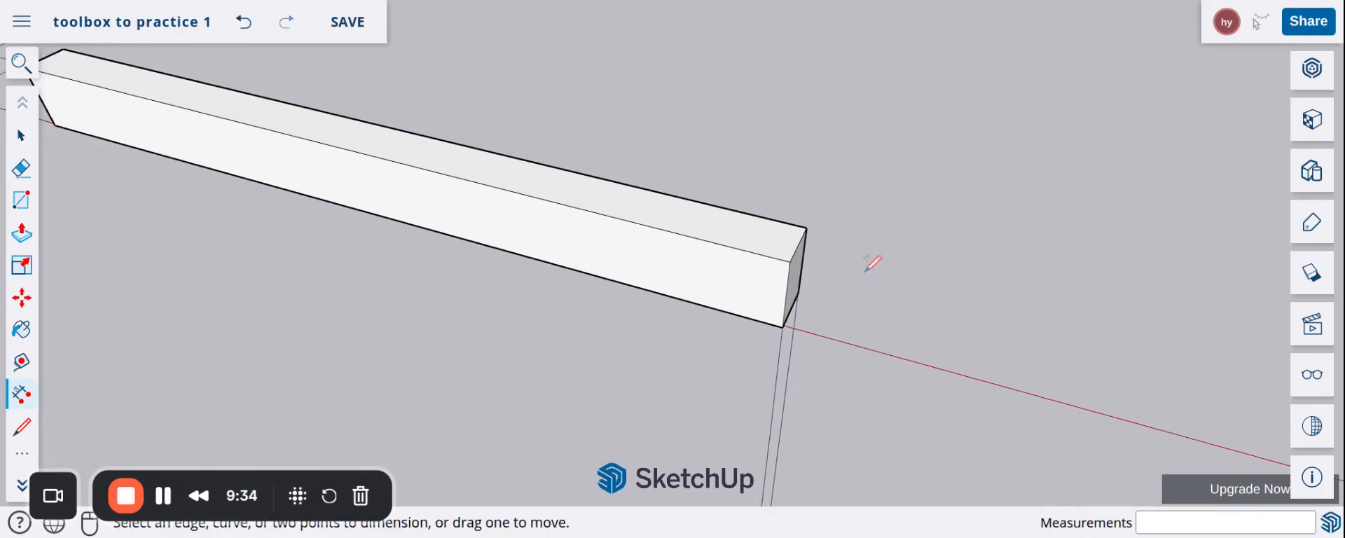
pyautogui.click(244, 22)
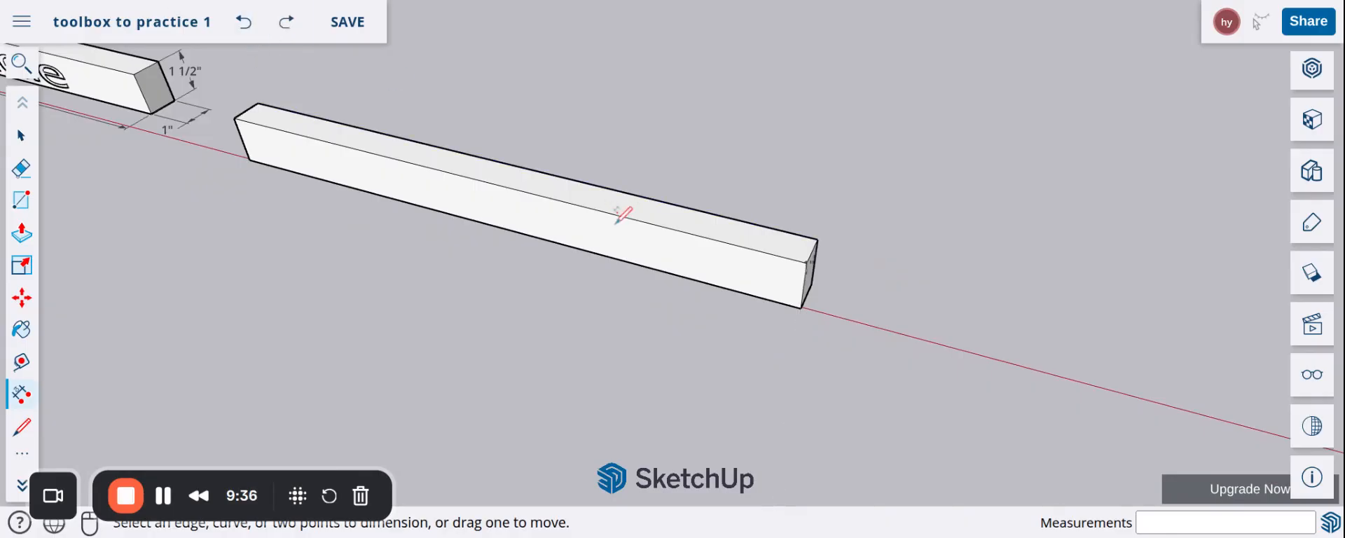
pyautogui.scroll(1, 619, 213)
pyautogui.moveTo(966, 392); pyautogui.dragTo(786, 409, button='middle')
pyautogui.scroll(2, 782, 396)
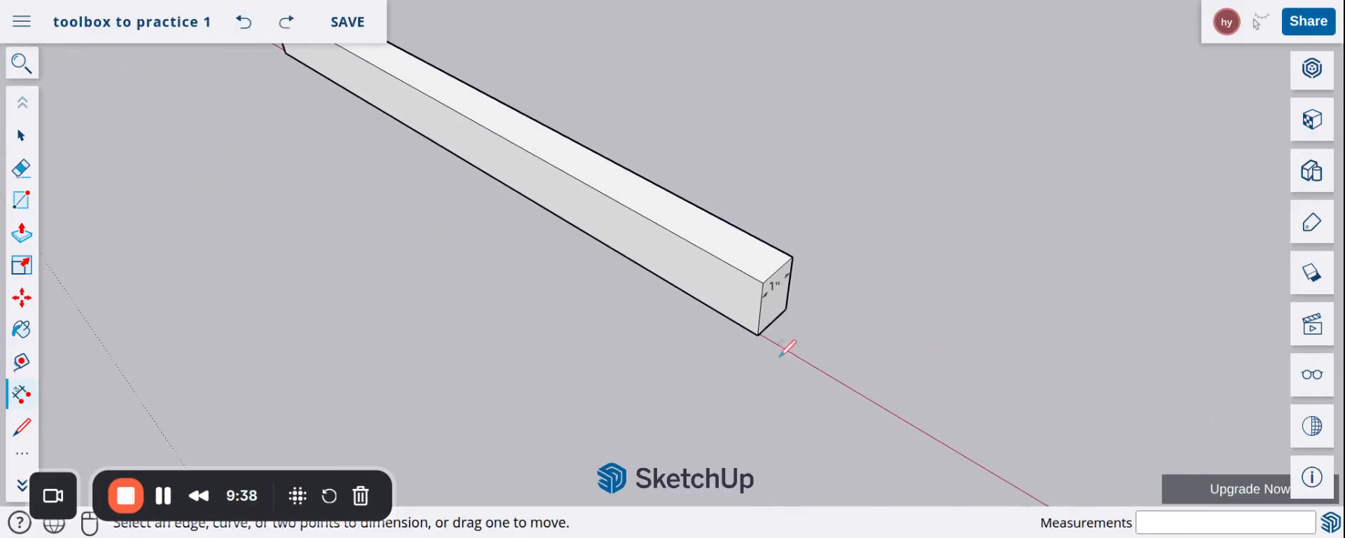
pyautogui.scroll(1, 830, 302)
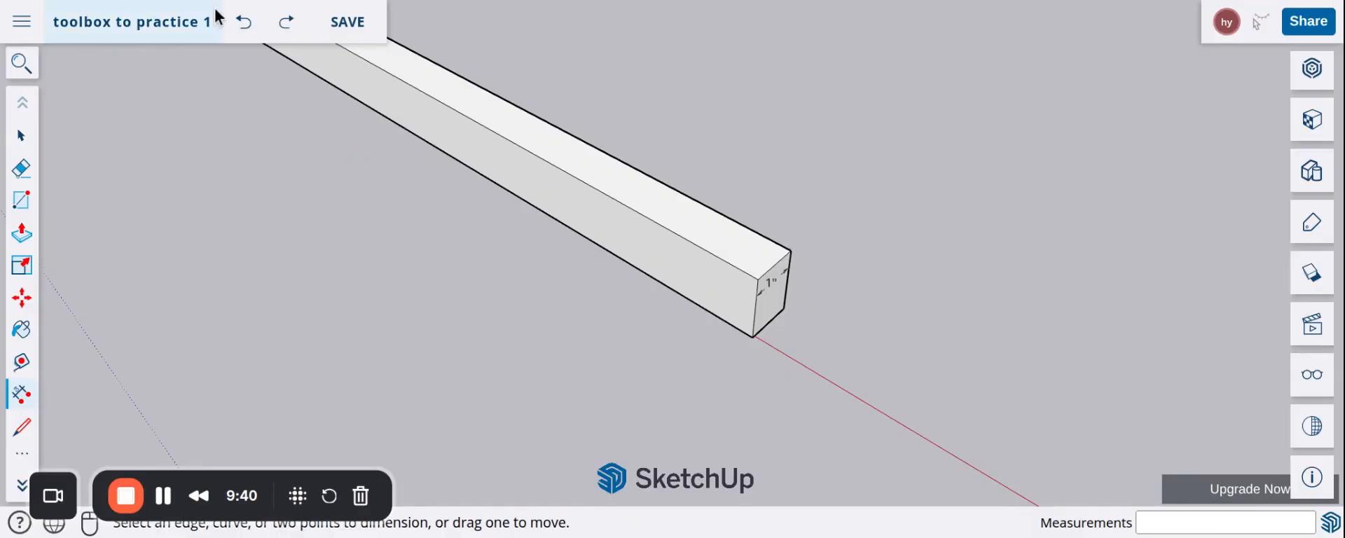
pyautogui.click(243, 21)
# Dimension the new handle's long bottom edge from end to end, and undo the dimension.
pyautogui.scroll(-2, 860, 246)
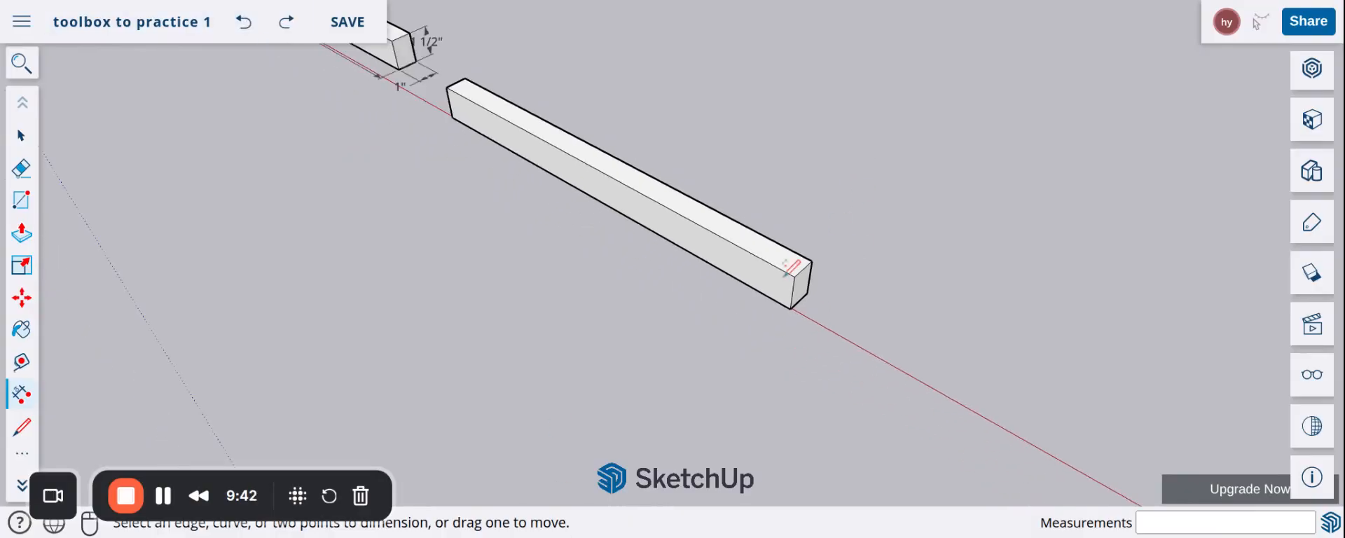
pyautogui.scroll(1, 316, 125)
pyautogui.scroll(1, 336, 120)
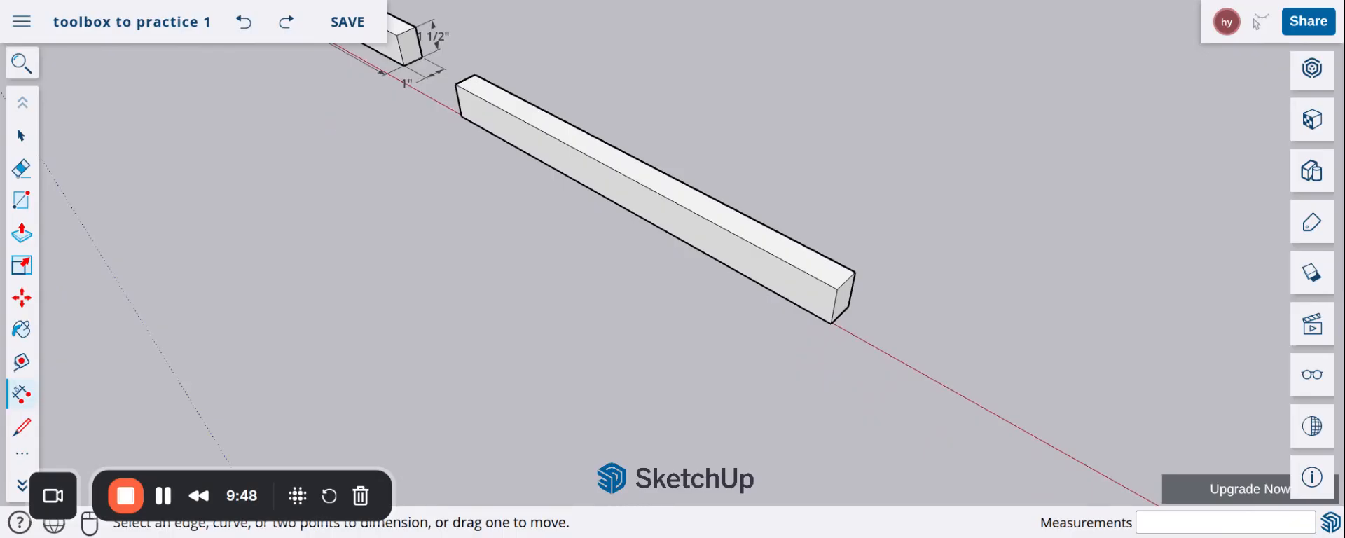
pyautogui.click(461, 115)
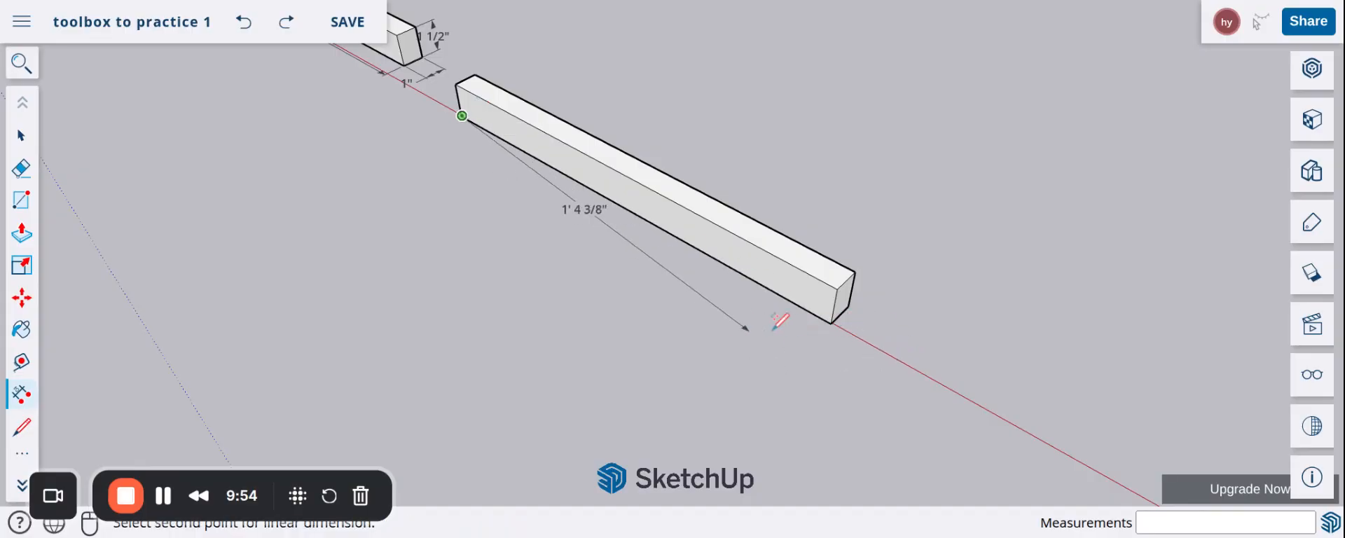
pyautogui.click(831, 323)
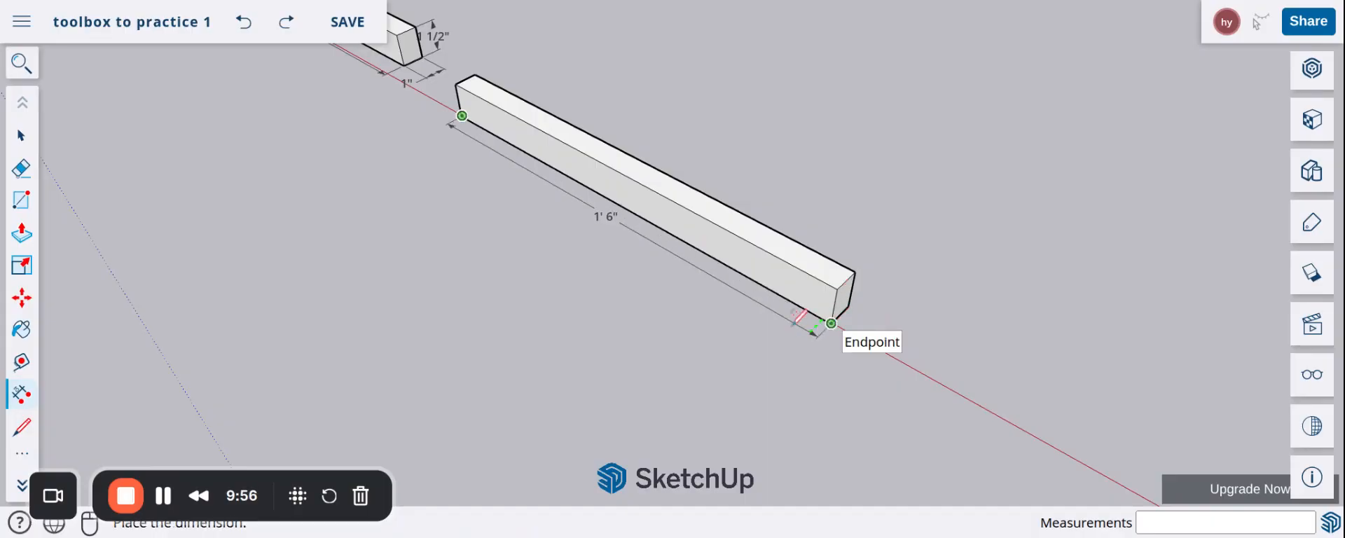
pyautogui.click(716, 323)
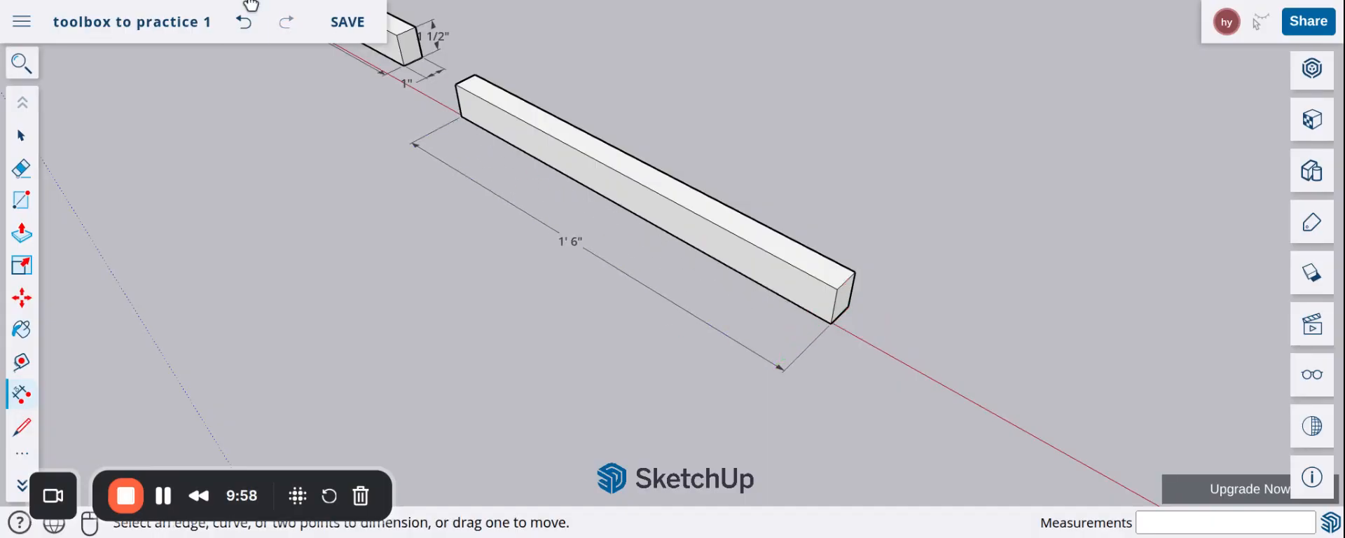
pyautogui.click(244, 23)
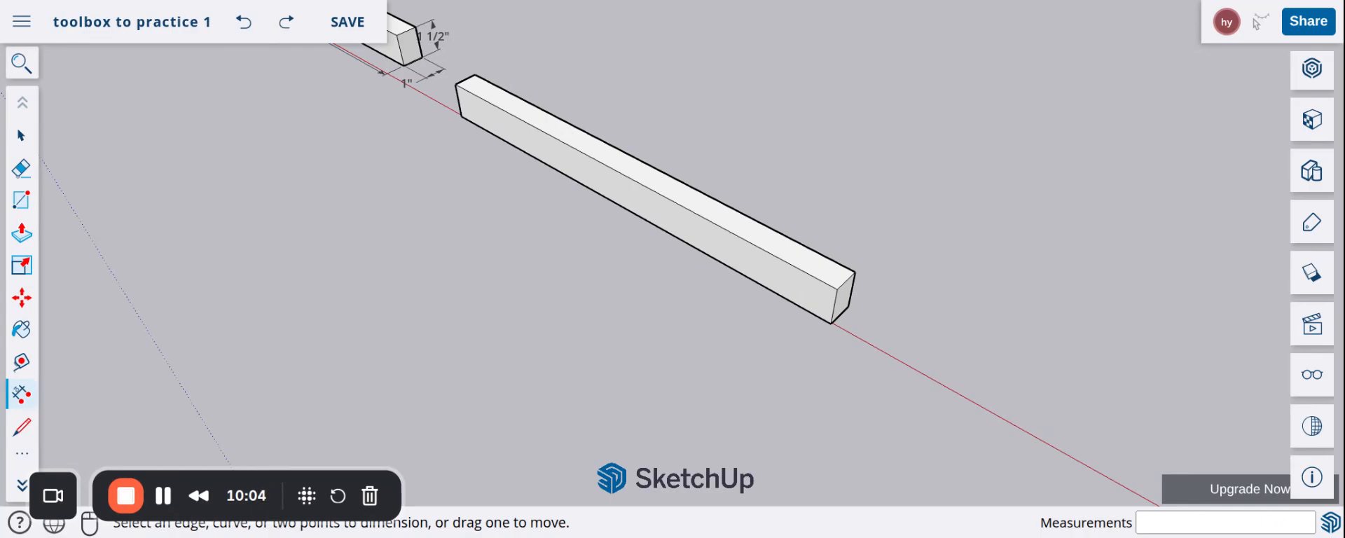
# Select all faces and edges of the new handle bar, make them a group, and clear the selection.
pyautogui.press('space')
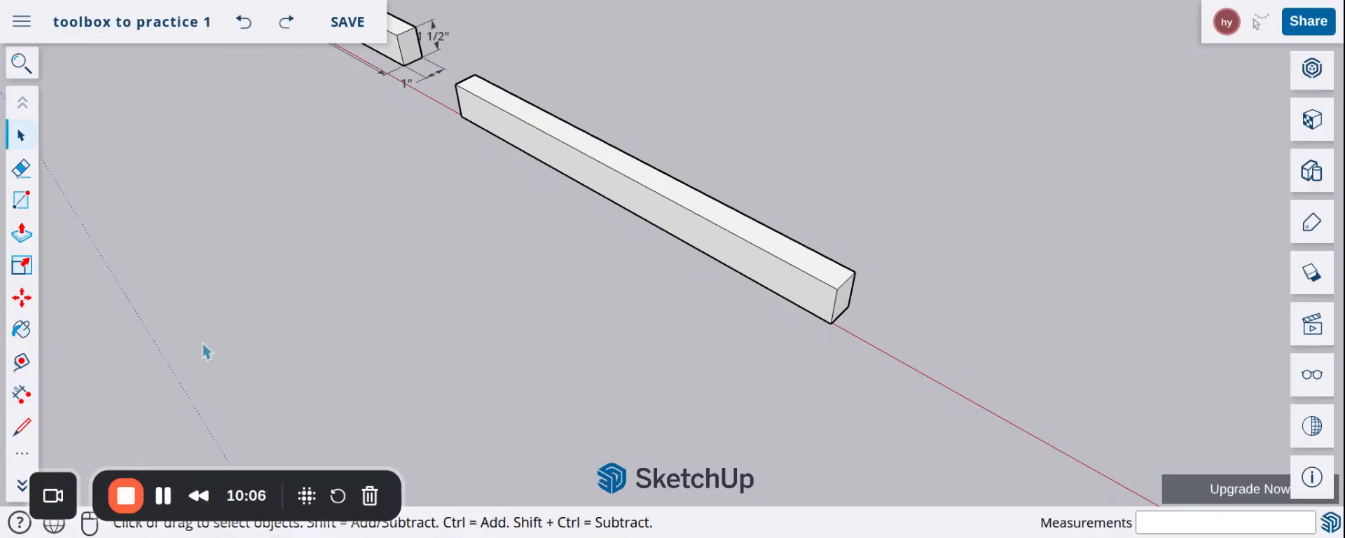
pyautogui.scroll(4, 545, 78)
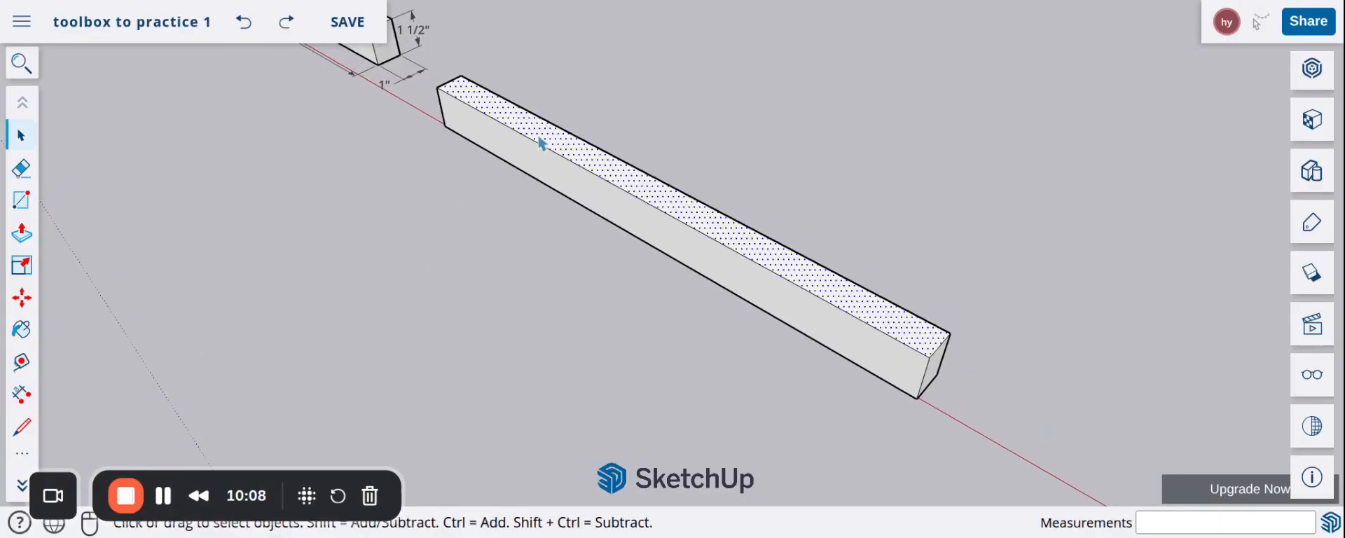
pyautogui.tripleClick(540, 143)
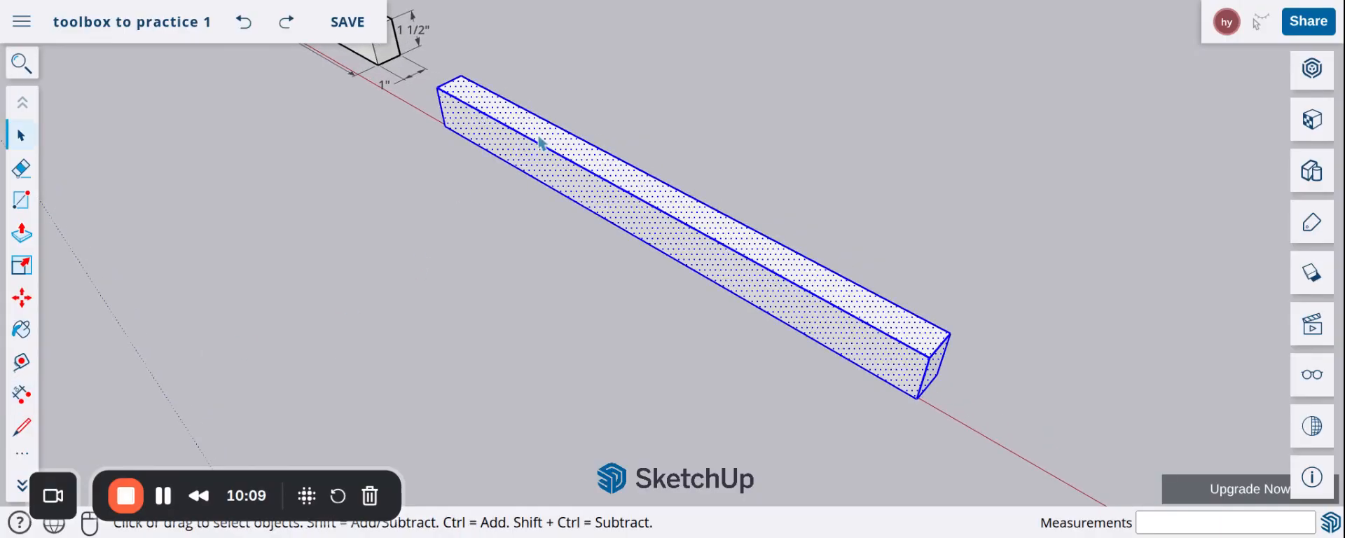
pyautogui.rightClick(595, 203)
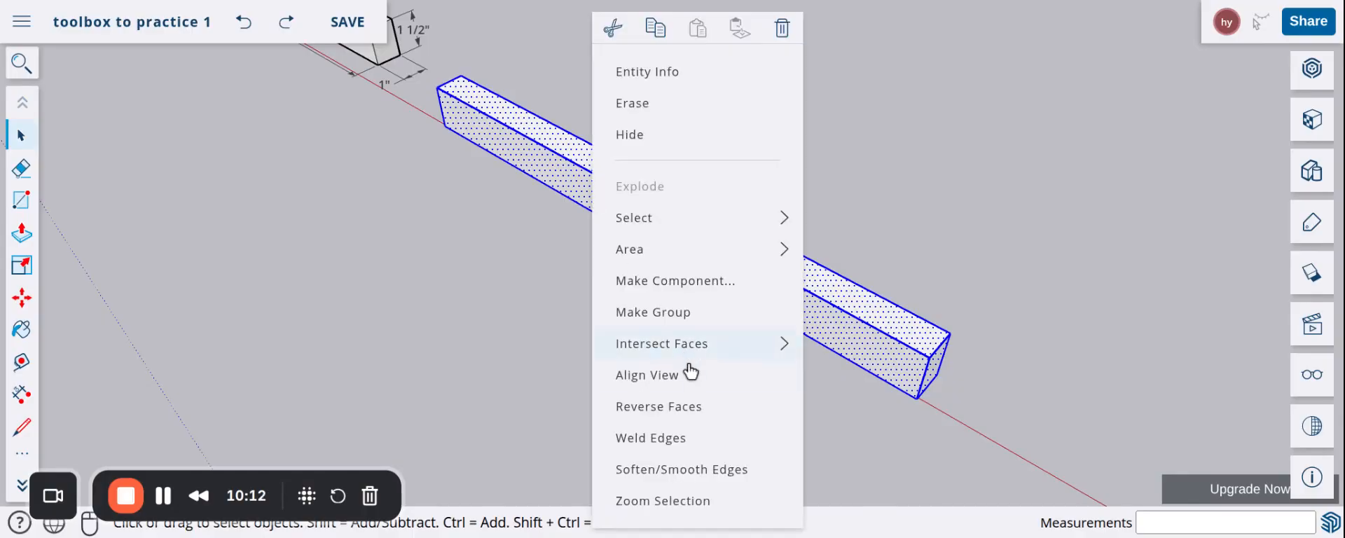
pyautogui.click(690, 316)
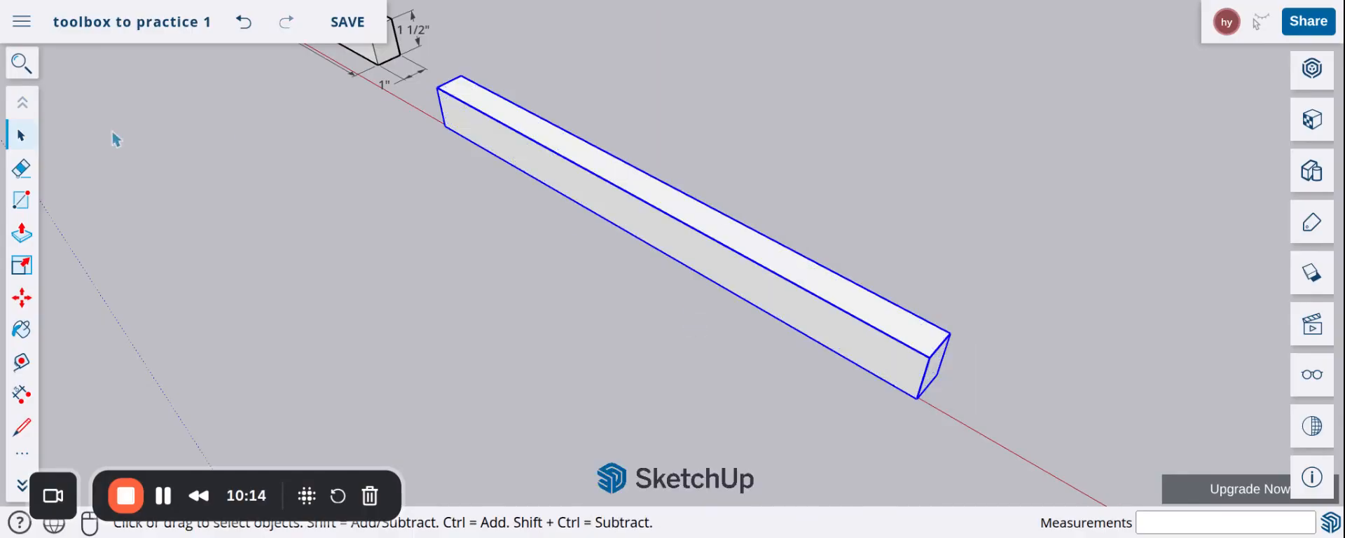
pyautogui.click(426, 248)
# Review the row of labelled samples and their modelled copies along the red axis, from the base to the handle.
pyautogui.scroll(-5, 578, 201)
pyautogui.moveTo(642, 316); pyautogui.dragTo(829, 199, button='middle')
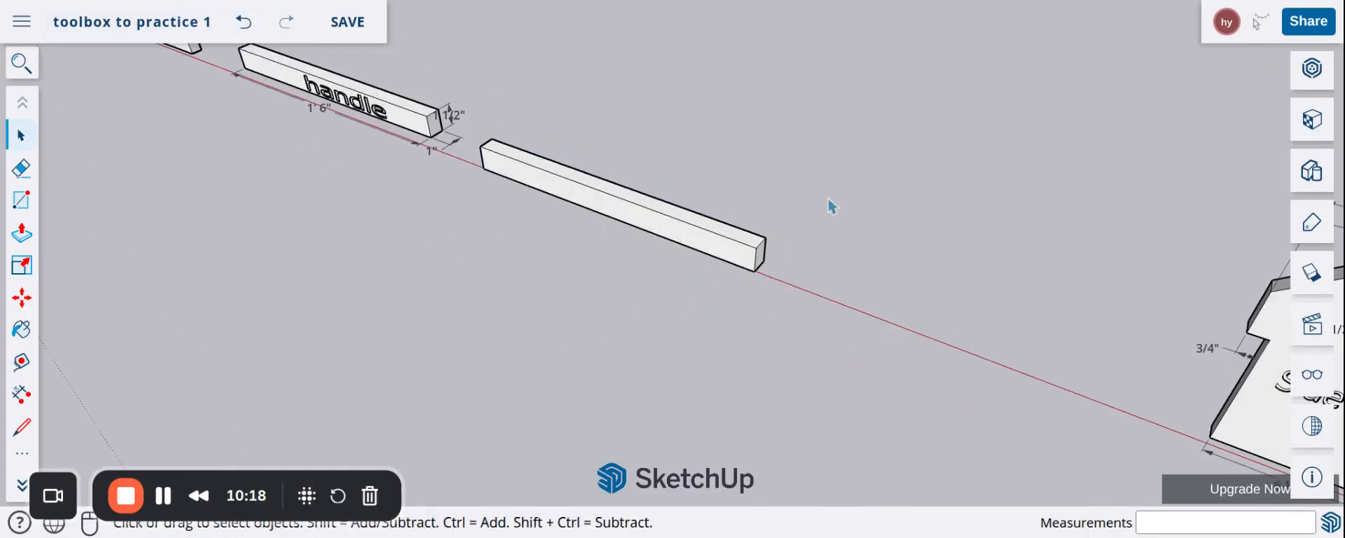
pyautogui.scroll(-8, 831, 206)
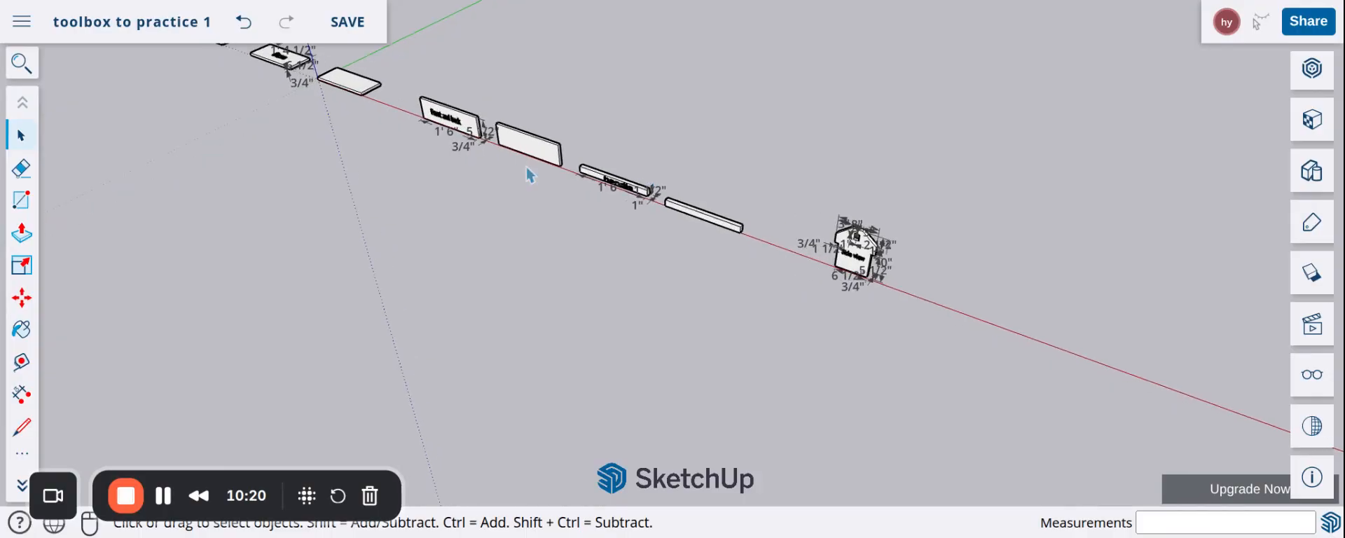
pyautogui.scroll(5, 526, 173)
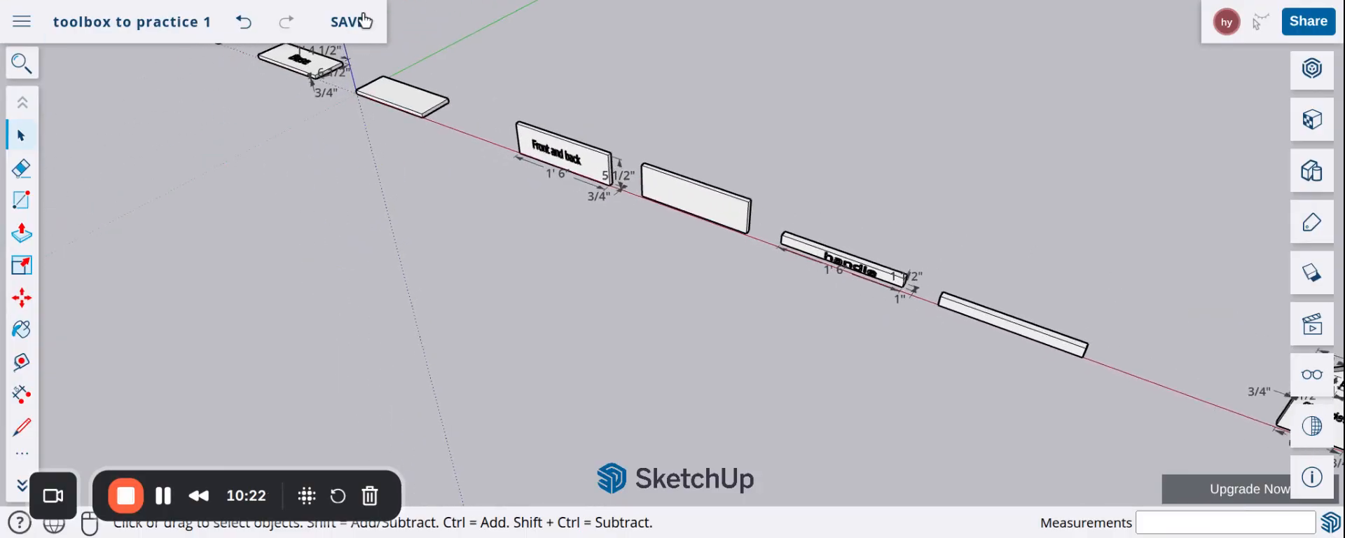
pyautogui.scroll(-5, 430, 300)
pyautogui.scroll(6, 519, 301)
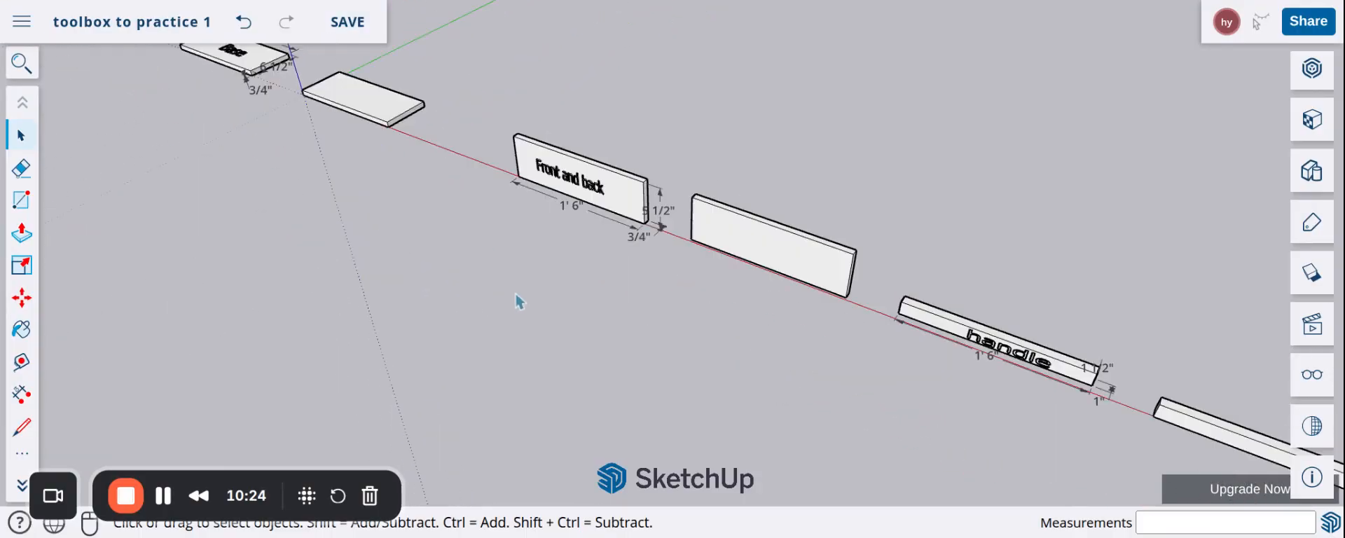
pyautogui.scroll(-5, 519, 301)
pyautogui.scroll(2, 811, 288)
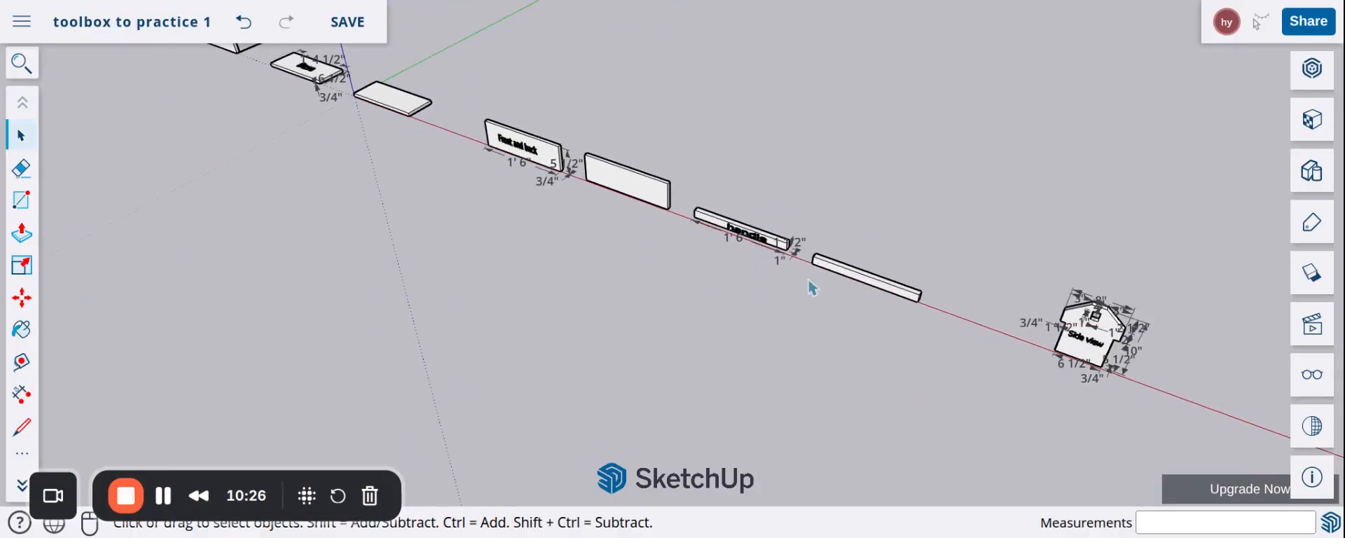
pyautogui.scroll(3, 792, 300)
pyautogui.scroll(-2, 420, 231)
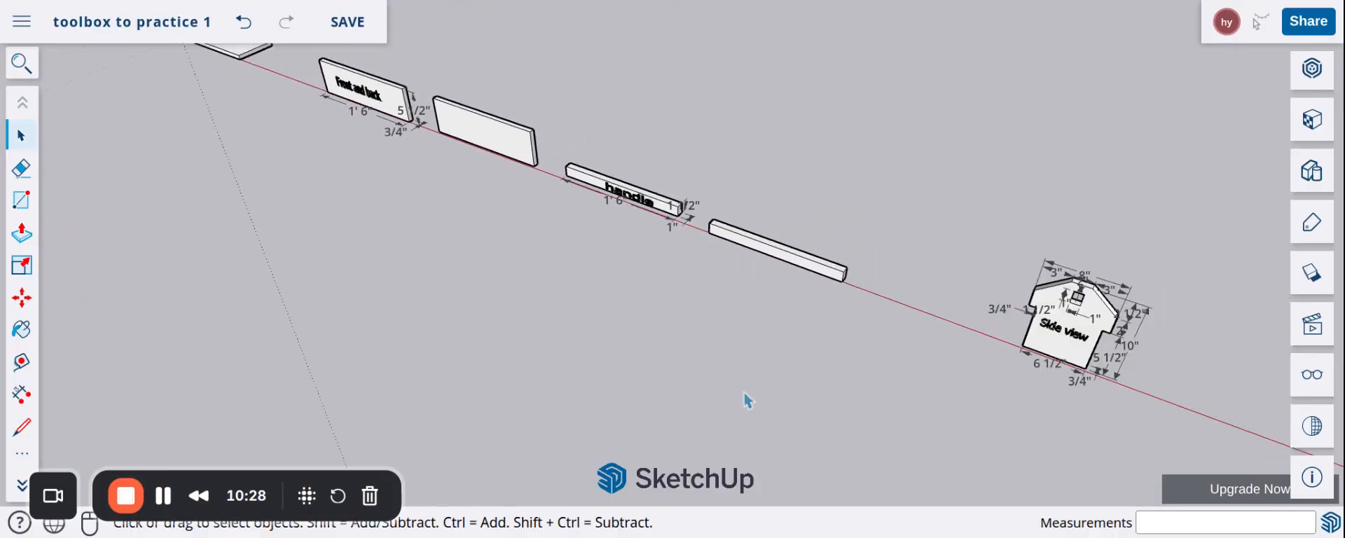
# Examine the side view sample's outline, dimensions and place on the red axis beyond the new handle.
pyautogui.scroll(3, 1184, 344)
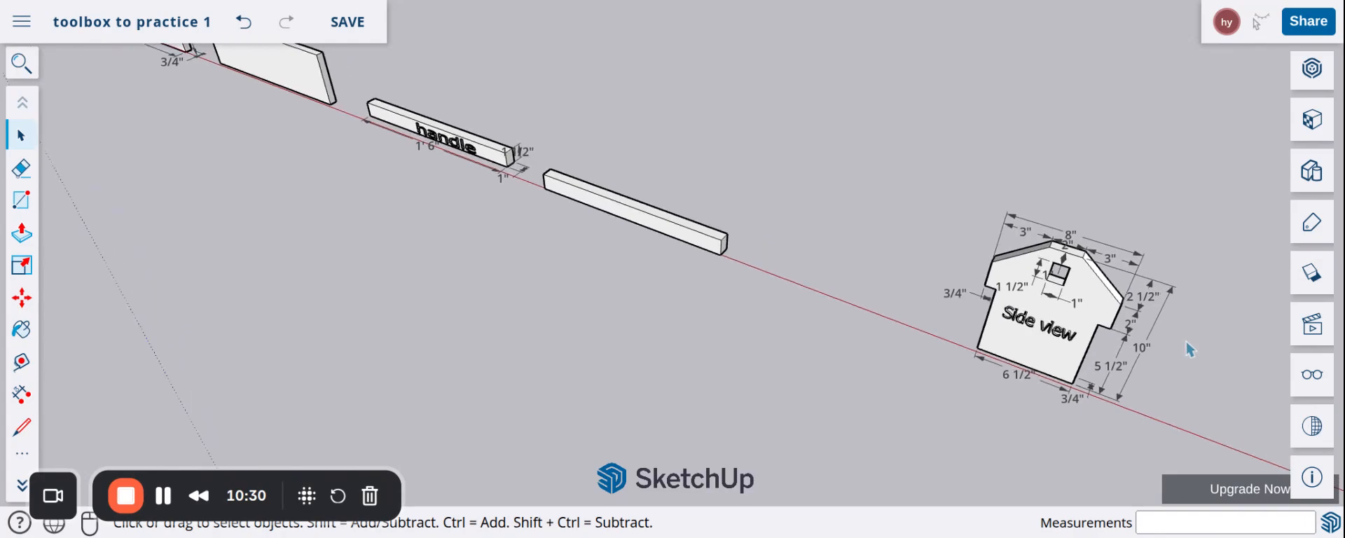
pyautogui.scroll(-1, 795, 270)
pyautogui.scroll(4, 1113, 404)
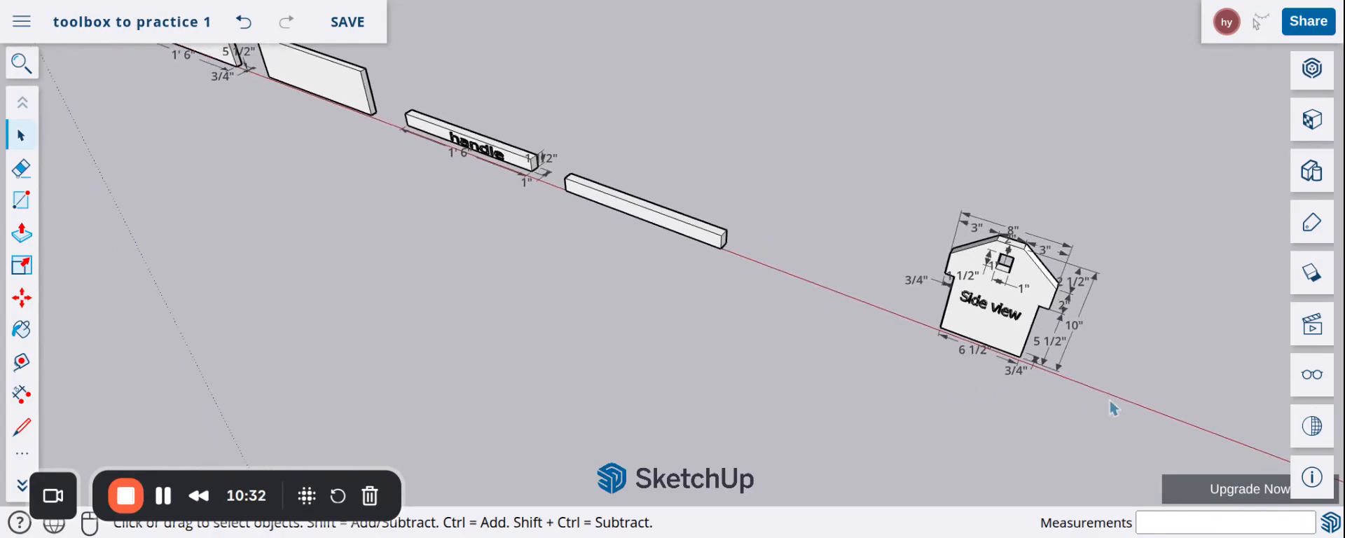
pyautogui.scroll(-3, 883, 340)
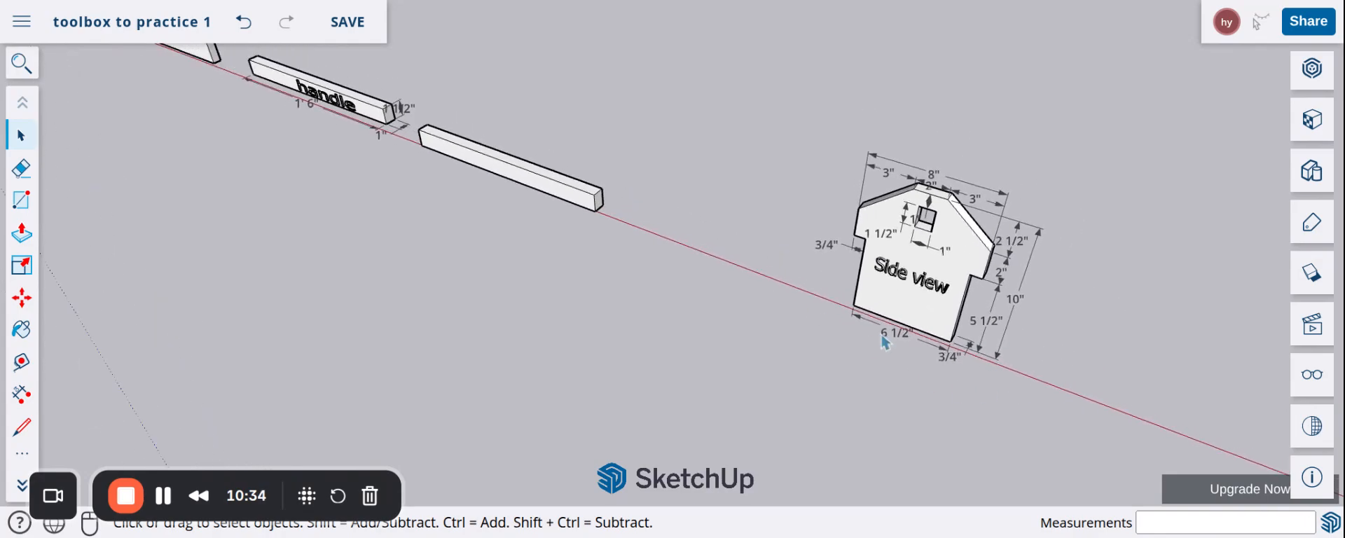
pyautogui.scroll(4, 876, 333)
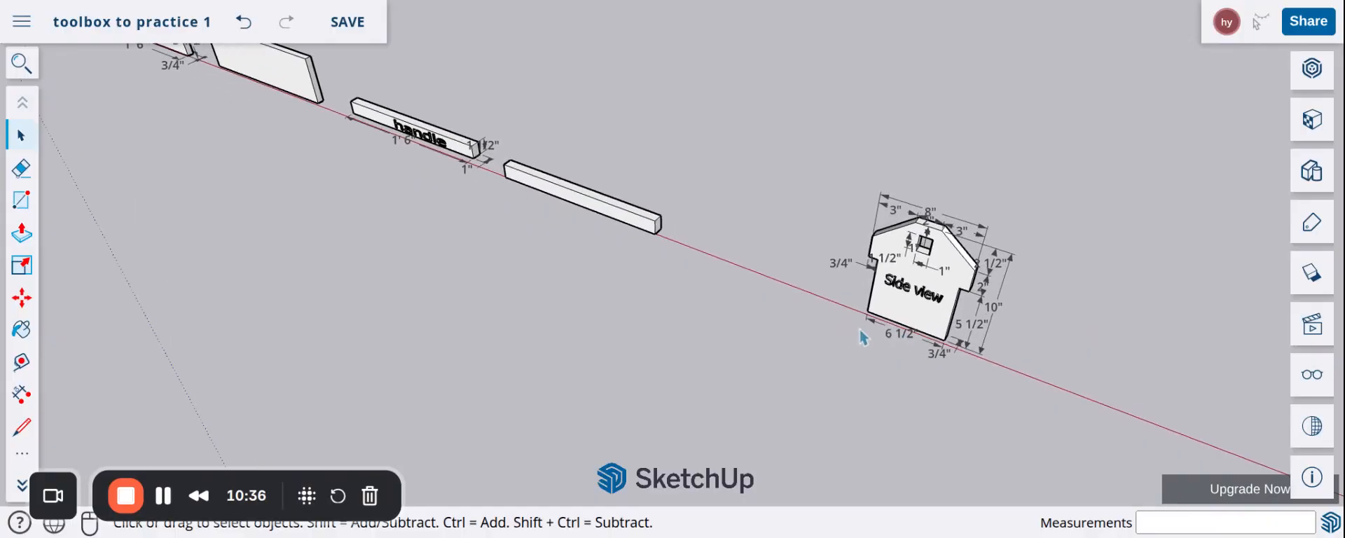
pyautogui.scroll(1, 1005, 305)
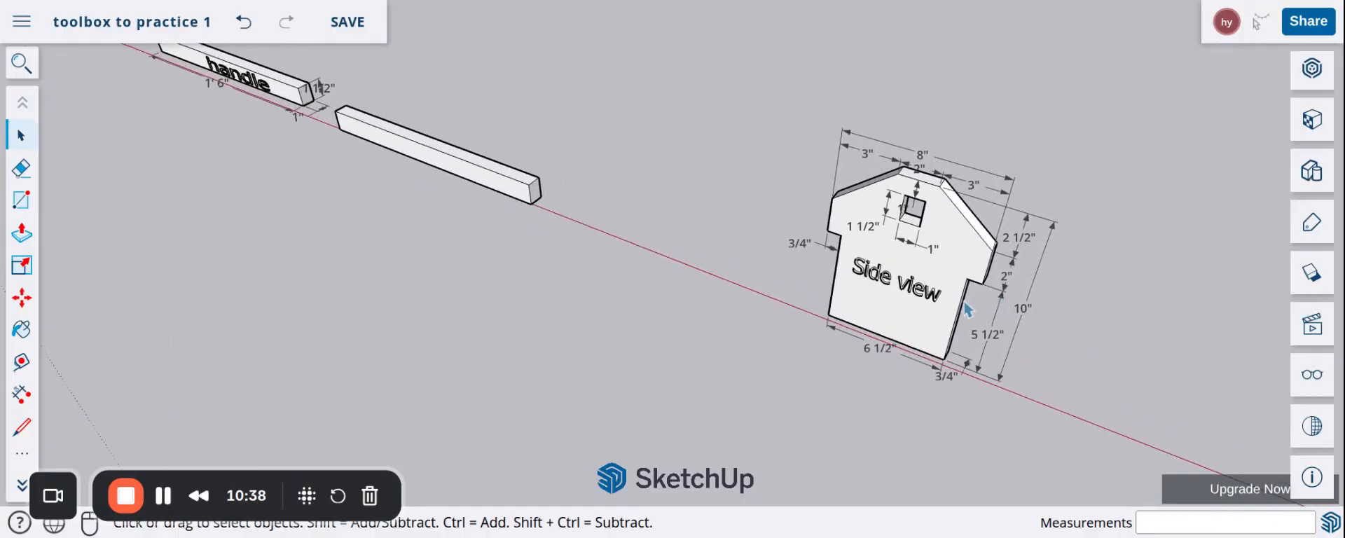
pyautogui.scroll(-6, 709, 361)
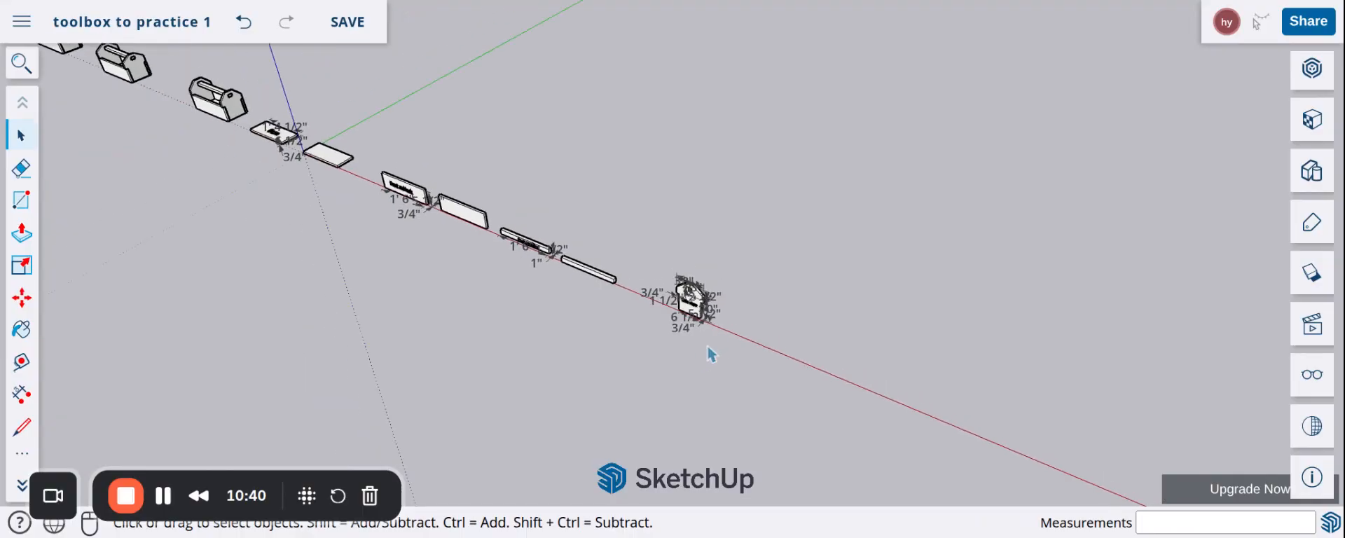
pyautogui.scroll(-2, 720, 349)
pyautogui.scroll(1, 708, 343)
pyautogui.scroll(1, 272, 229)
pyautogui.scroll(1, 397, 428)
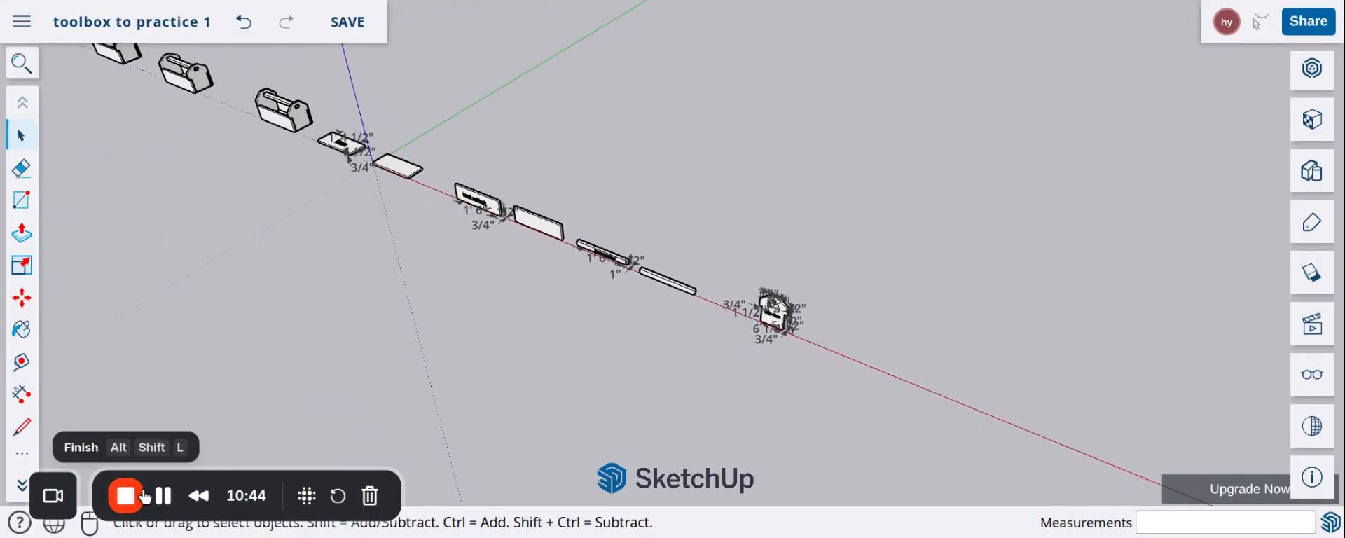
pyautogui.click(162, 500)
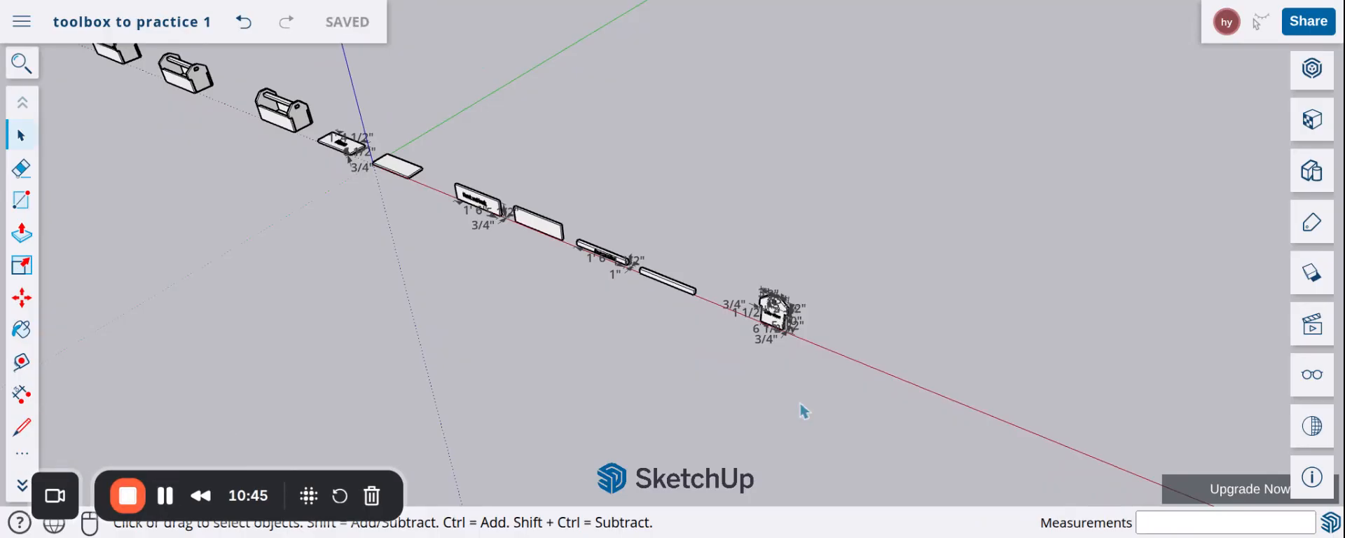
pyautogui.scroll(3, 804, 412)
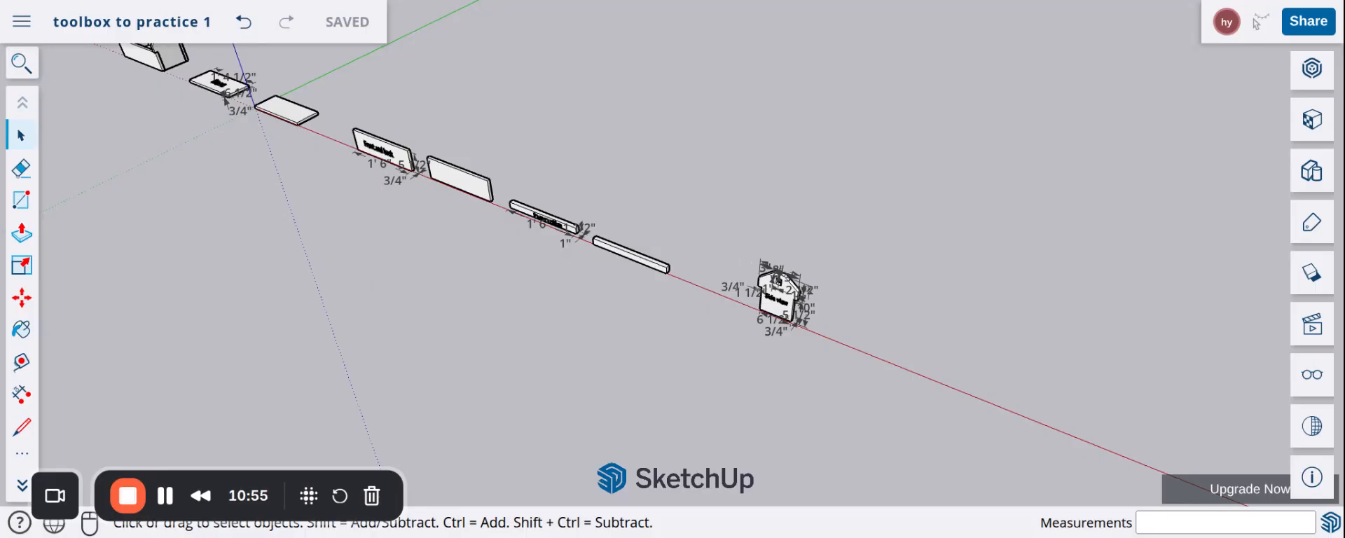
pyautogui.scroll(5, 829, 348)
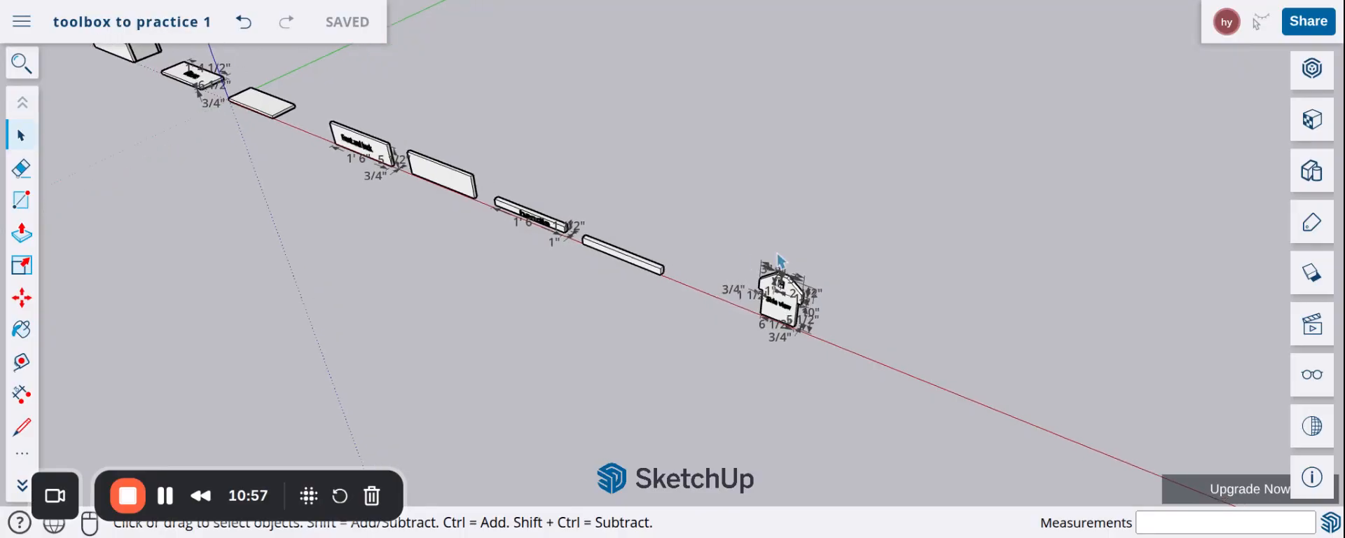
# Inspect the side view sample from the front, reading the dimensions of its sloped top, side notches, handle hole, base and thickness.
pyautogui.scroll(3, 829, 348)
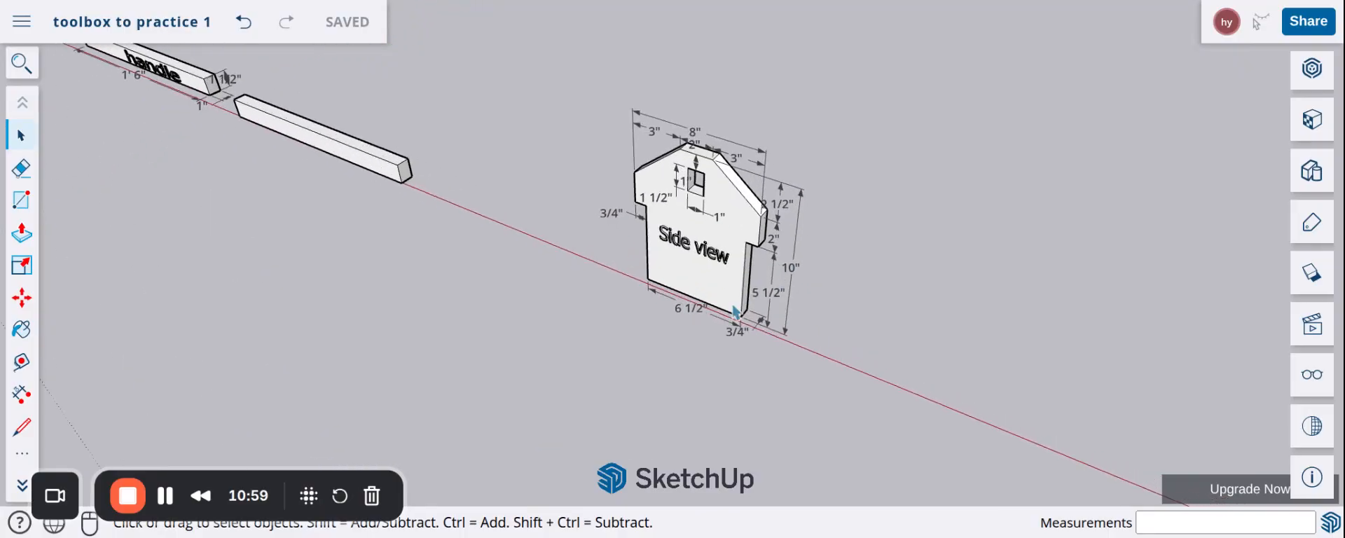
pyautogui.scroll(-2, 699, 256)
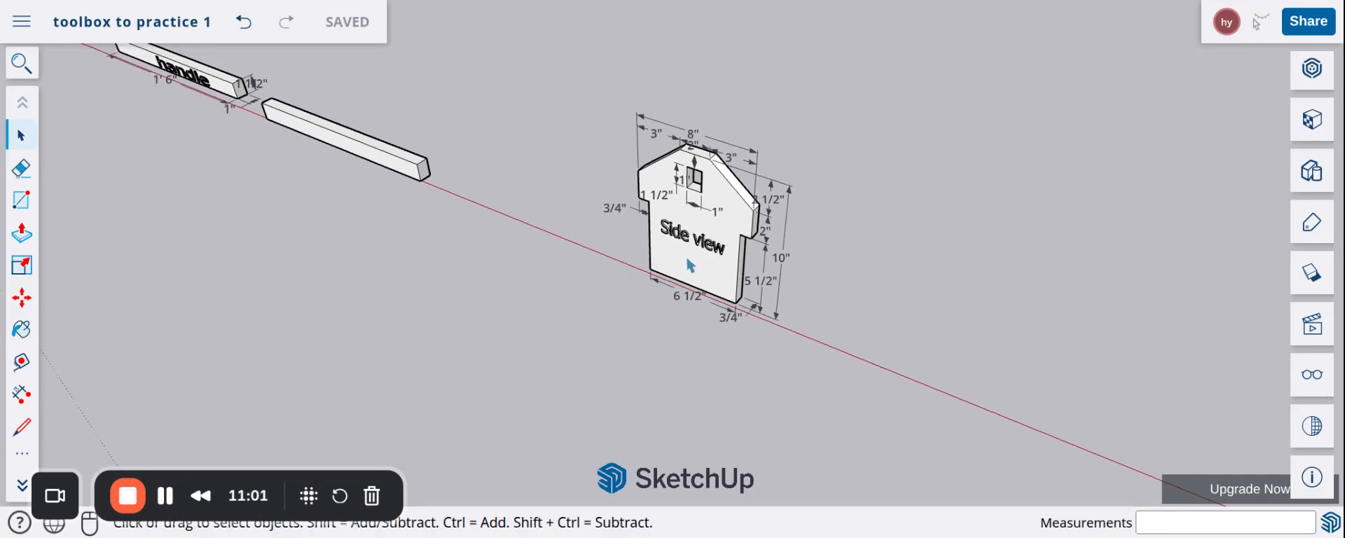
pyautogui.scroll(5, 640, 231)
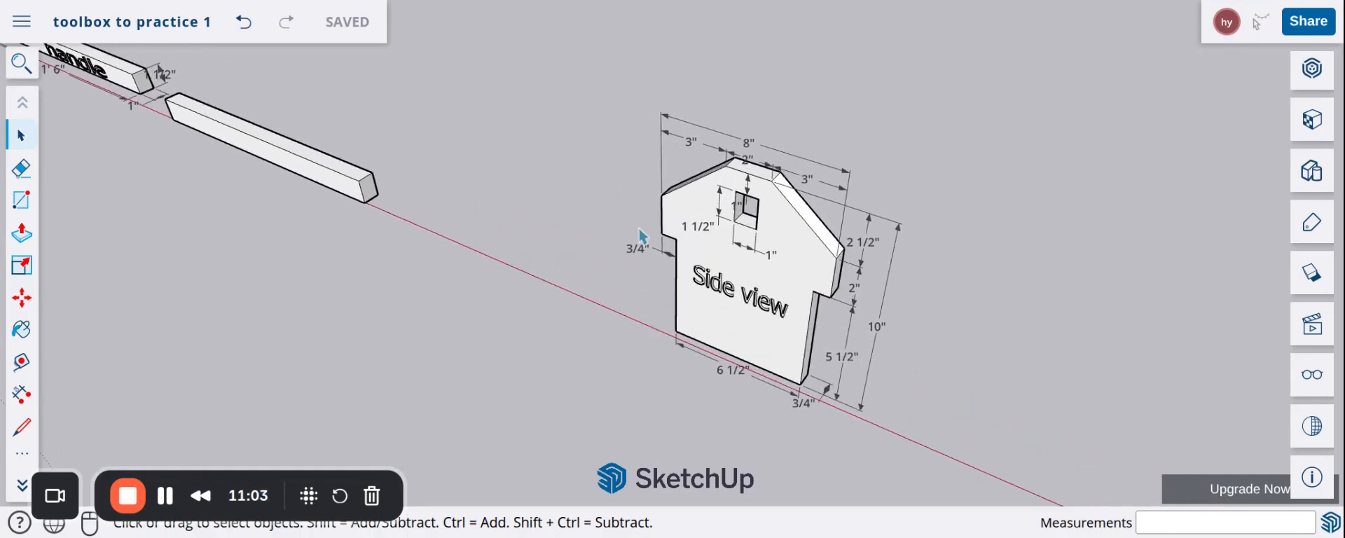
pyautogui.moveTo(775, 265); pyautogui.dragTo(886, 210, button='middle')
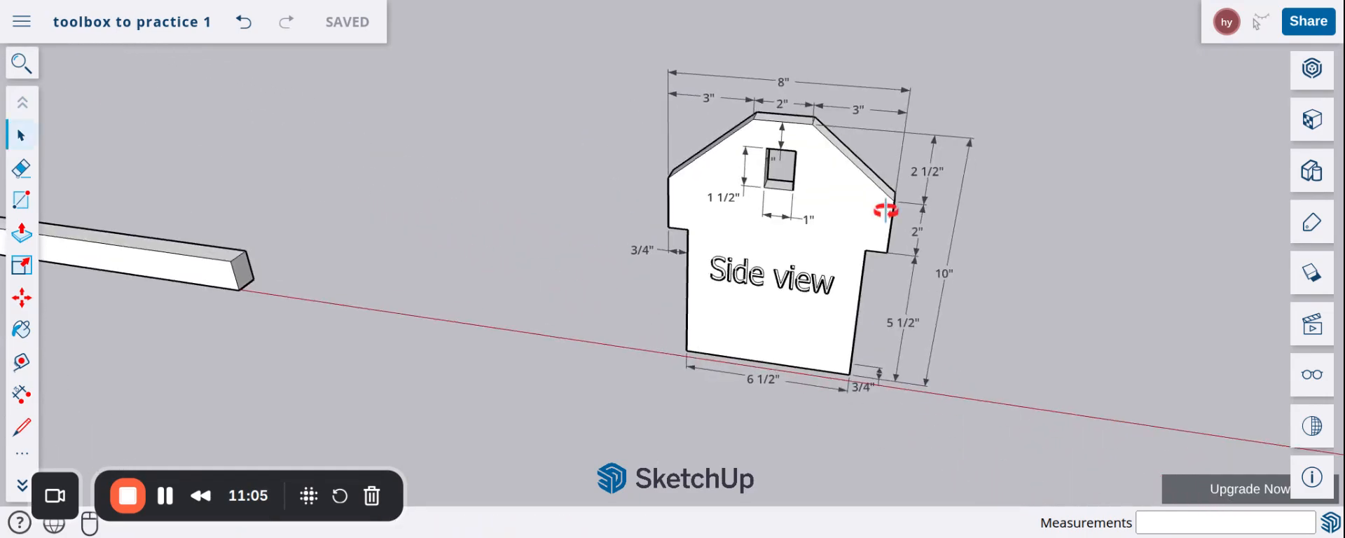
pyautogui.scroll(1, 886, 210)
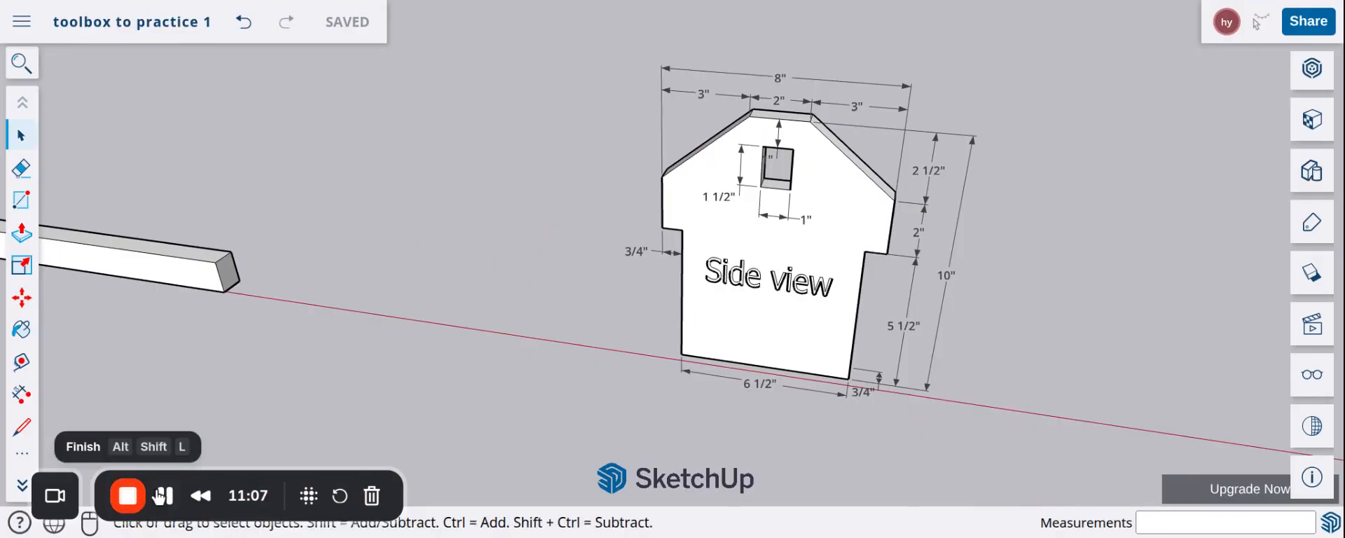
pyautogui.scroll(-3, 571, 234)
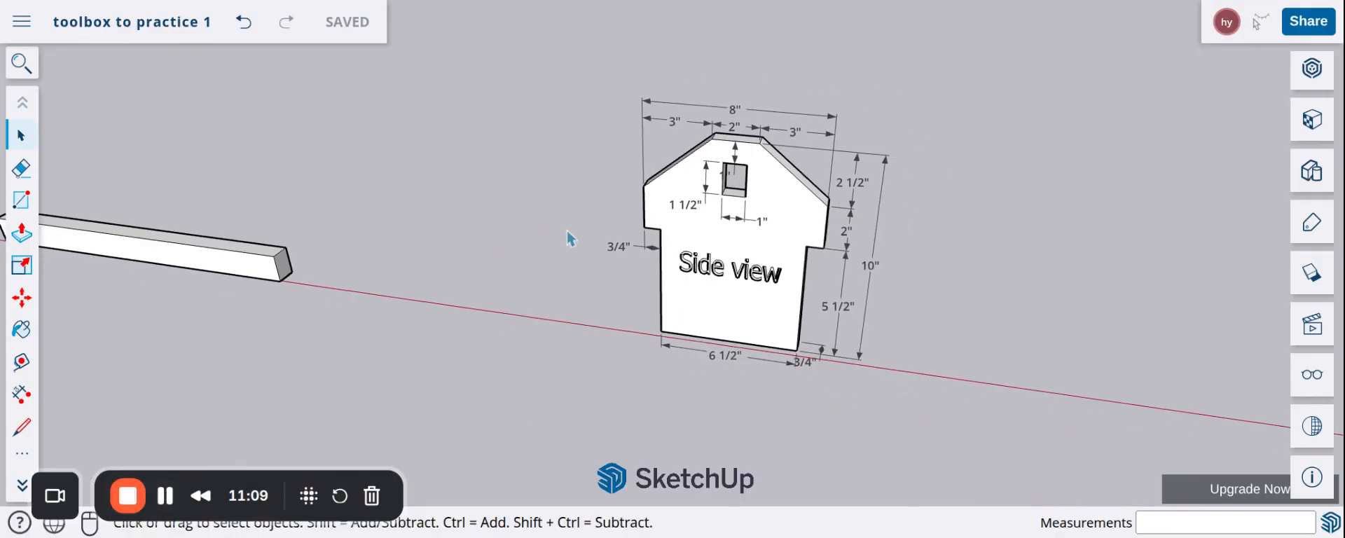
pyautogui.scroll(2, 855, 306)
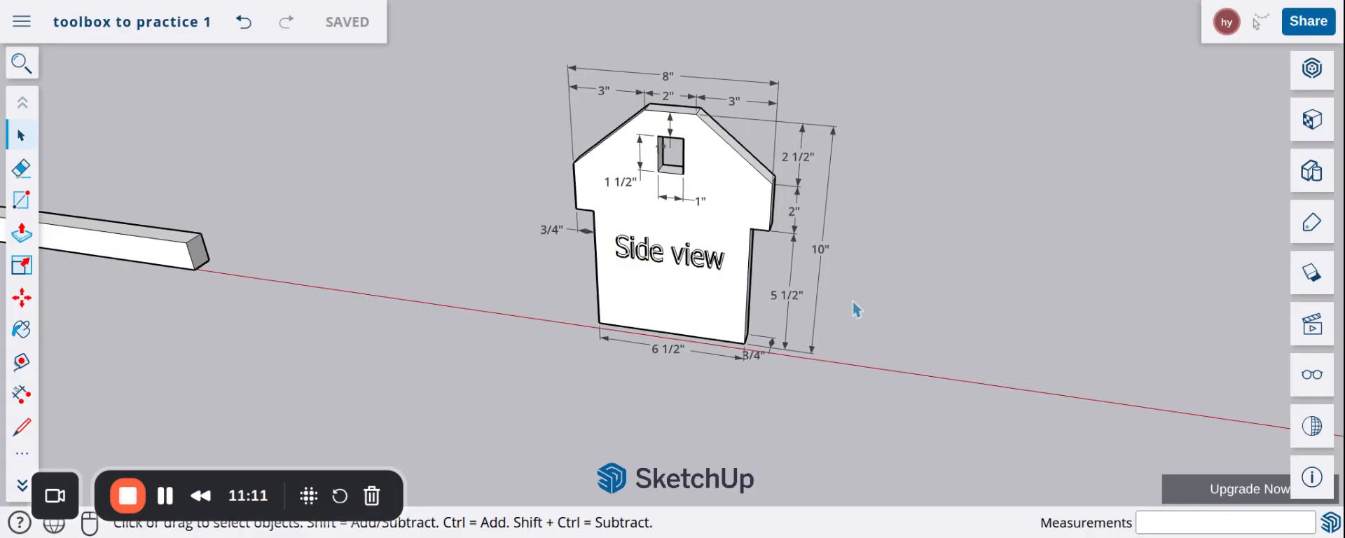
pyautogui.scroll(-3, 535, 303)
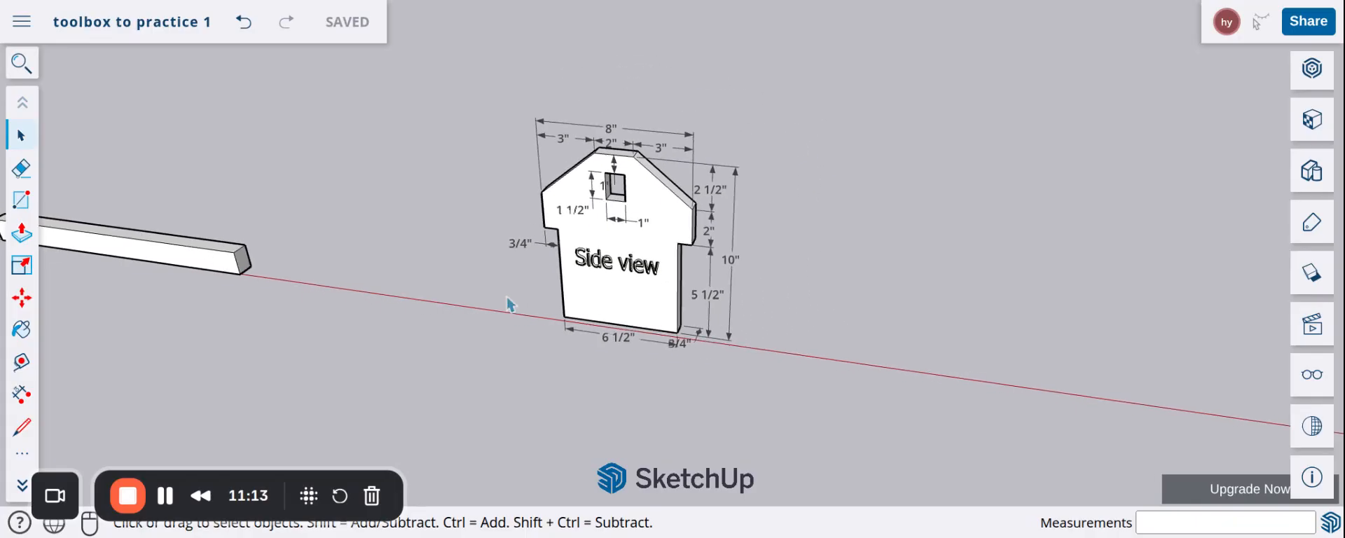